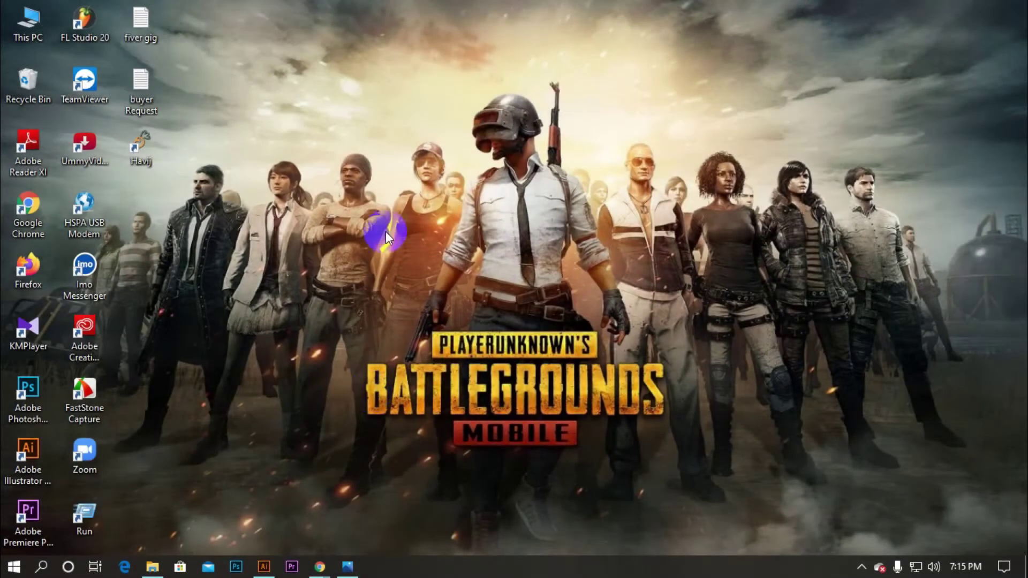
right_click(386, 232)
left_click(430, 298)
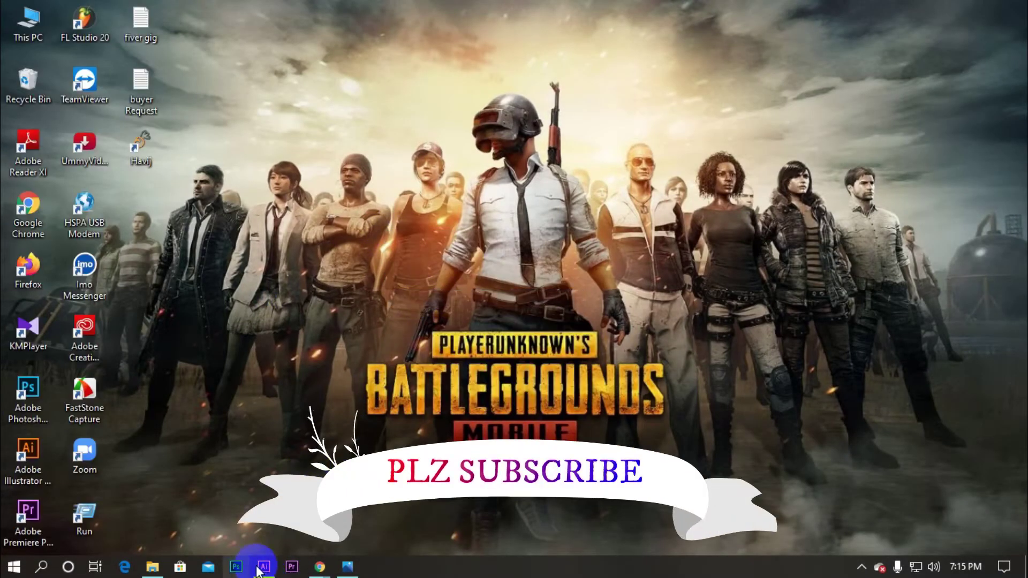
Switch to Illustrator and create a new Web-Large document, 1920 x 1080 px, landscape, RGB Color
left_click(264, 566)
left_click(110, 173)
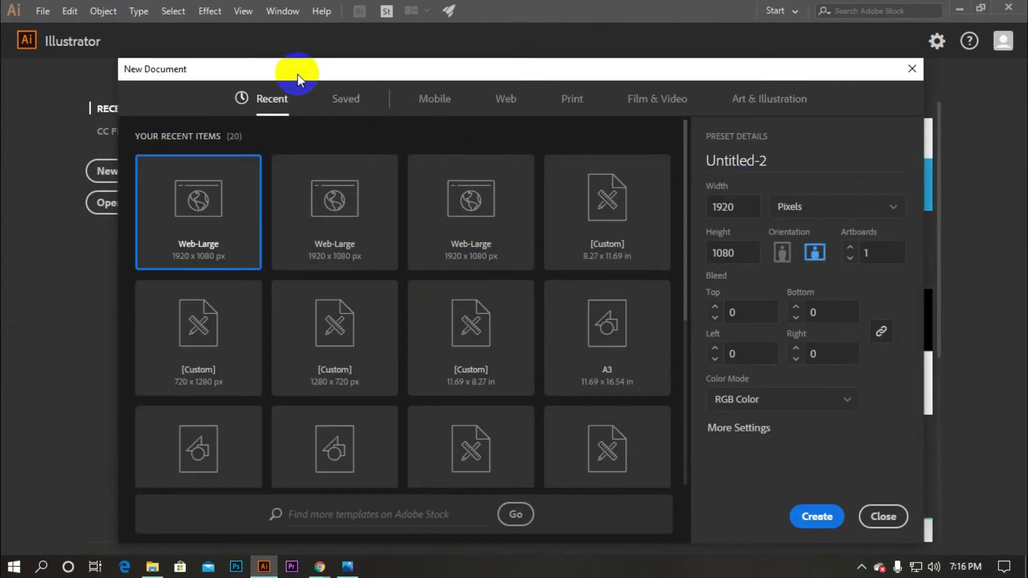
left_click_drag(232, 68, 220, 62)
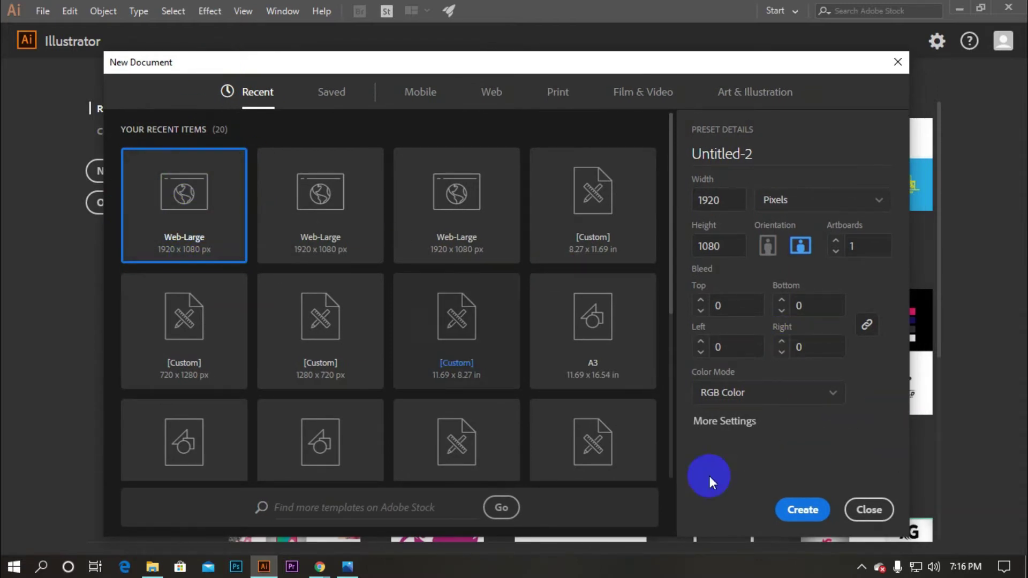
left_click(802, 512)
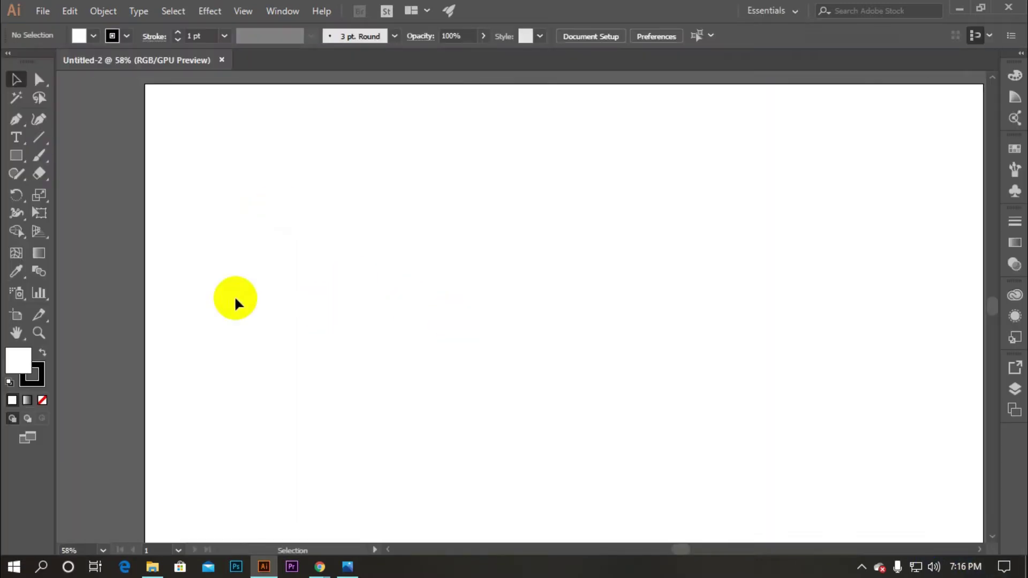
Add placeholder point text in the upper middle of the artboard and set its font size to 72 pt
scroll(561, 264, "down", 3)
scroll(561, 264, "up", 2)
left_click_drag(577, 319, 531, 308)
scroll(474, 304, "down", 1)
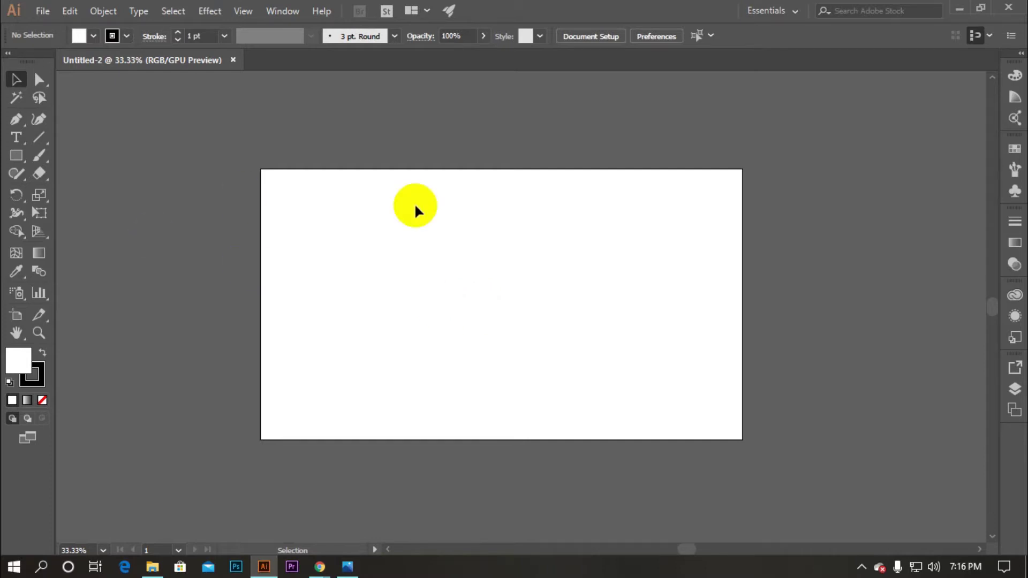
left_click(21, 135)
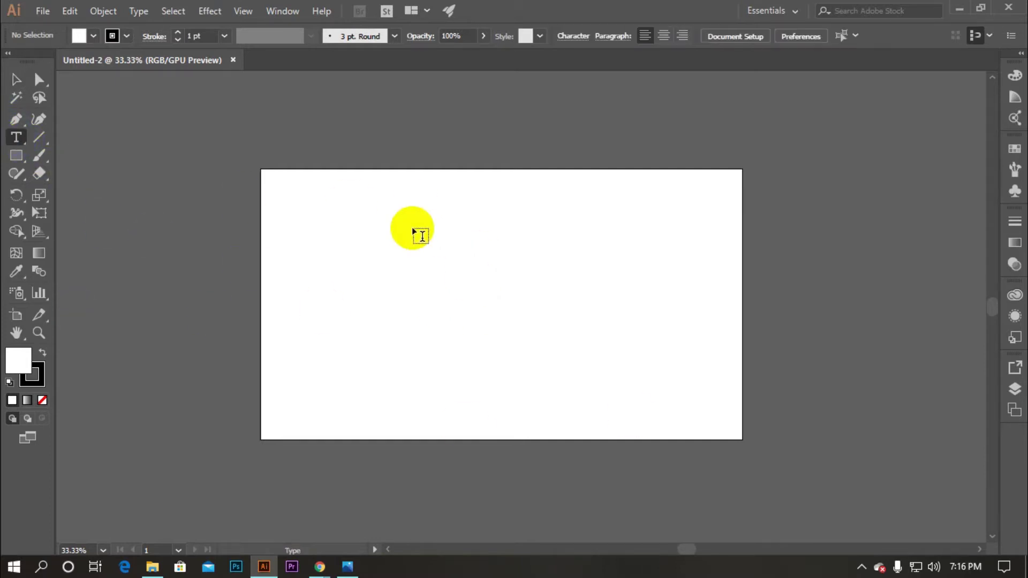
left_click(412, 227)
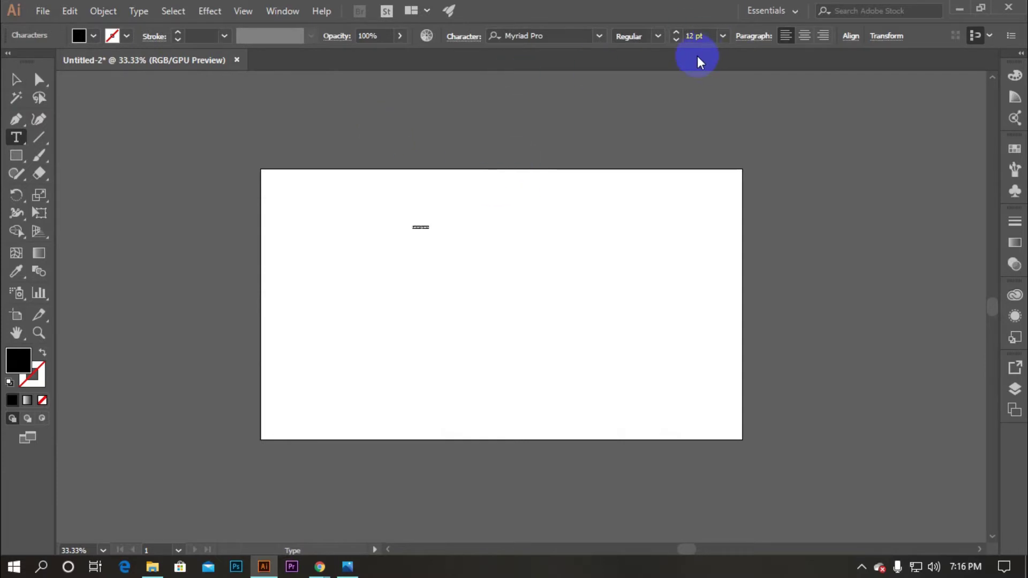
key("ctrl+t")
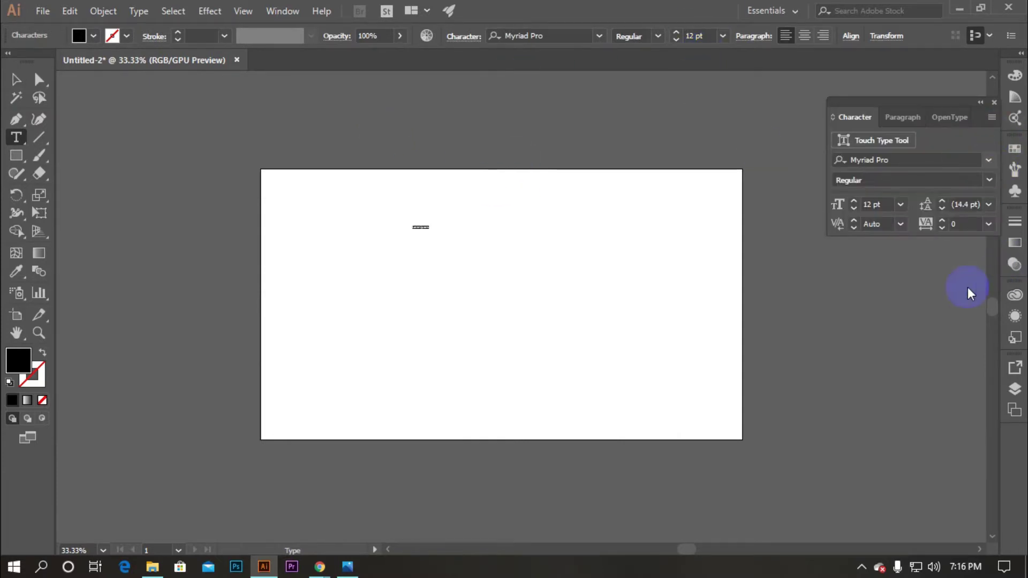
left_click(935, 162)
left_click(991, 160)
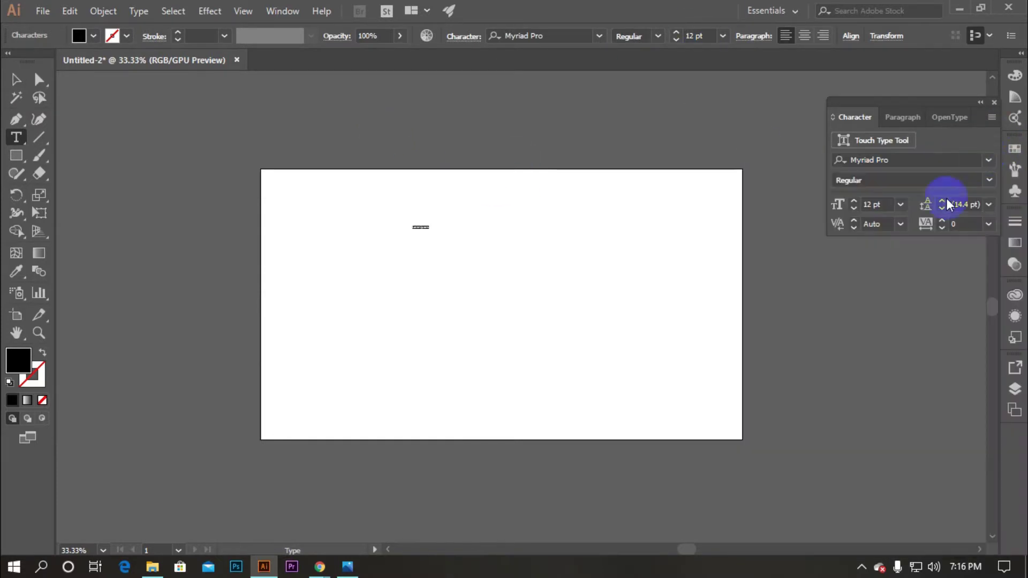
left_click(900, 204)
left_click(932, 471)
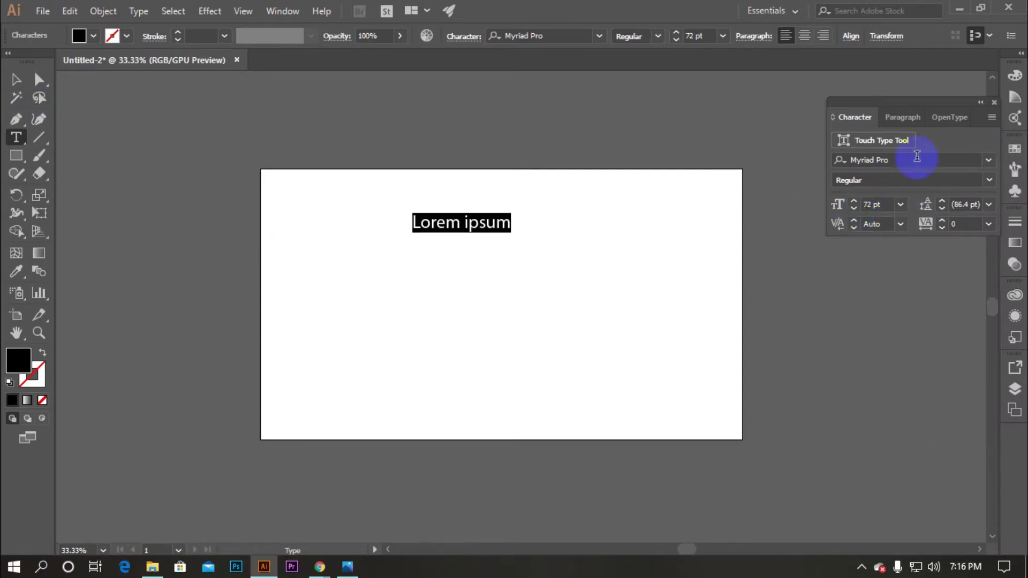
Set the placeholder text's font to Li Shorif Suborno ANSI V1
left_click(937, 160)
scroll(911, 390, "up", 15)
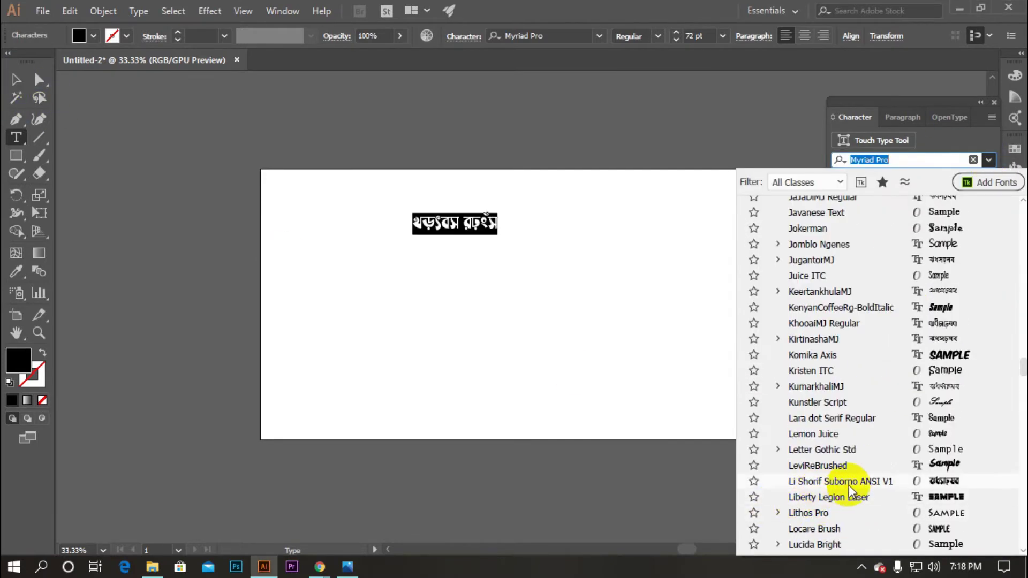
left_click(920, 482)
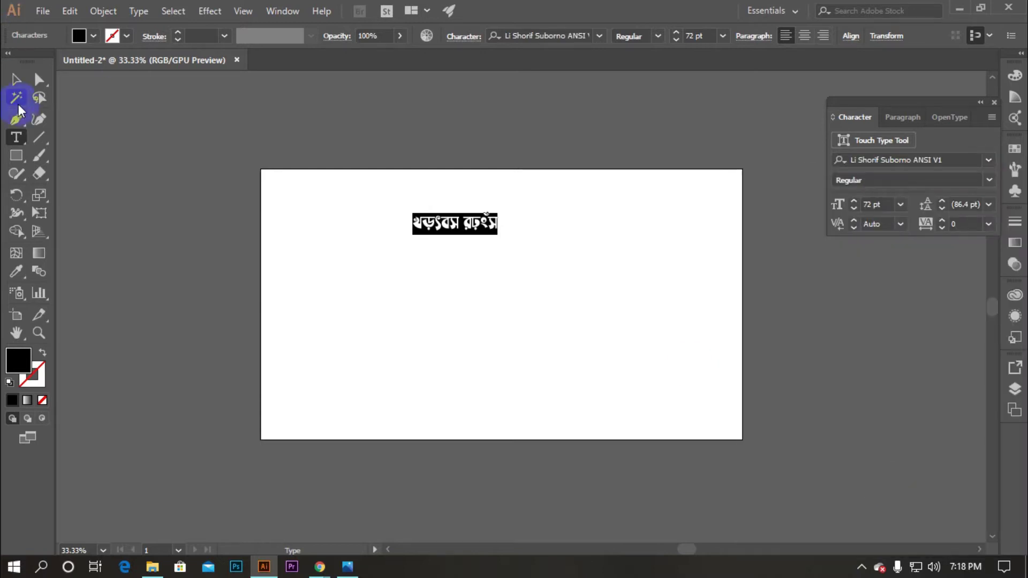
Replace the placeholder text with the Bengali word "নির্মানশিল্প"
left_click(17, 82)
left_click(555, 297)
double_click(478, 226)
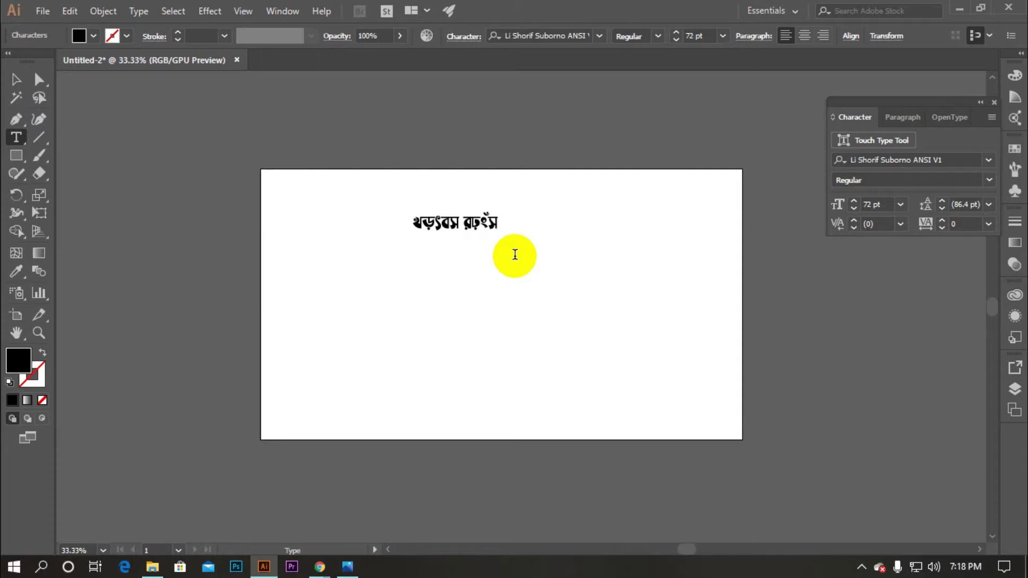
left_click_drag(503, 227, 399, 229)
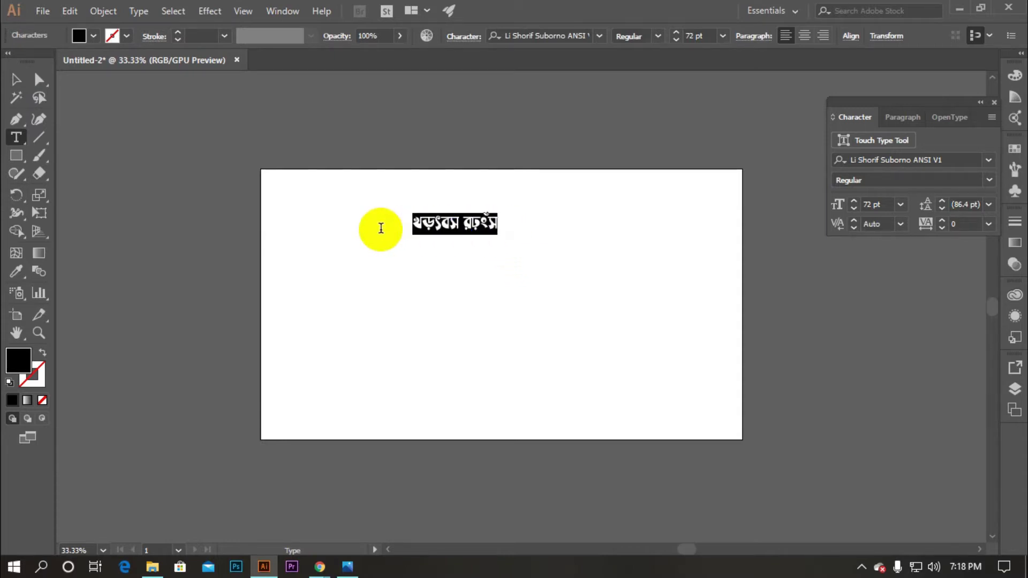
type("নির্মানশিল্প")
left_click(16, 79)
left_click(484, 259)
Move the word to the artboard's upper-right area and scale it up to about 150 pt
left_click_drag(465, 226, 686, 201)
left_click(528, 197)
left_click(460, 288)
Show the rulers and place three horizontal guides about 355, 510 and 675 px below the artboard's top edge
scroll(455, 284, "up", 1)
scroll(456, 284, "down", 1)
scroll(478, 290, "right", 1)
key("ctrl+r")
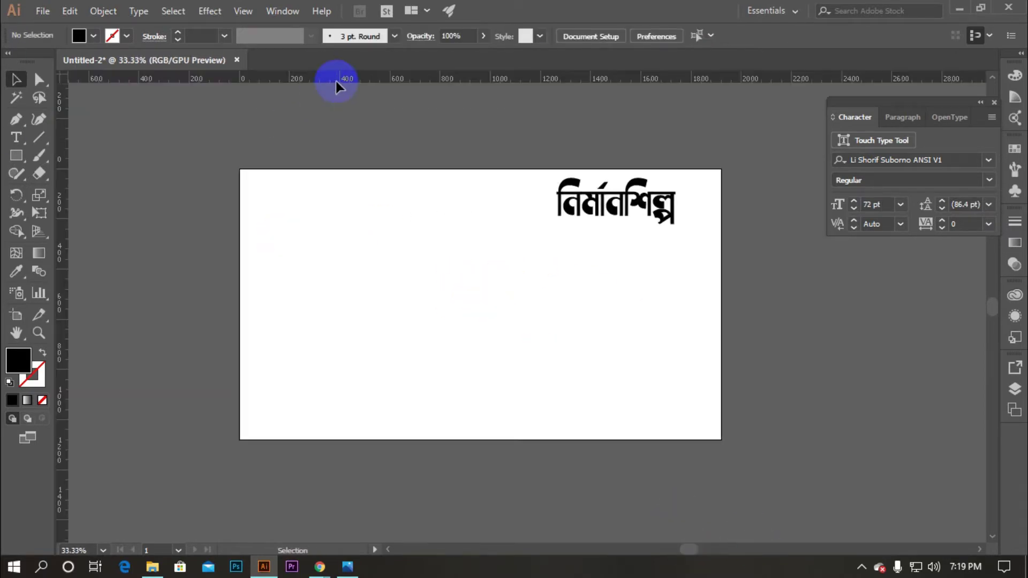
left_click_drag(337, 80, 353, 258)
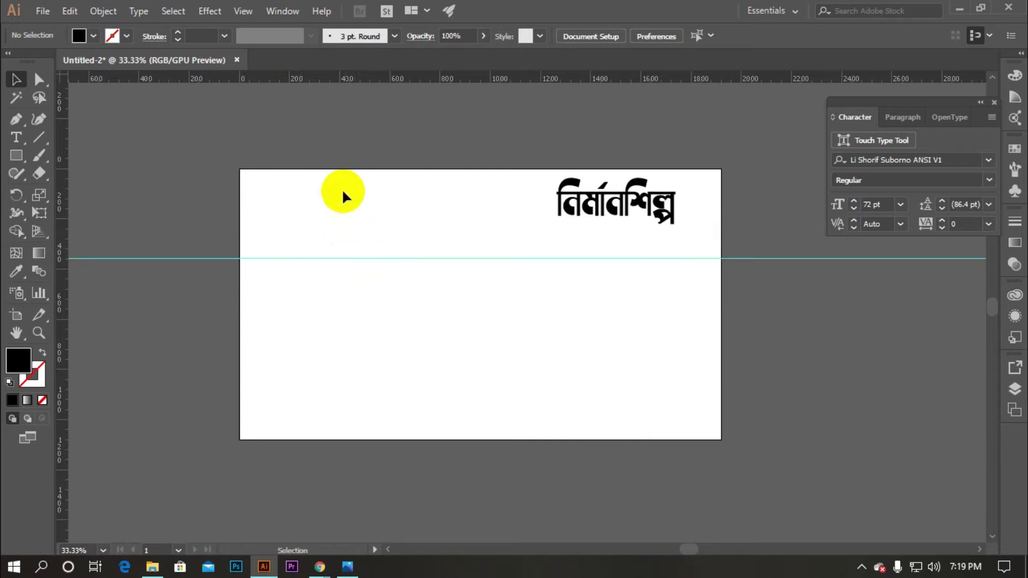
left_click_drag(364, 80, 383, 296)
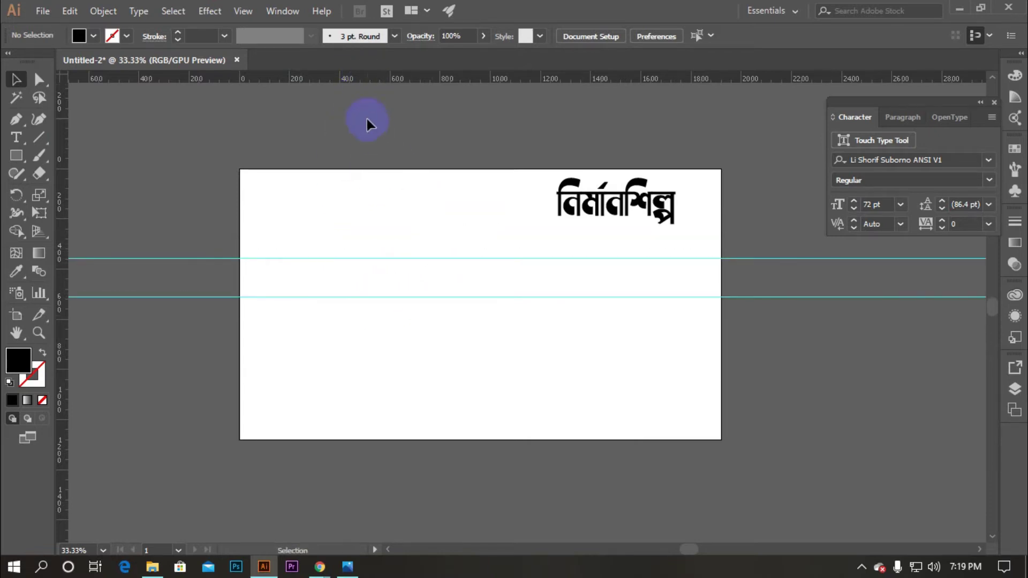
left_click_drag(356, 77, 353, 337)
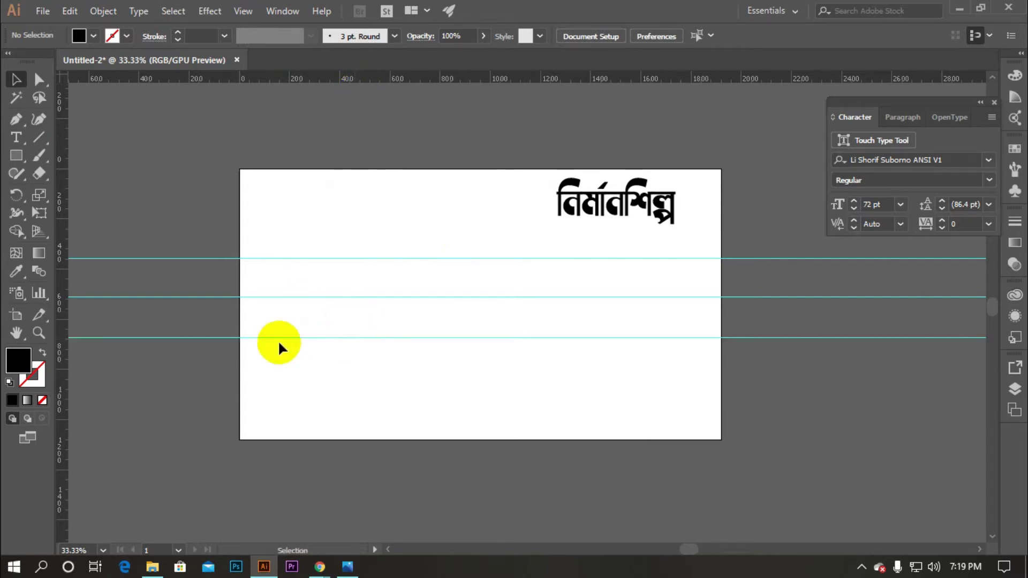
scroll(300, 350, "up", 1)
scroll(300, 350, "down", 1)
scroll(299, 350, "up", 1)
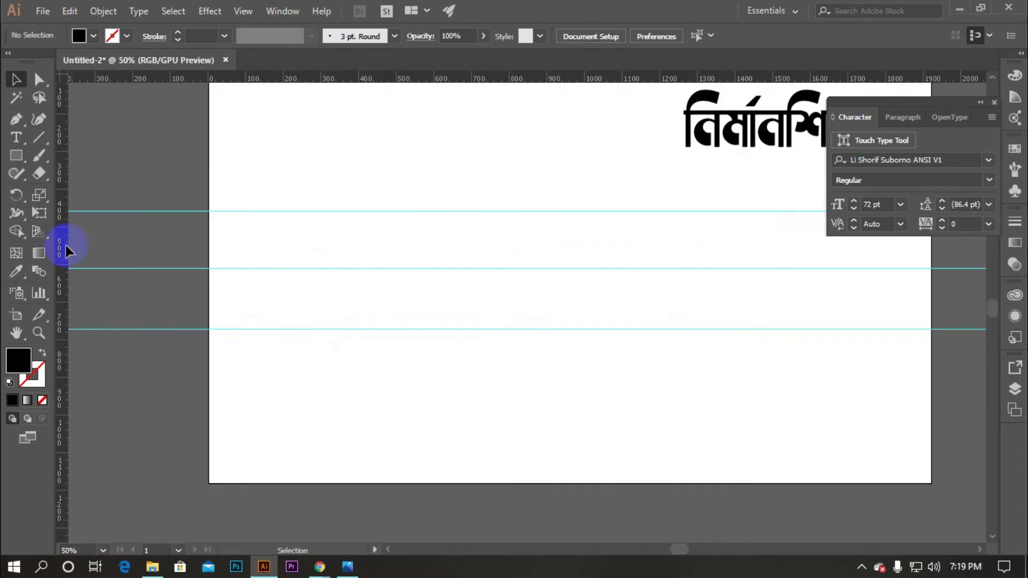
left_click(16, 155)
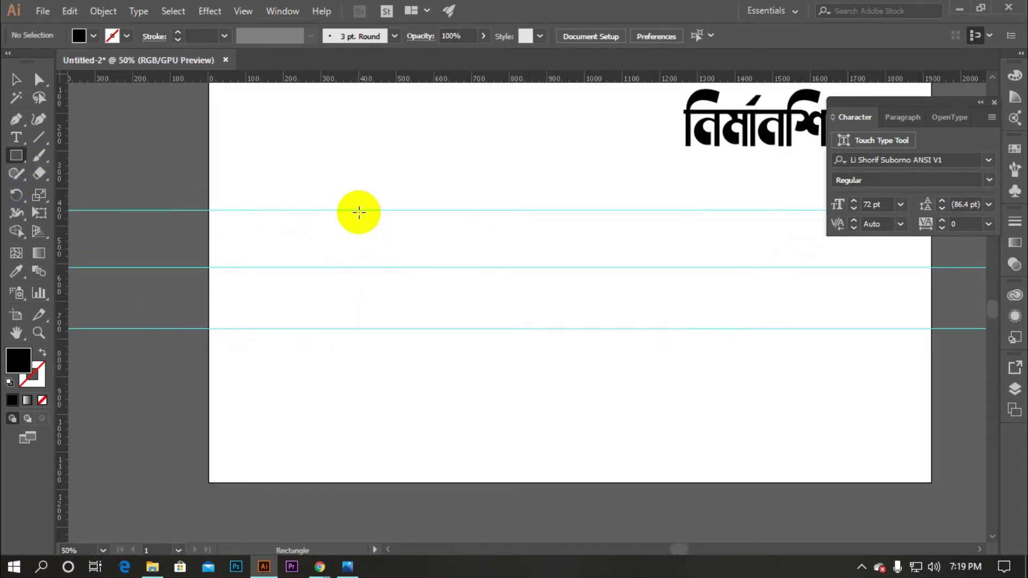
left_click(15, 78)
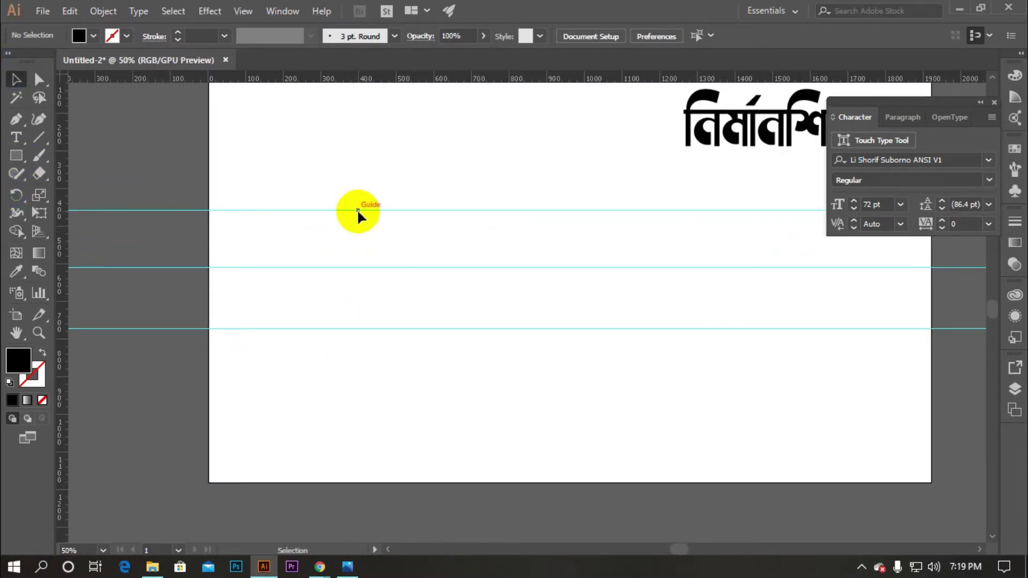
right_click(358, 209)
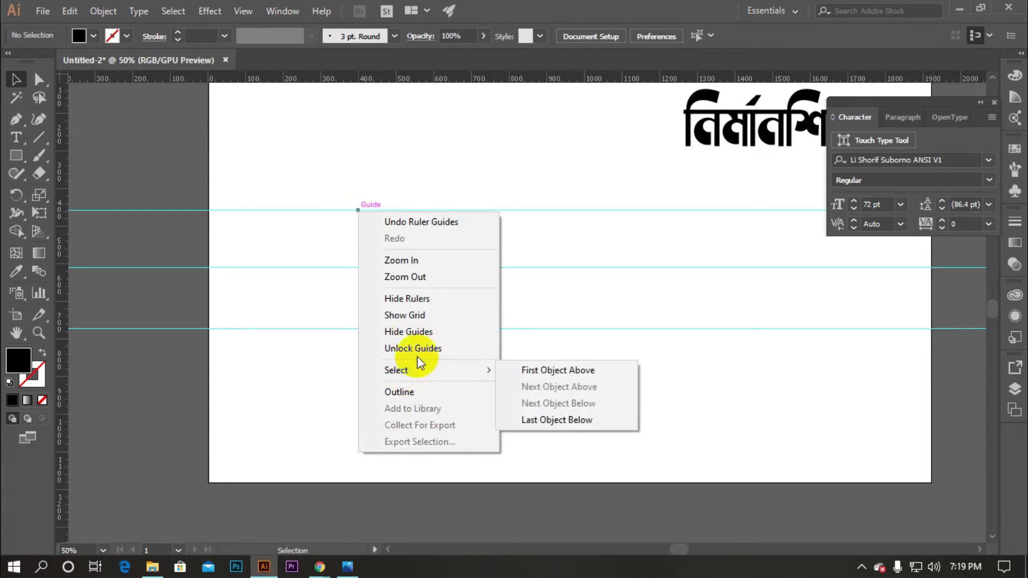
left_click(256, 250)
Draw a black vertical bar from the upper to the lower guide near the artboard's left side, about 40 px wide
left_click(16, 155)
mouse_move(295, 210)
left_mouse_down()
mouse_move(345, 334)
mouse_move(314, 328)
left_mouse_up()
left_click(16, 79)
left_click_drag(314, 270, 310, 273)
left_click(259, 263)
Convert the Bengali word to outlines and ungroup it into separate letter shapes
scroll(259, 264, "down", 1)
scroll(328, 205, "up", 1)
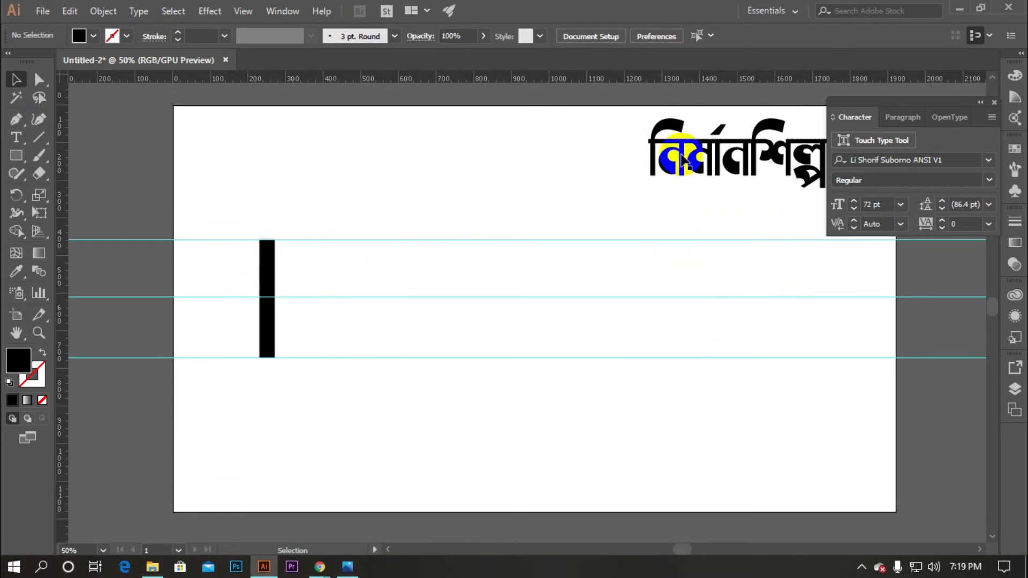
left_click(993, 103)
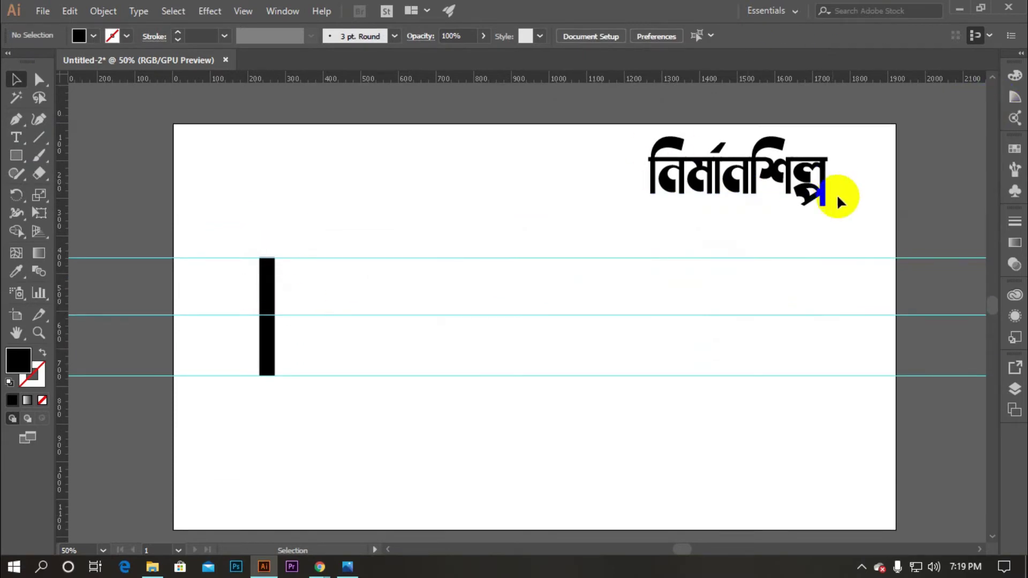
left_click(730, 200)
right_click(730, 200)
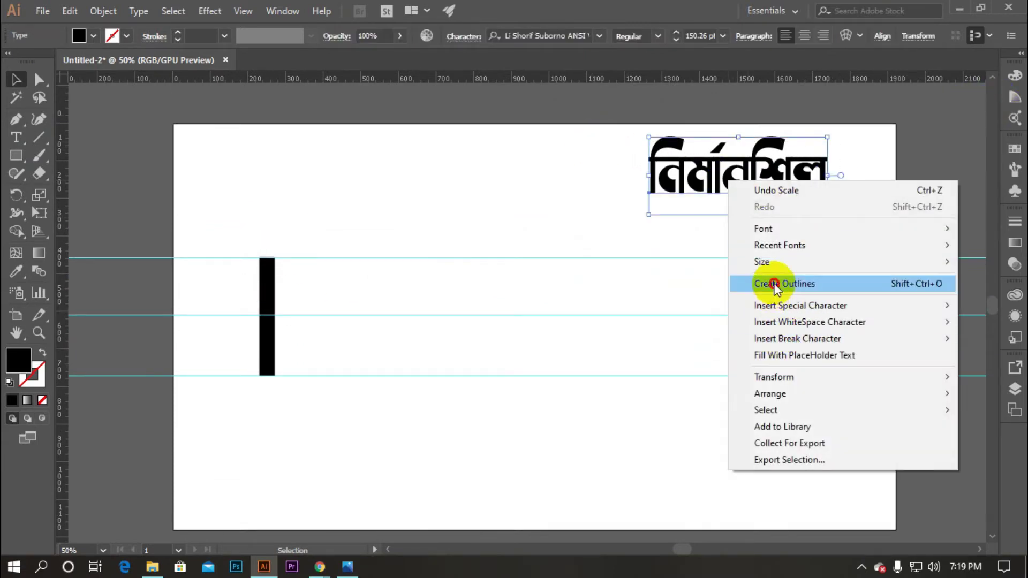
left_click(730, 284)
left_click(600, 201)
right_click(729, 172)
left_click(766, 277)
Move the first letter "ন" out of the word, into the empty space to its left
left_click(640, 211)
left_click_drag(671, 192, 597, 198)
left_click(489, 289)
Duplicate the vertical bar about 175 px to the right, keeping it between the same guides
left_click(284, 305)
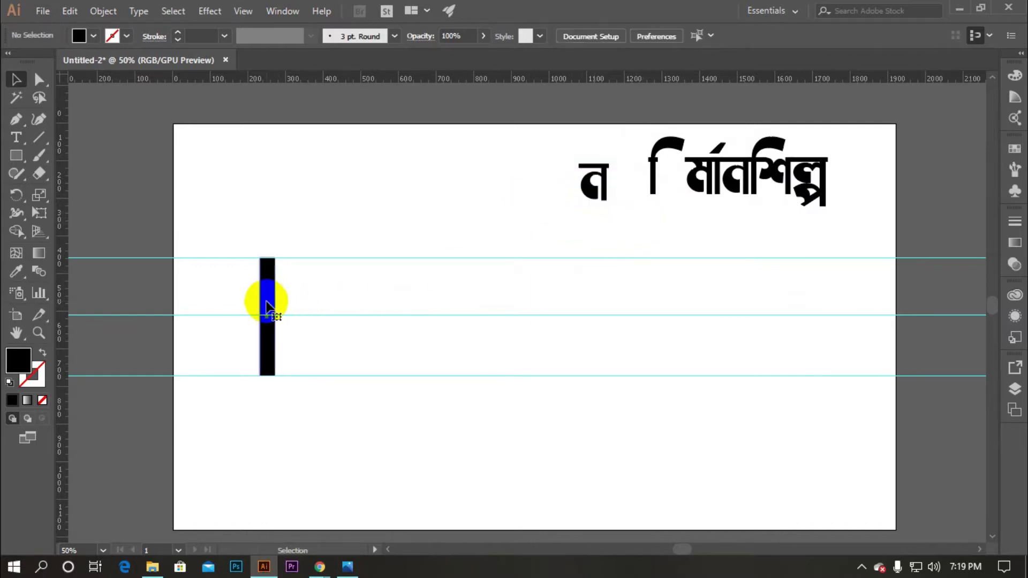
left_click(268, 306)
left_click_drag(276, 300, 331, 298)
left_click(380, 278)
left_click(587, 197)
key("ctrl+equal")
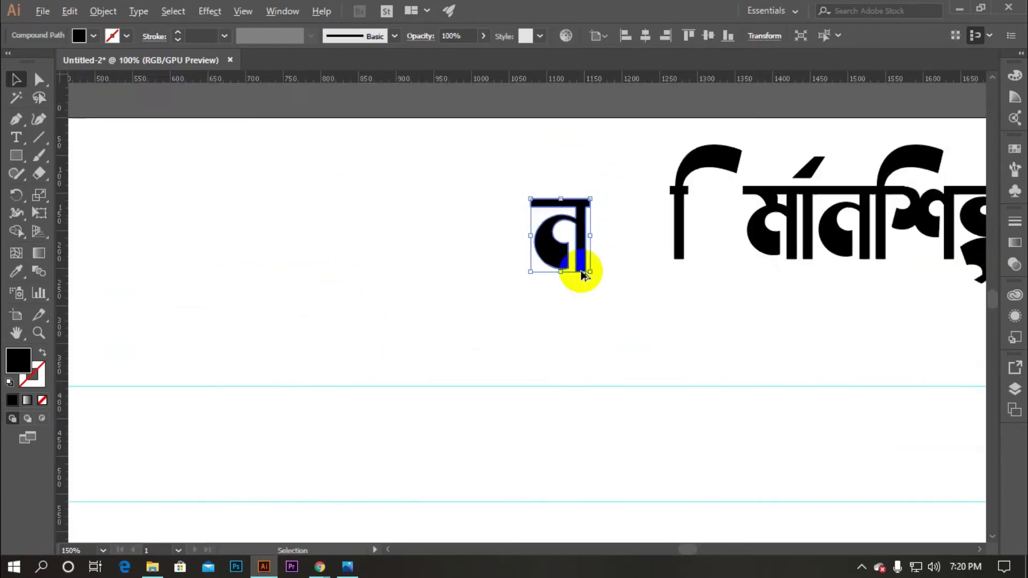
left_click(603, 258)
left_click_drag(559, 270, 586, 243)
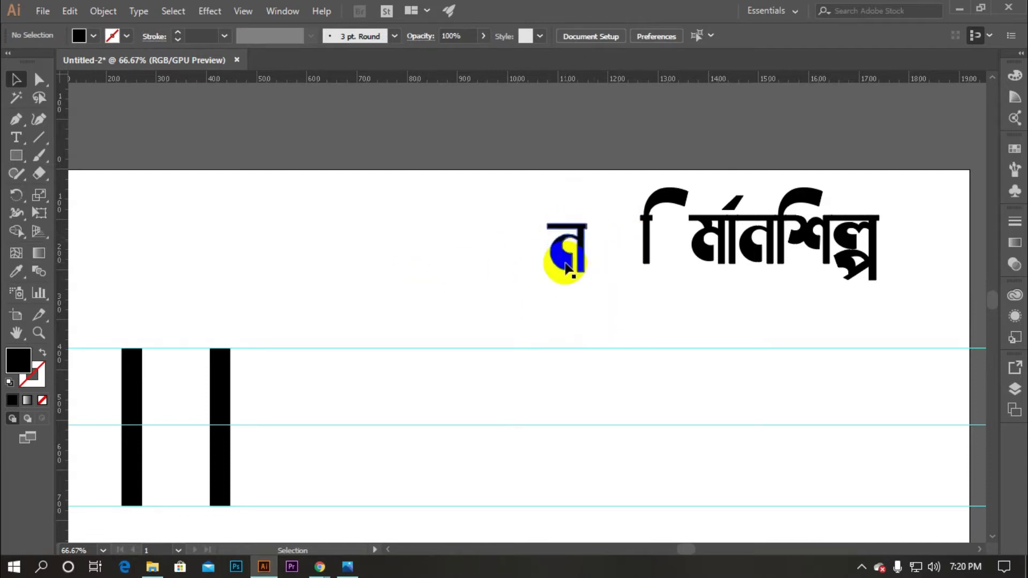
double_click(566, 263)
left_click(78, 94)
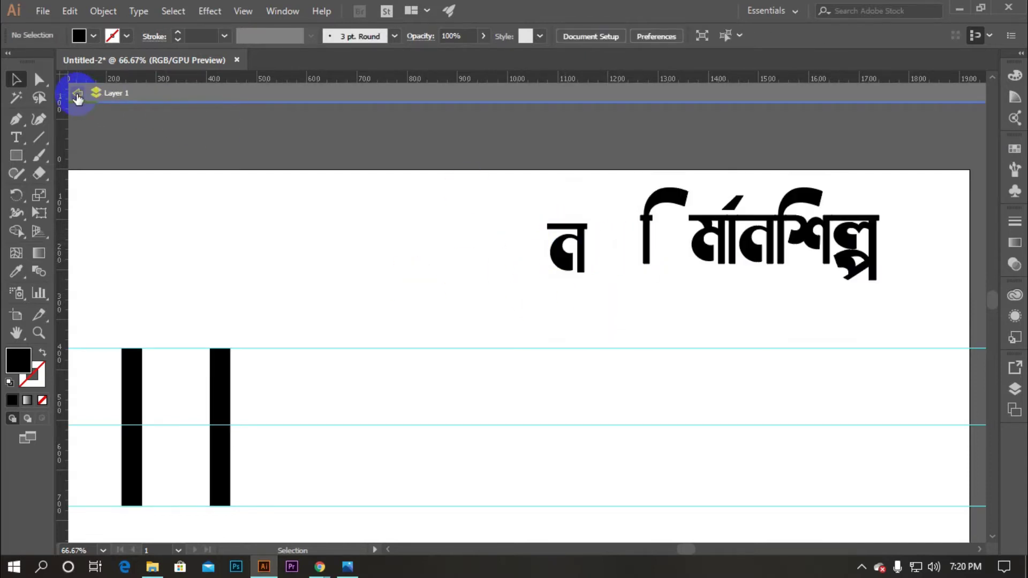
left_click(77, 96)
Draw a vertical line segment along the left edge of the separated "ন" letter's stem, across the bowl's junction
scroll(589, 227, "up", 5)
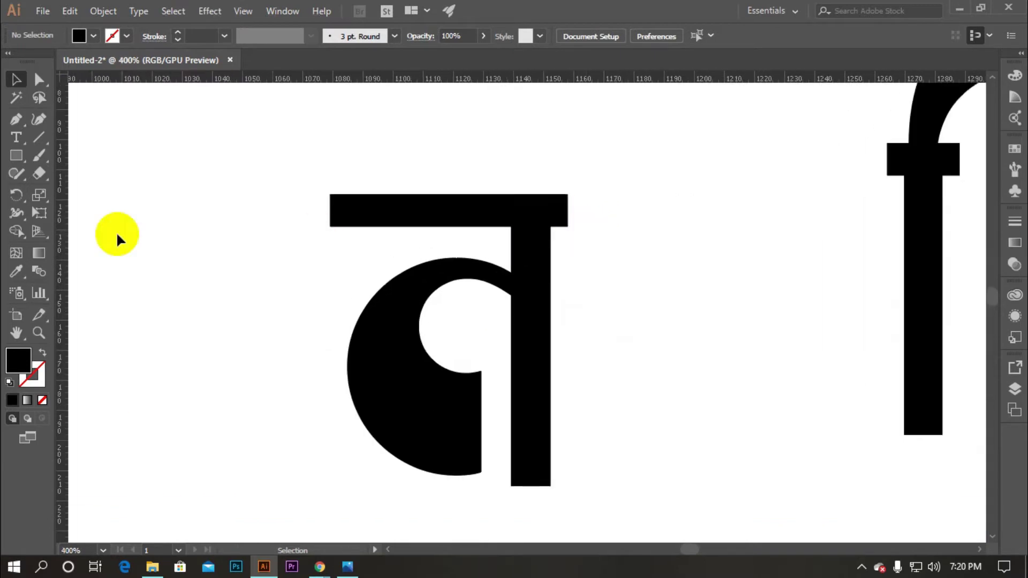
left_click(30, 140)
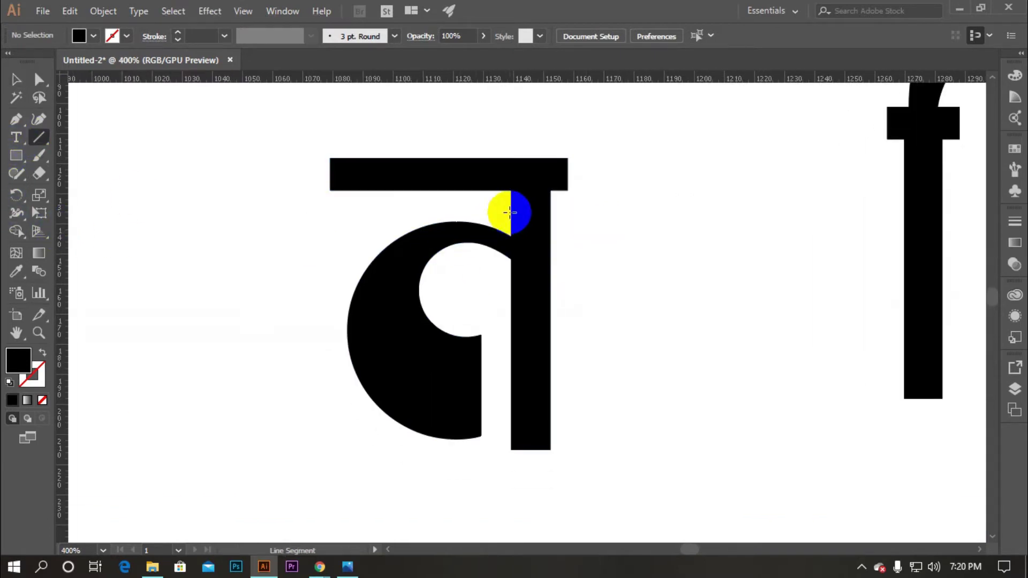
left_click_drag(510, 206, 513, 316)
left_click(16, 79)
left_click(217, 164)
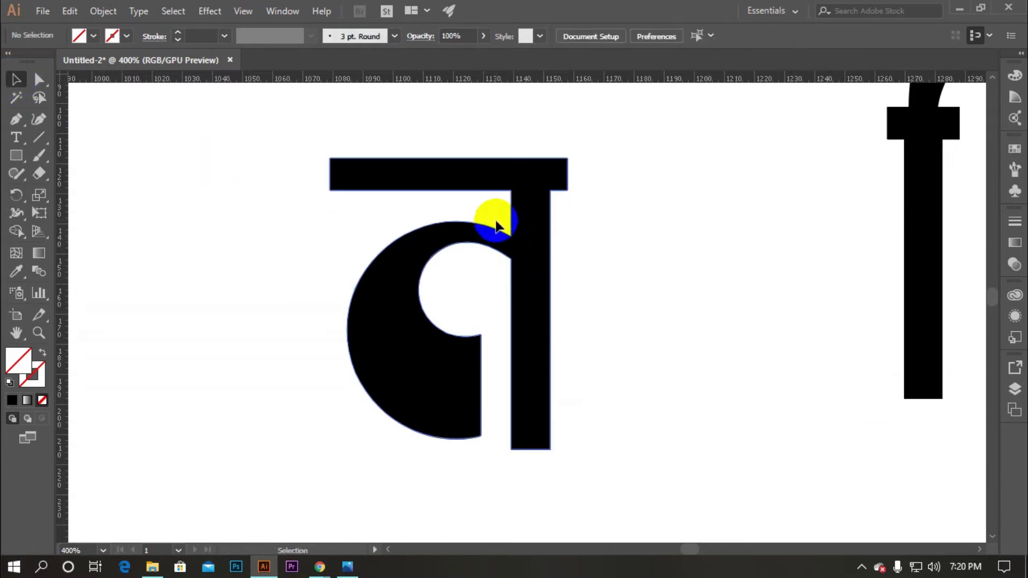
Remove the headline bar and stem of the "ন" and the leftover line with Shape Builder, keeping only the curved bowl
left_click_drag(239, 133, 642, 407)
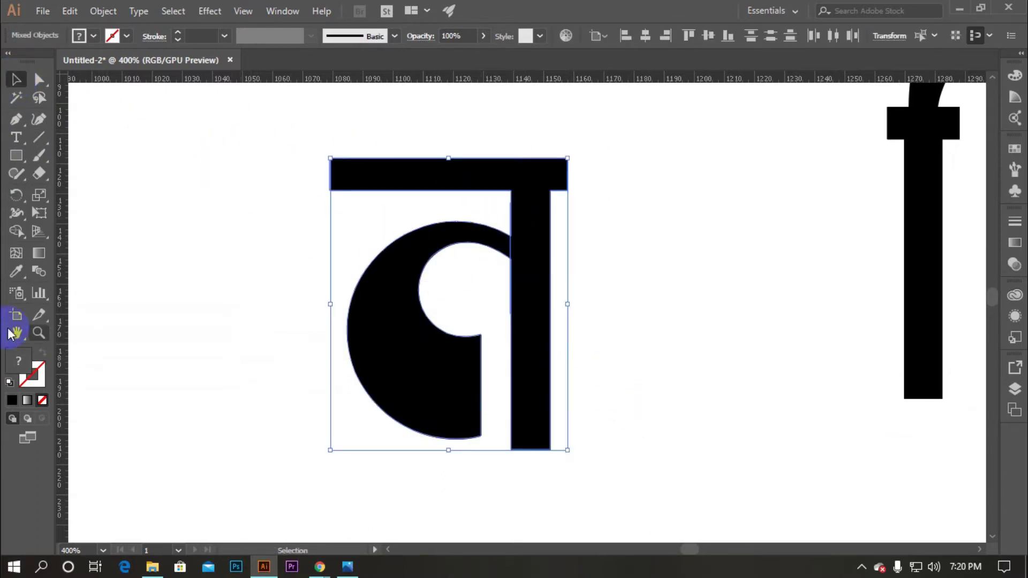
left_click(16, 232)
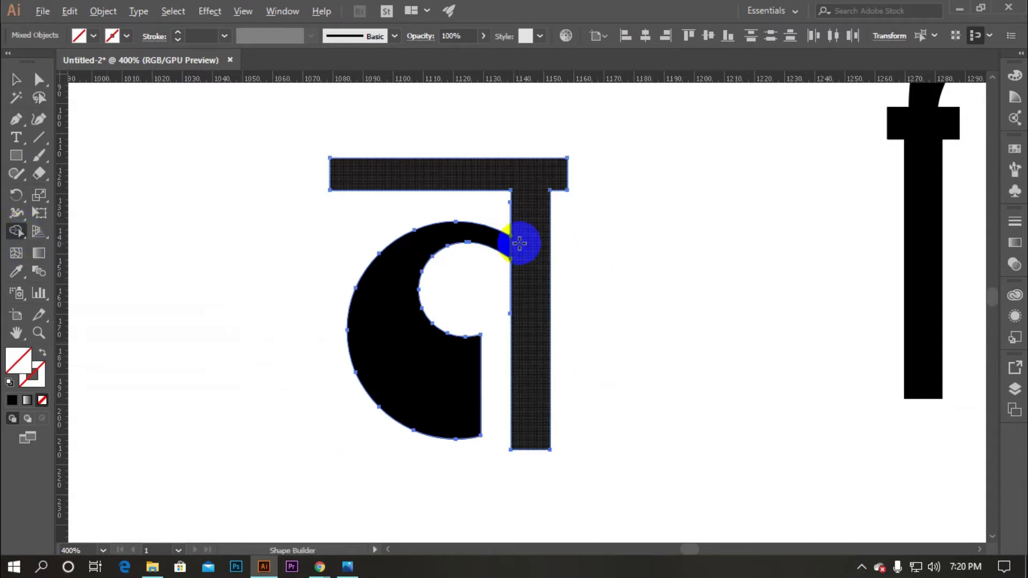
mouse_move(519, 243)
left_mouse_down()
mouse_move(501, 147)
mouse_move(534, 245)
mouse_move(534, 309)
left_mouse_up()
left_click_drag(558, 227, 499, 214)
left_click_drag(555, 278, 494, 294)
left_click(19, 78)
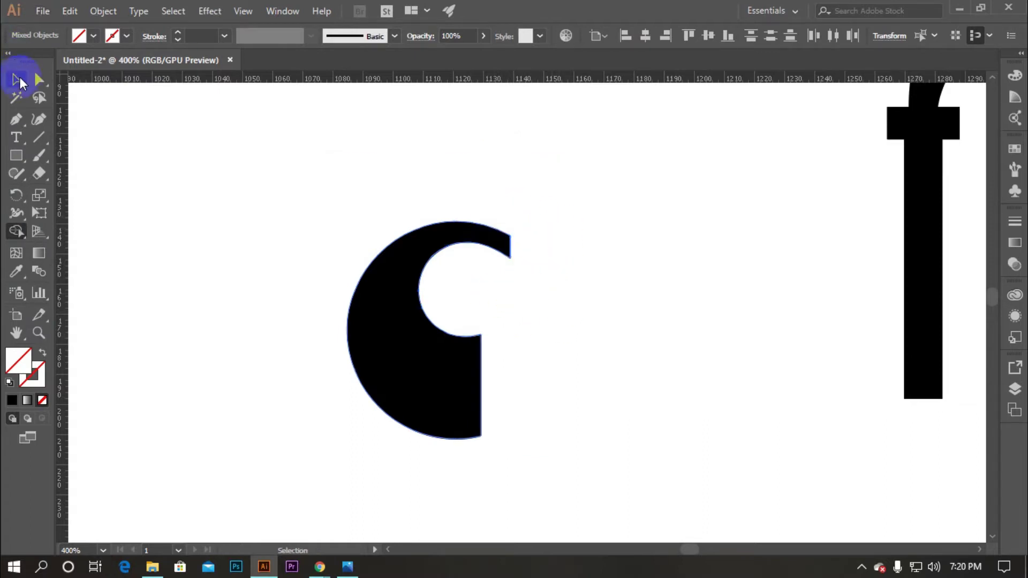
Move the curved bowl between the two vertical bars, with its open edge against the second bar
left_click(177, 182)
scroll(426, 251, "down", 5)
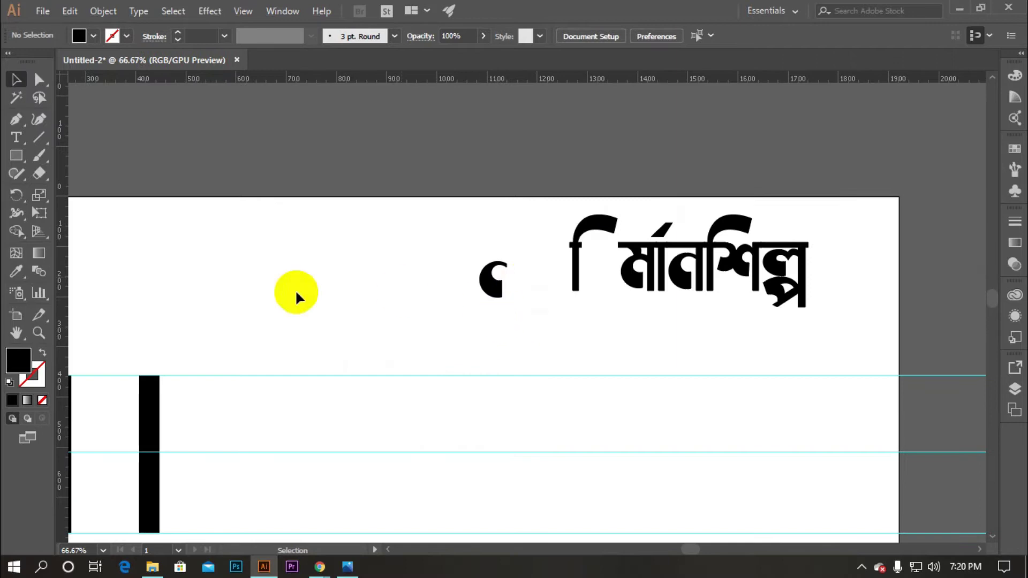
left_click_drag(393, 261, 391, 262)
scroll(352, 292, "down", 1)
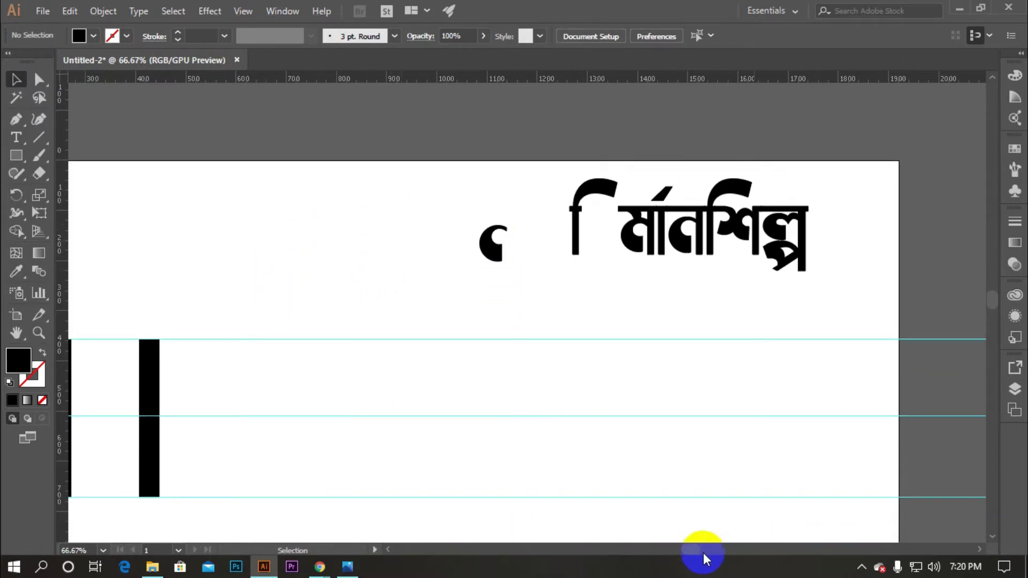
left_click_drag(695, 550, 680, 550)
left_click_drag(649, 249, 252, 430)
left_click_drag(266, 407, 280, 389)
left_click_drag(271, 390, 296, 355)
left_click(275, 457)
scroll(321, 369, "down", 2)
left_click(310, 365, "shift")
scroll(247, 412, "up", 4)
left_click(530, 300)
key("Delete")
Copy the vertical bar and lay the copy horizontally along the upper guide as a headline starting at the second bar
left_click_drag(288, 249, 549, 249)
scroll(513, 339, "down", 3)
left_click(513, 338)
left_click_drag(663, 550, 675, 551)
scroll(490, 461, "down", 1)
key("c")
left_click(16, 79)
scroll(398, 269, "down", 1)
scroll(426, 355, "up", 1)
left_click_drag(307, 312, 350, 359)
key("ctrl+c")
key("ctrl+v")
left_click_drag(519, 208, 474, 275)
left_click(632, 294)
left_click(493, 321)
scroll(344, 338, "down", 1)
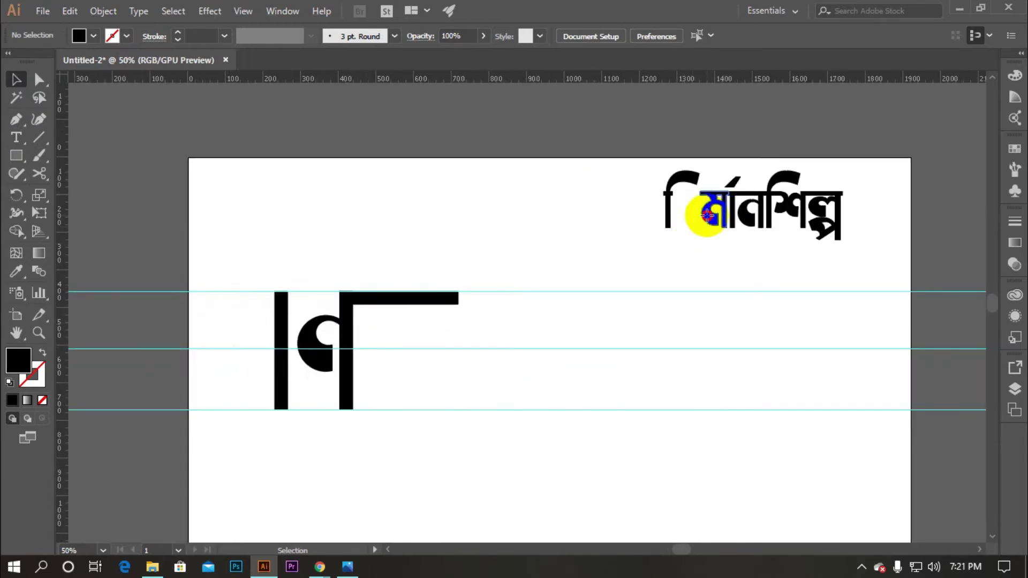
Move the letter "ম" out of the source word to just below the headline bar and enlarge it
left_click(707, 215)
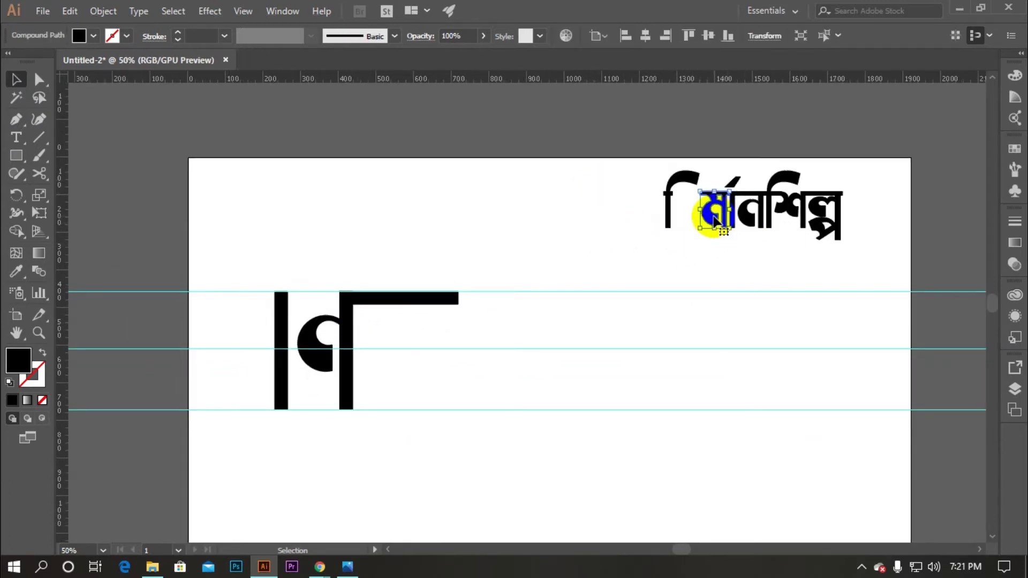
left_click_drag(711, 219, 448, 307)
left_click(463, 378)
left_click(394, 359)
left_click(520, 318)
scroll(355, 316, "up", 1)
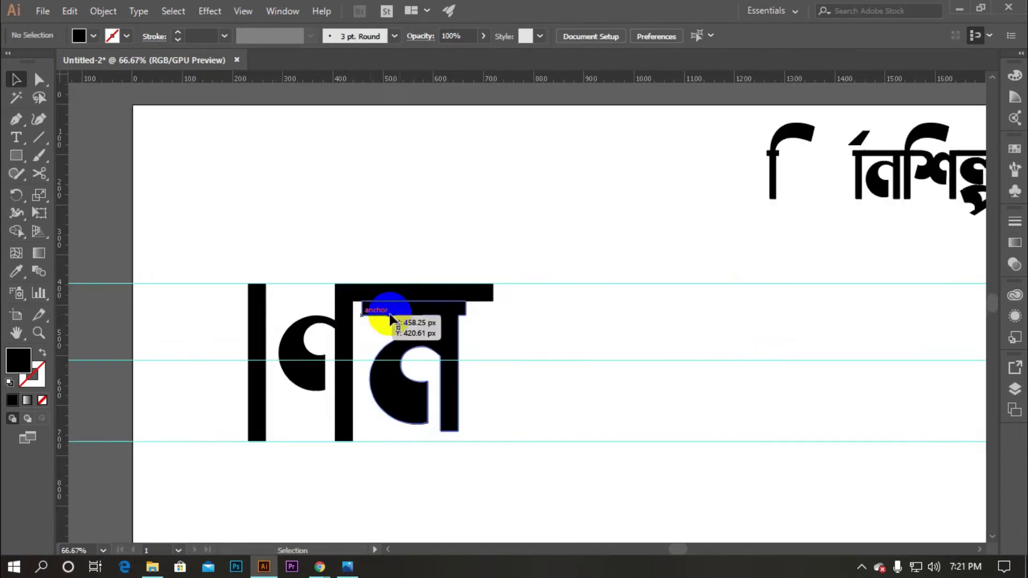
Align the enlarged "ম" after the second bar so its own headline lies within the long headline bar
left_click_drag(383, 313, 589, 347)
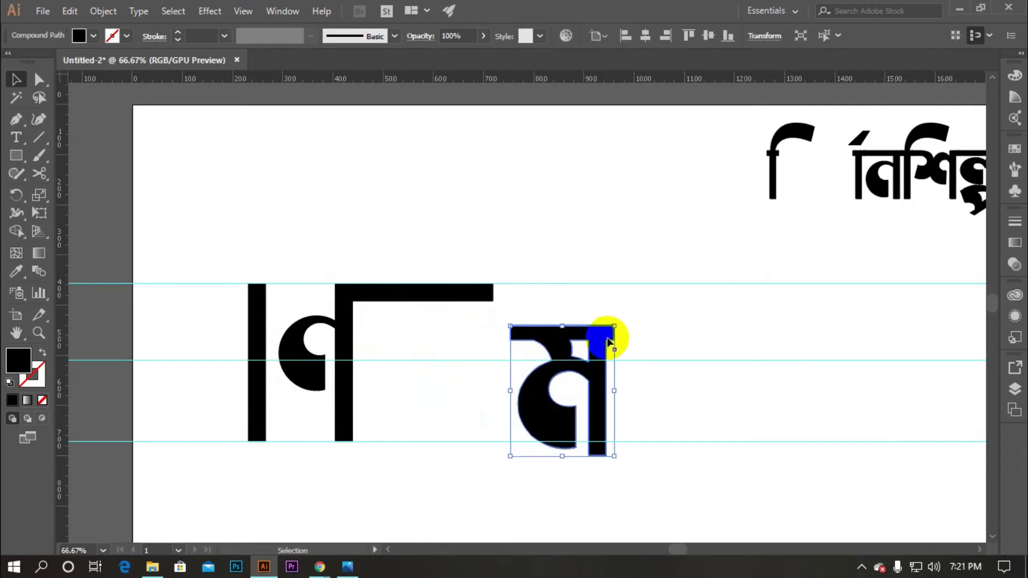
left_click(551, 385)
left_click_drag(550, 382, 400, 344)
left_click(512, 328)
scroll(376, 333, "up", 5)
scroll(377, 327, "up", 3)
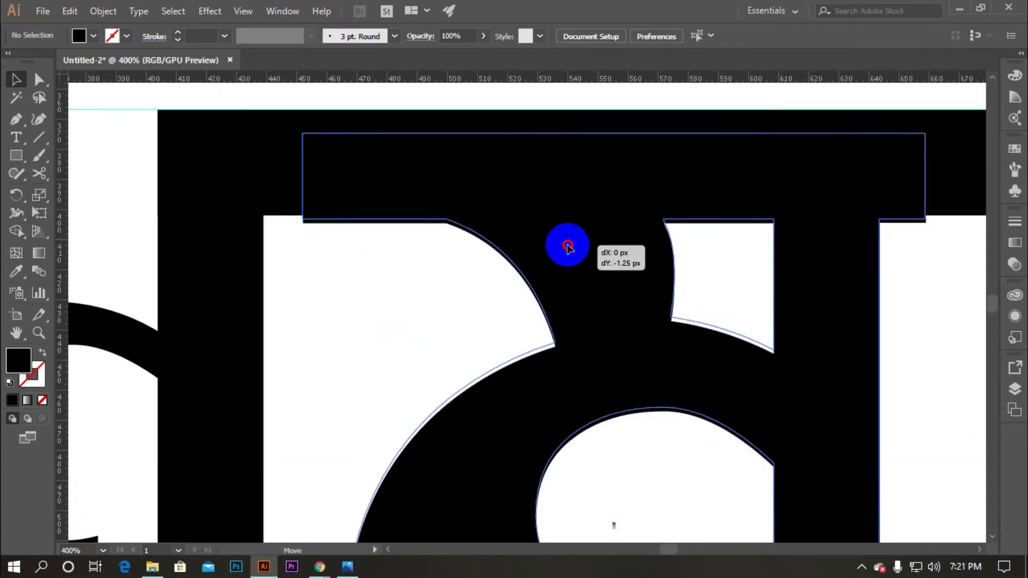
left_click_drag(567, 248, 567, 241)
scroll(481, 262, "up", 2)
left_click(493, 267)
scroll(448, 379, "down", 8)
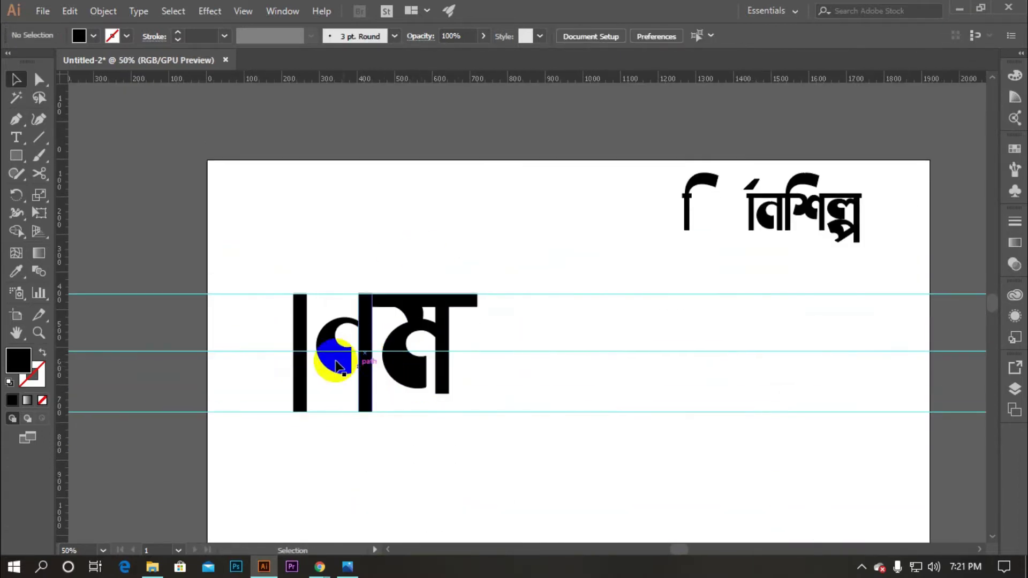
Duplicate the first vertical bar near the headline's free end, as the "া" stem after "ম"
left_click(298, 360)
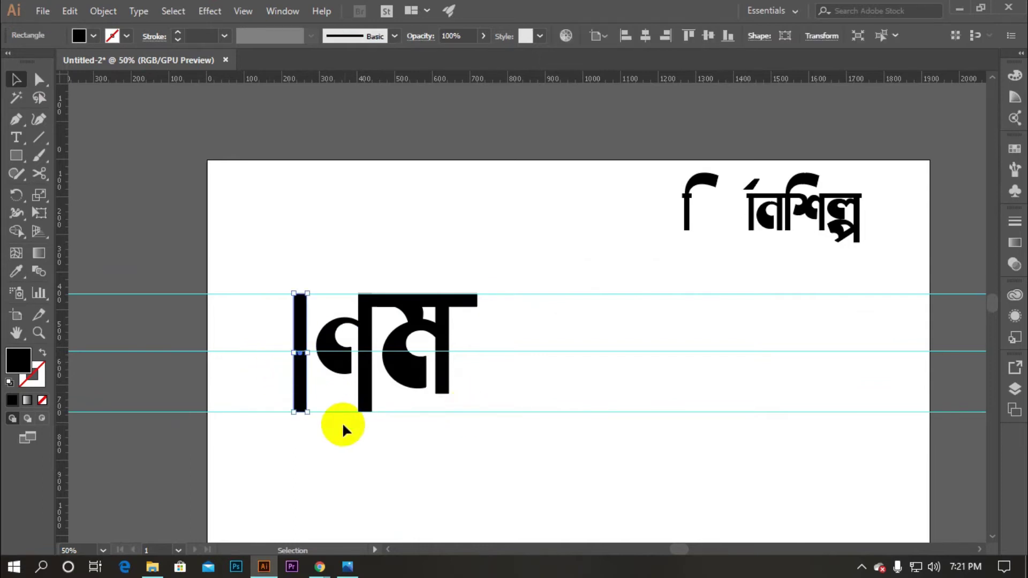
left_click_drag(298, 378, 470, 379)
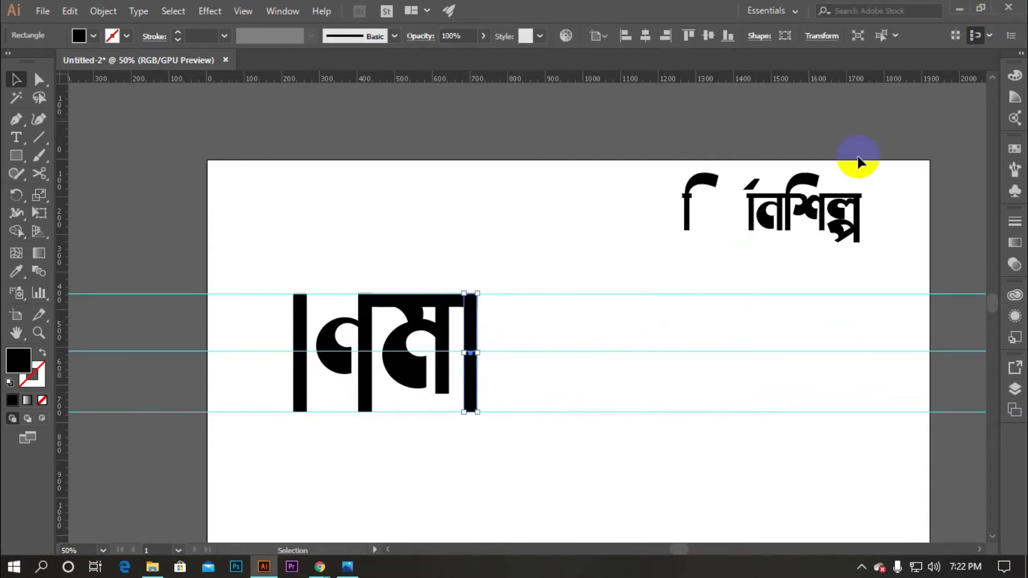
left_click(500, 349)
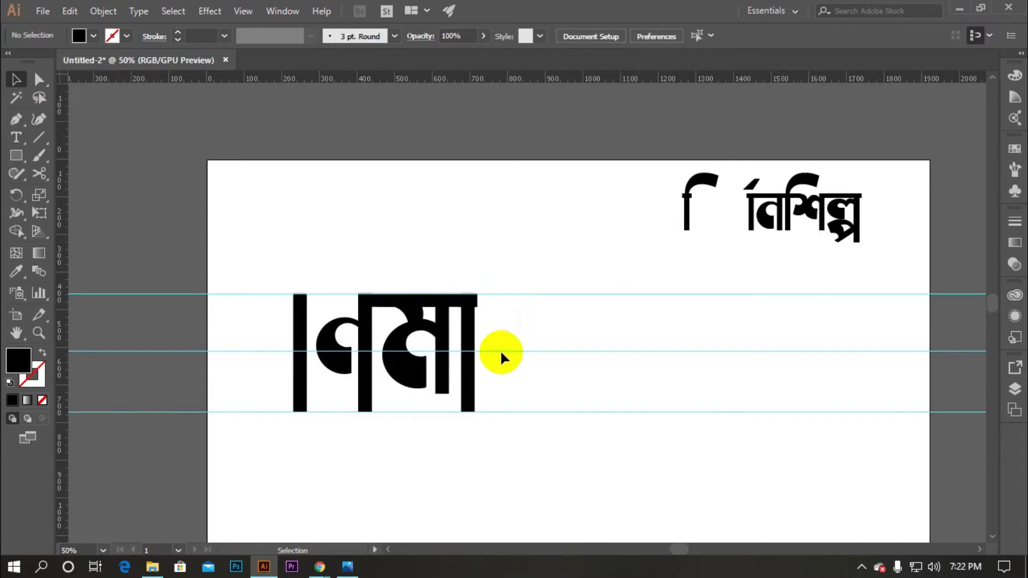
left_click(466, 369)
left_click(538, 317)
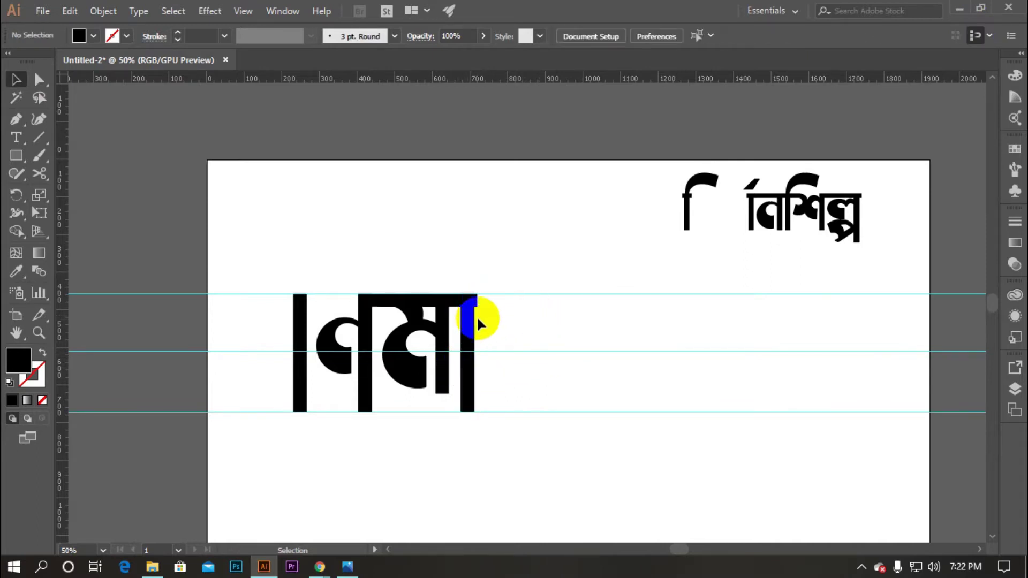
left_click(463, 345)
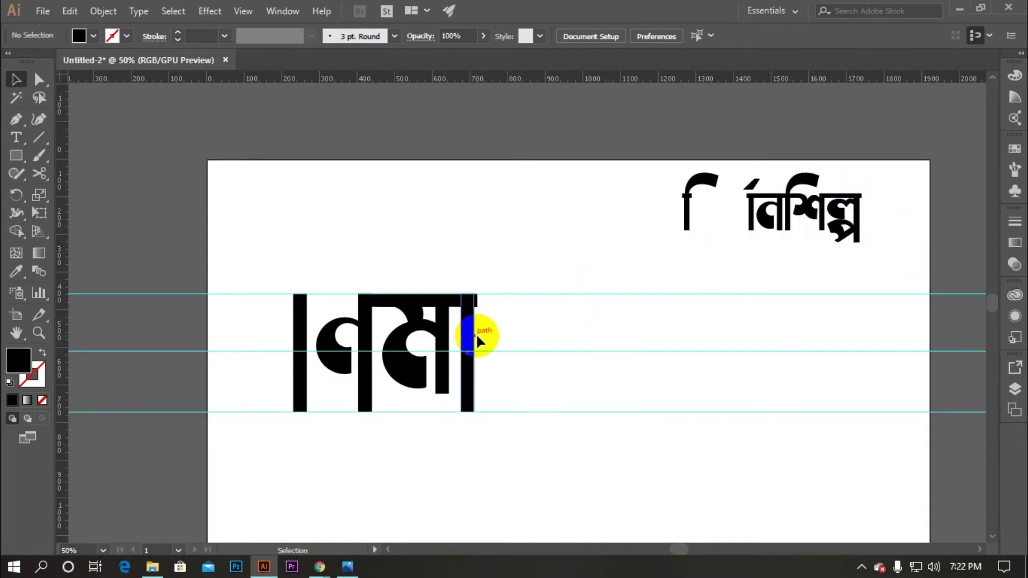
Lengthen the headline bar past the "া" stem by shifting its end anchor points to about the 1000 px ruler mark
scroll(502, 304, "up", 2)
left_click(417, 293)
left_click(41, 80)
left_click(449, 293)
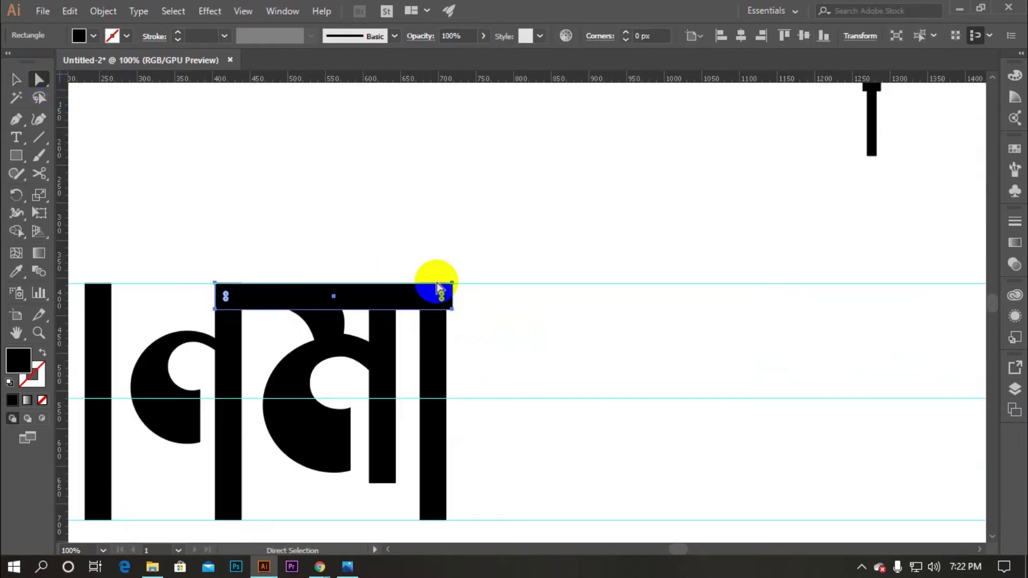
left_click(452, 284)
left_click_drag(453, 262, 460, 322)
left_click(975, 35)
key("shift+Right")
key("shift+Right")
key("shift+Right")
key("shift+Right")
key("shift+Right")
key("shift+Right")
key("shift+Right")
key("shift+Right")
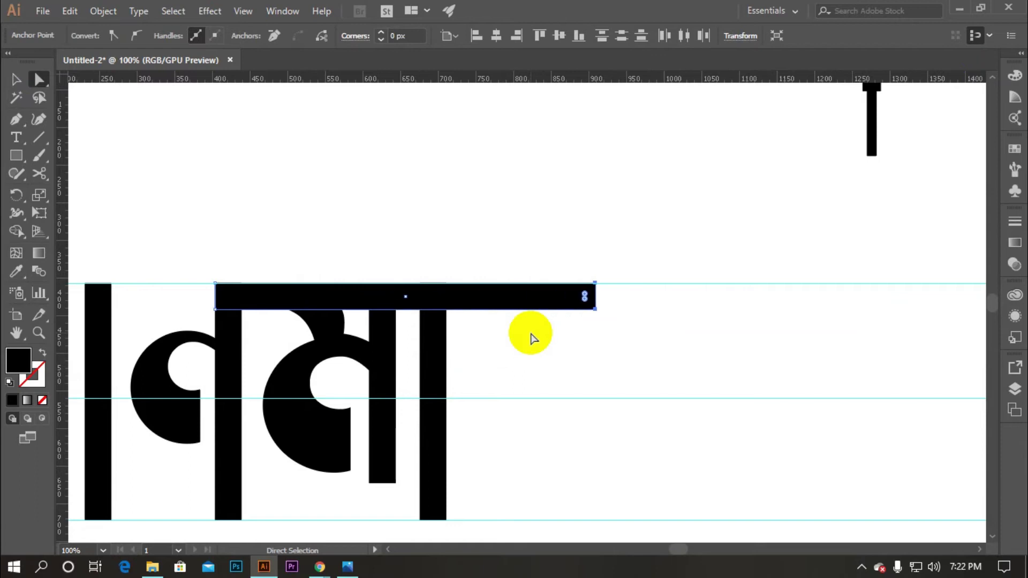
key("v")
left_click(436, 133)
key("ctrl+minus")
key("ctrl+minus")
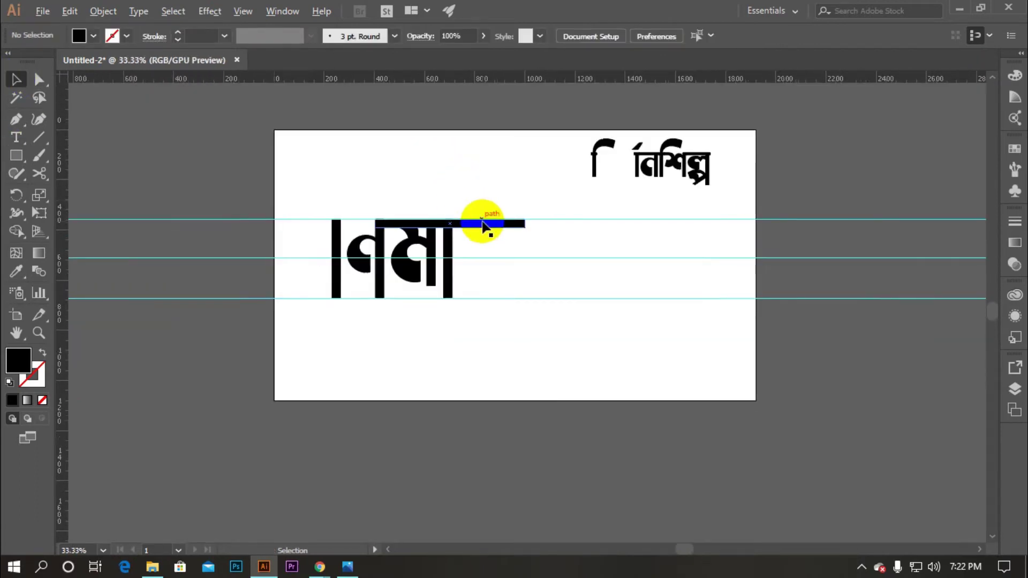
Duplicate the "ন" bowl and stem beneath the extended headline, after the "া" stem
scroll(682, 195, "up", 2)
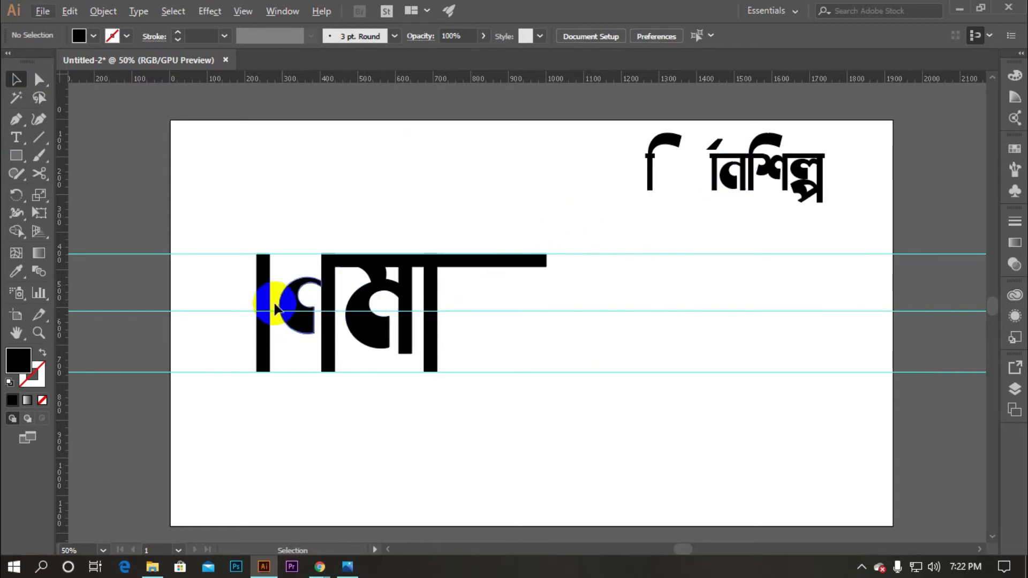
left_click_drag(305, 268, 488, 290)
left_click(554, 289)
scroll(481, 316, "down", 2)
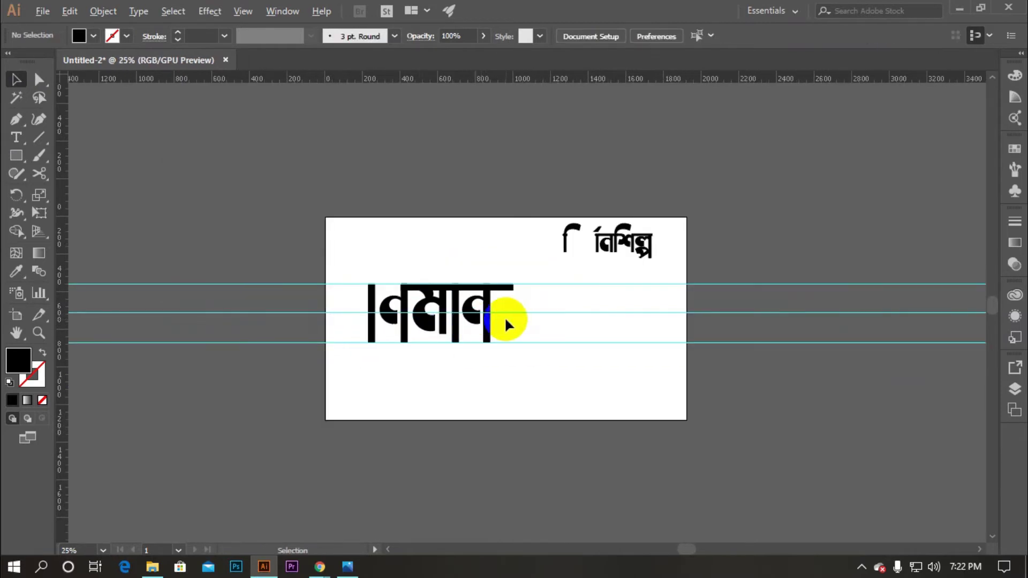
Duplicate the first vertical bar, tilt the copy diagonally and place it across the top of the first stem
scroll(504, 316, "up", 1)
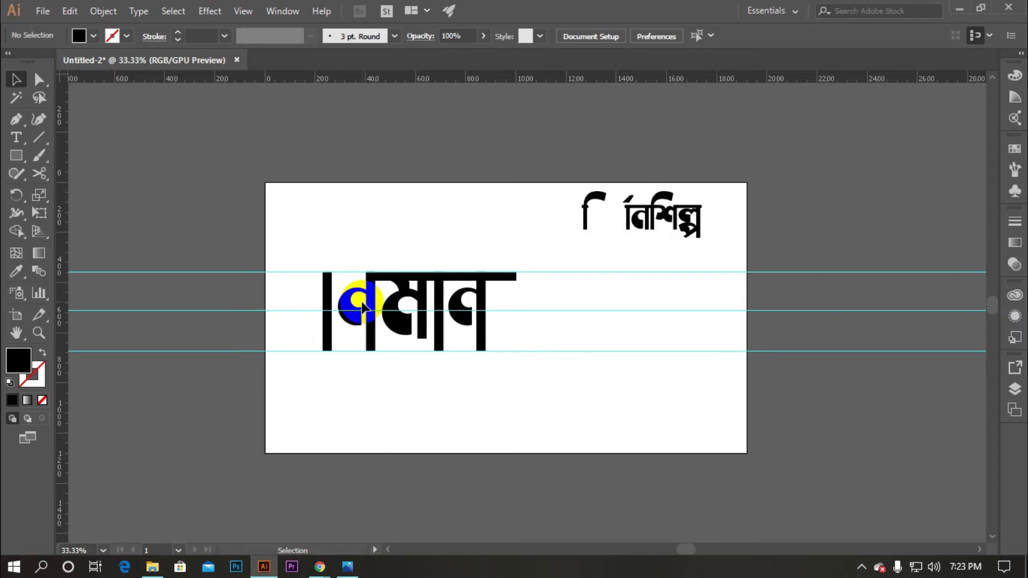
scroll(343, 271, "up", 1)
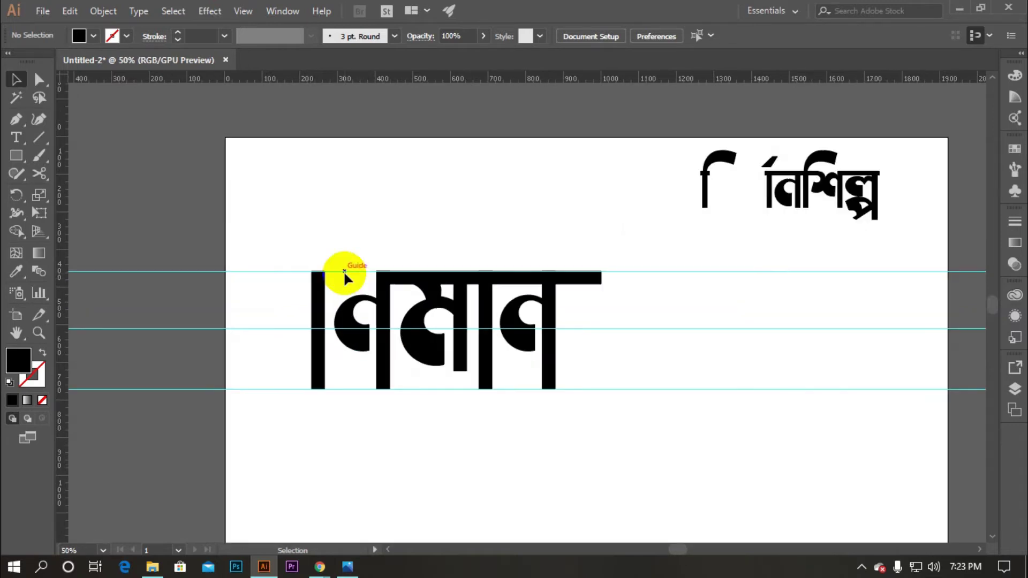
left_click_drag(315, 302, 338, 218)
left_click(310, 202)
scroll(330, 261, "up", 1)
left_click_drag(266, 283, 302, 282)
left_click(392, 233)
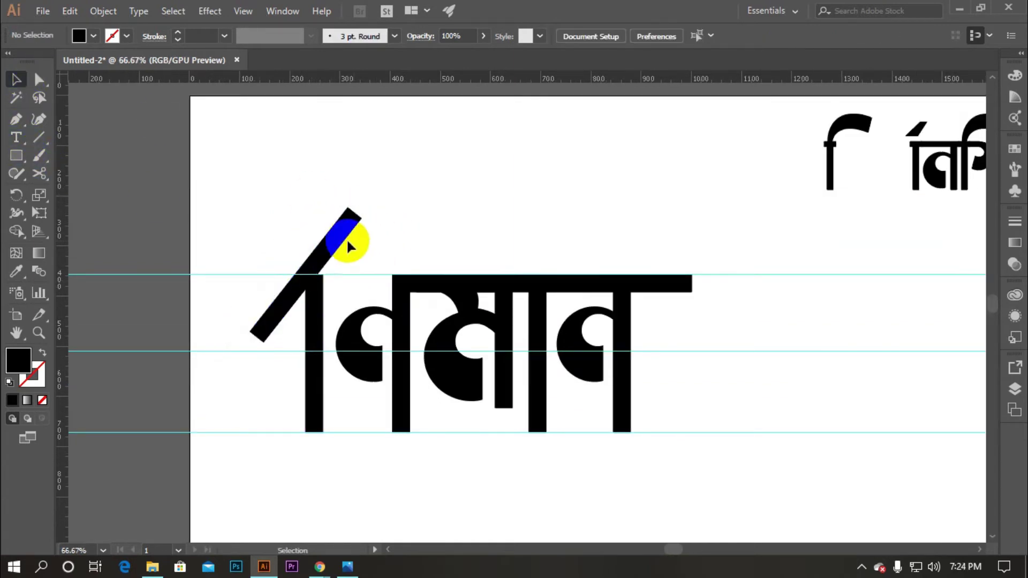
Make the diagonal bar longer and set it at a shallower slope across the top of the first stem
left_click(348, 246)
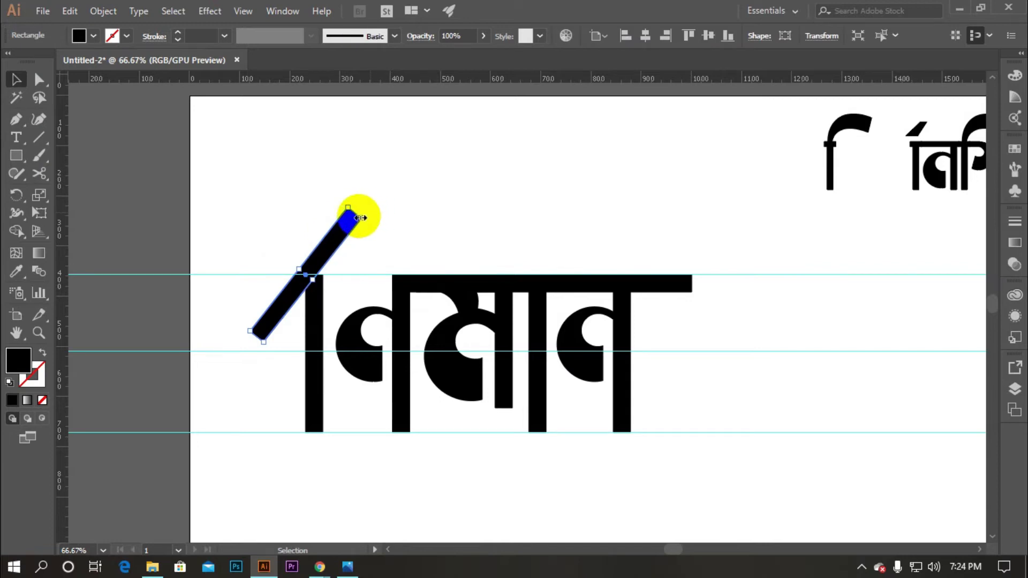
left_click_drag(351, 227, 270, 98)
scroll(266, 197, "up", 3)
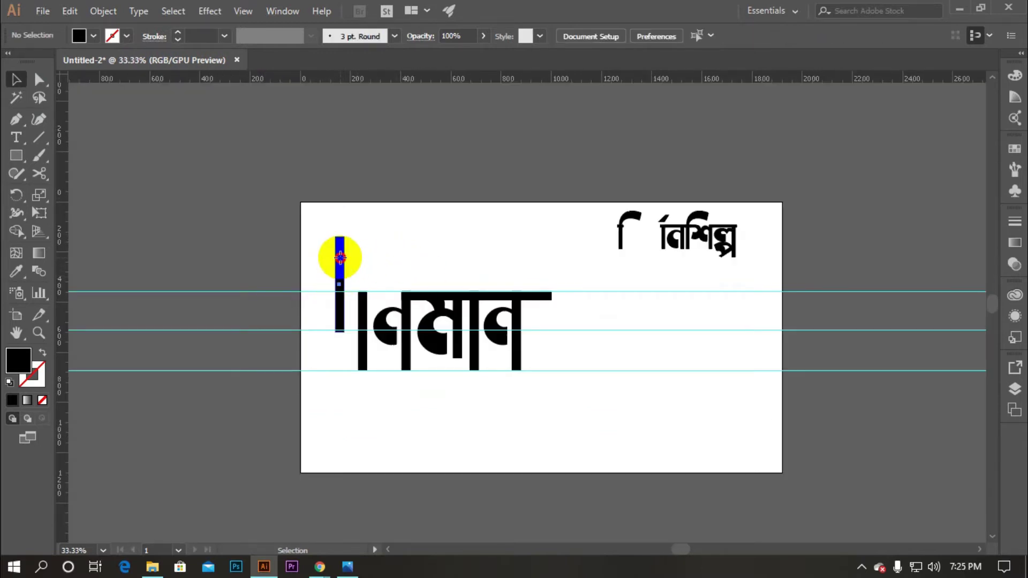
left_click_drag(340, 258, 401, 260)
scroll(403, 262, "up", 1)
left_click(365, 264)
scroll(400, 276, "up", 1)
scroll(401, 278, "down", 1)
left_click(454, 215)
left_click(361, 281)
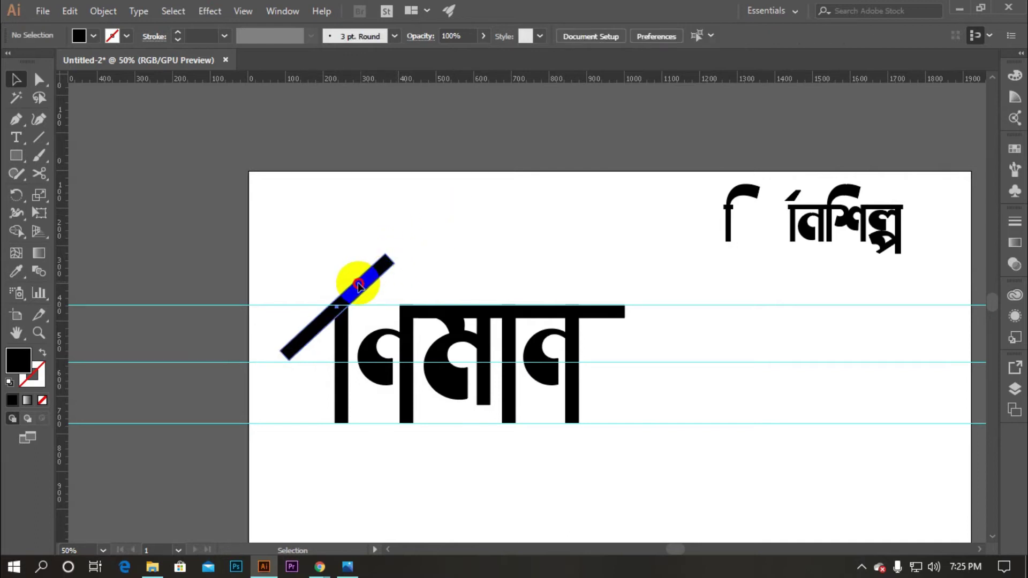
Form a roof peak over the letters by joining a horizontally reflected copy of the diagonal bar to its upper end
scroll(401, 289, "up", 1)
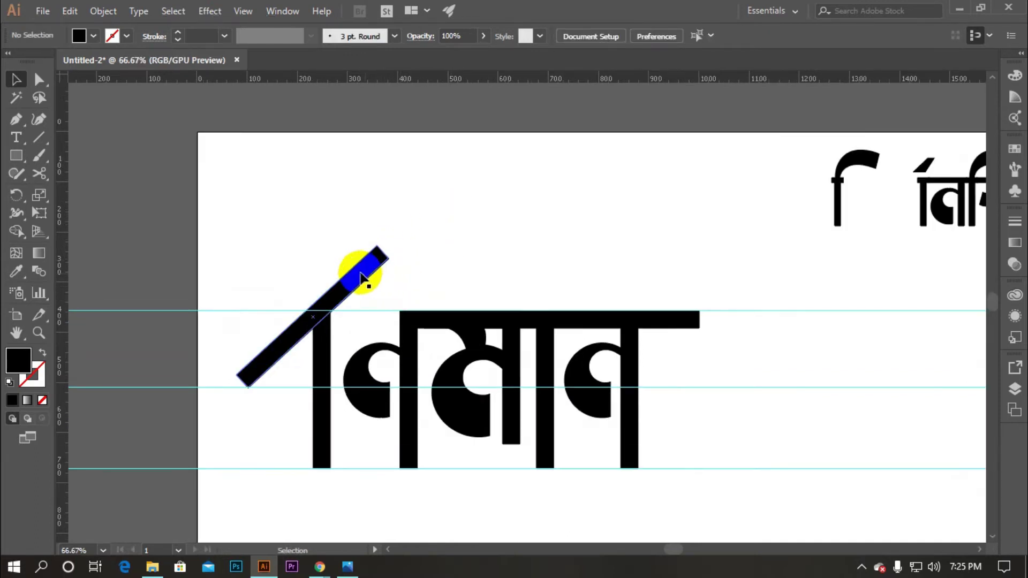
scroll(382, 274, "down", 1)
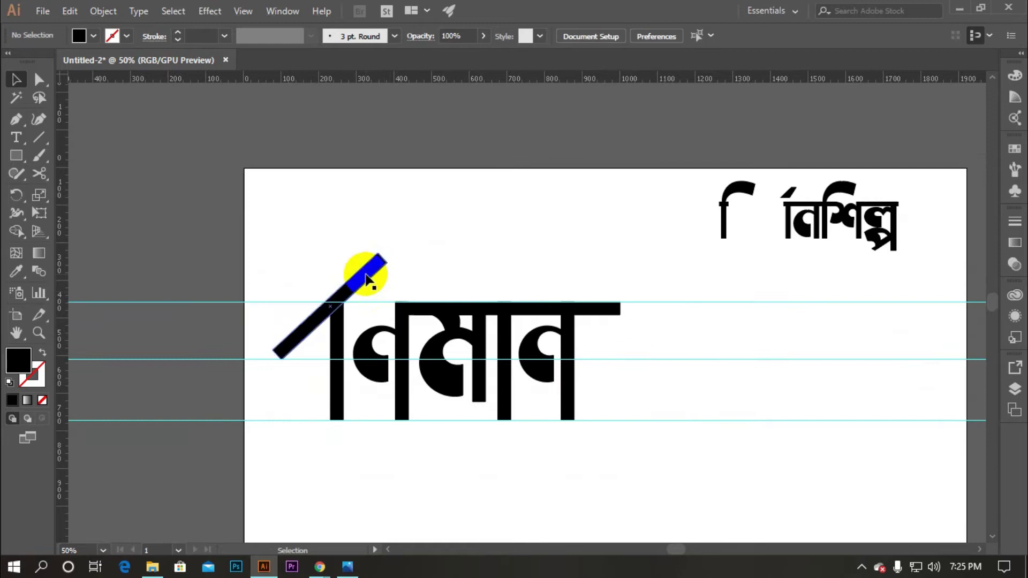
left_click_drag(376, 277, 481, 214, "alt")
right_click(481, 213)
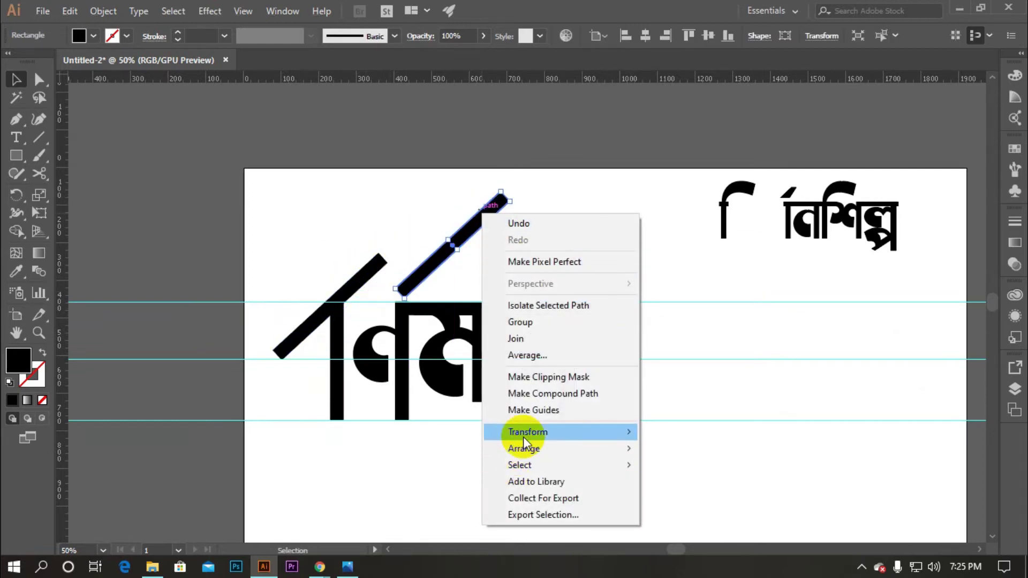
mouse_move(514, 436)
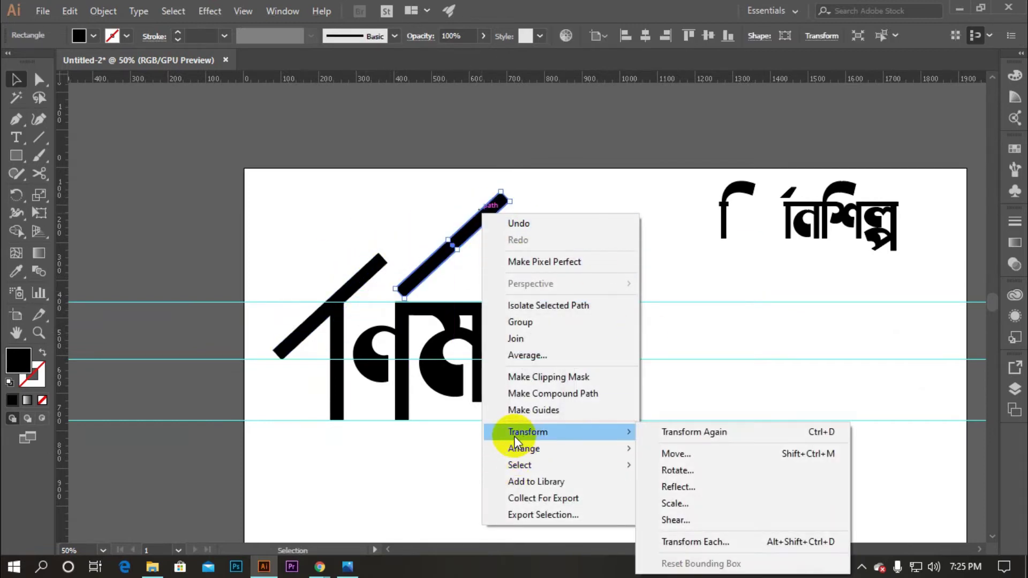
left_click(694, 486)
left_click(772, 384)
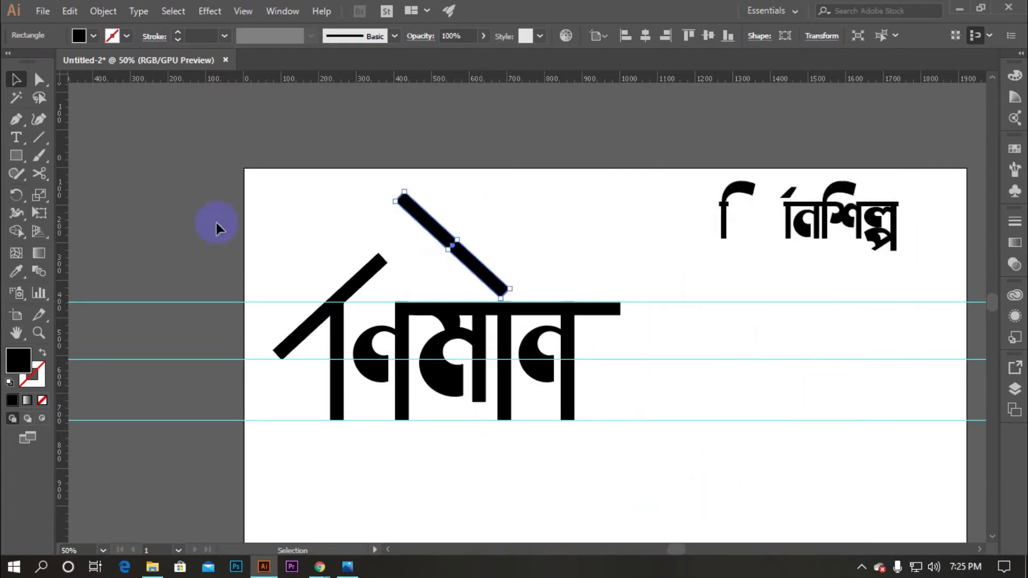
left_click(257, 213)
left_click_drag(467, 268, 456, 329)
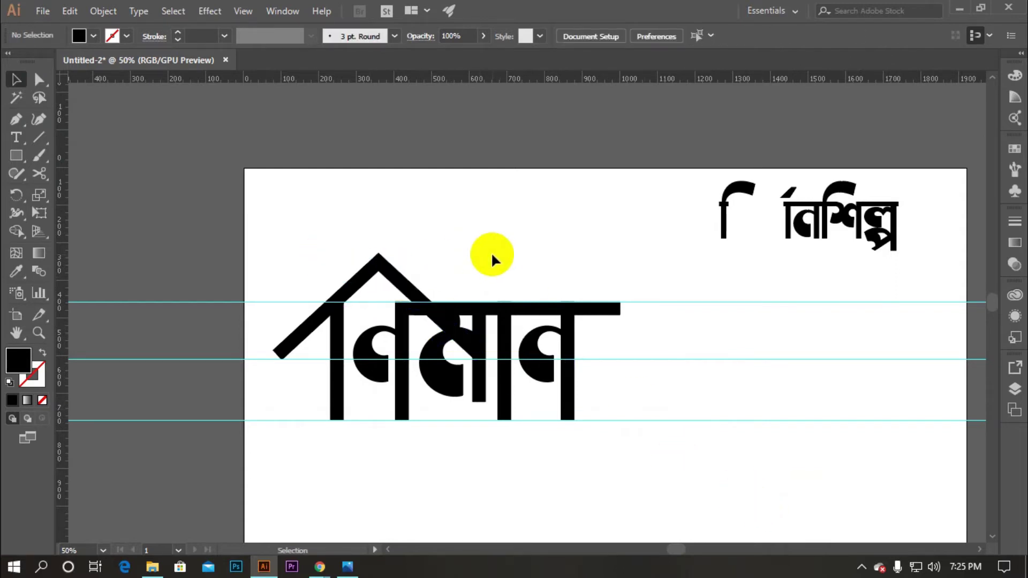
scroll(444, 267, "up", 1)
left_click_drag(297, 239, 408, 291)
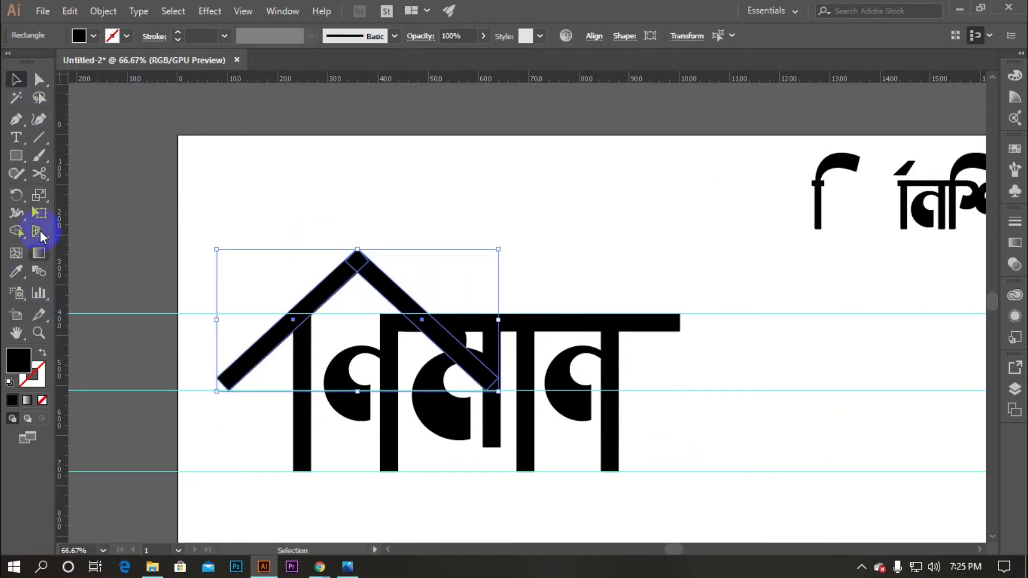
left_click(41, 232)
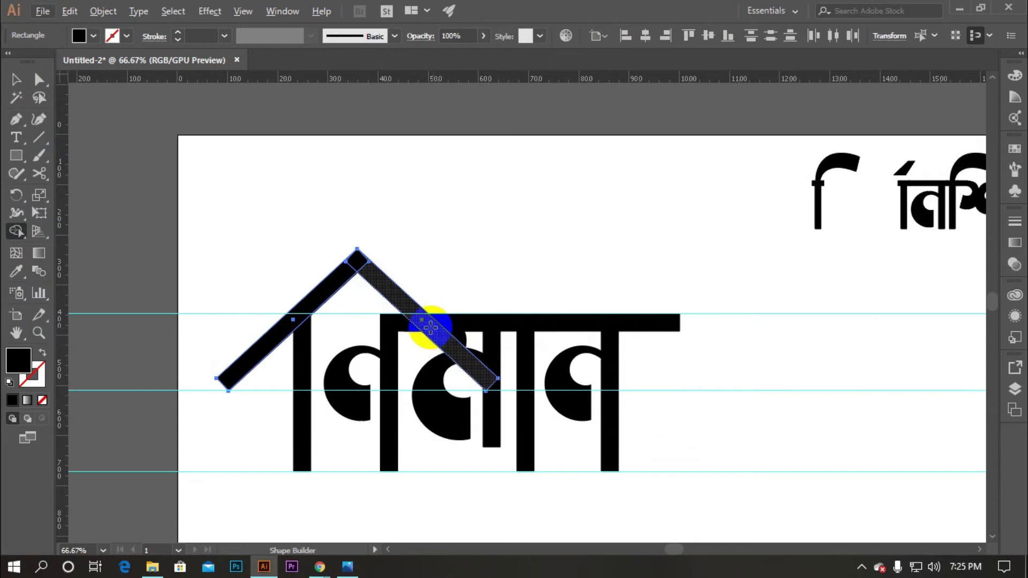
left_click(430, 326)
scroll(431, 326, "up", 3)
left_click(26, 80)
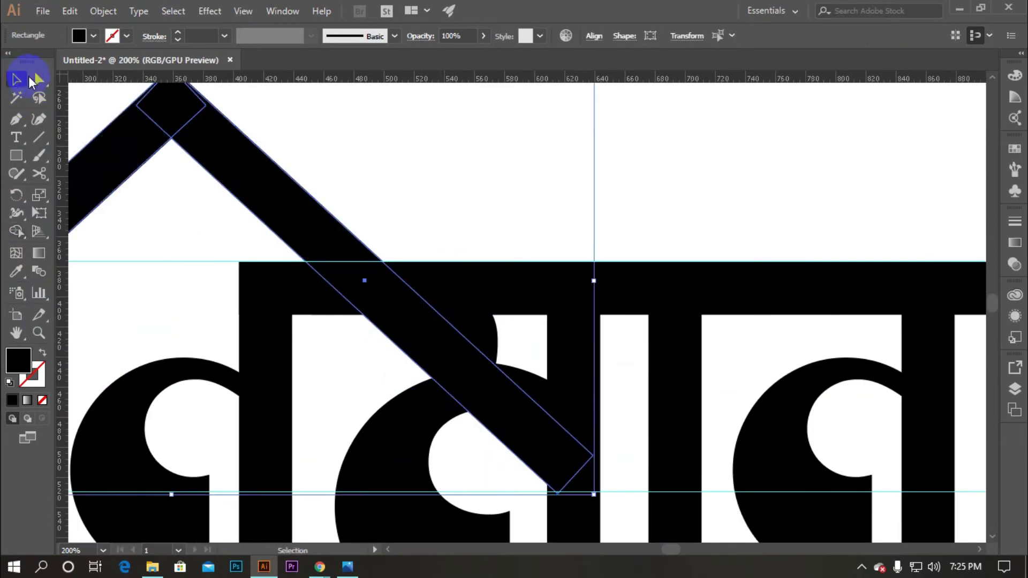
left_click(397, 223)
Merge the two diagonal roof bars and their overlapping peak into one shape with the Shape Builder
scroll(397, 223, "down", 1)
left_click_drag(178, 111, 585, 356)
left_click(586, 358, "shift")
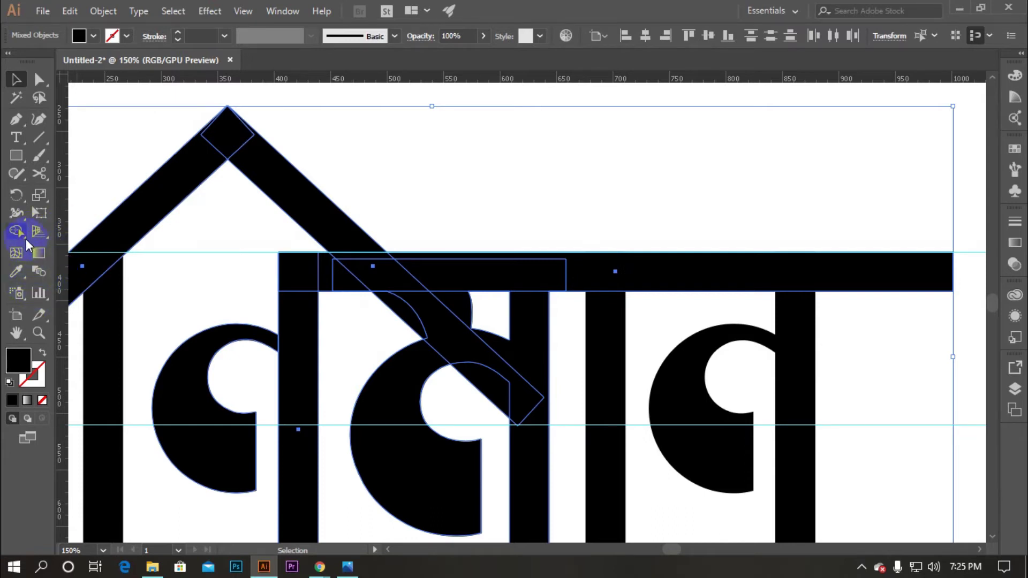
left_click(21, 234)
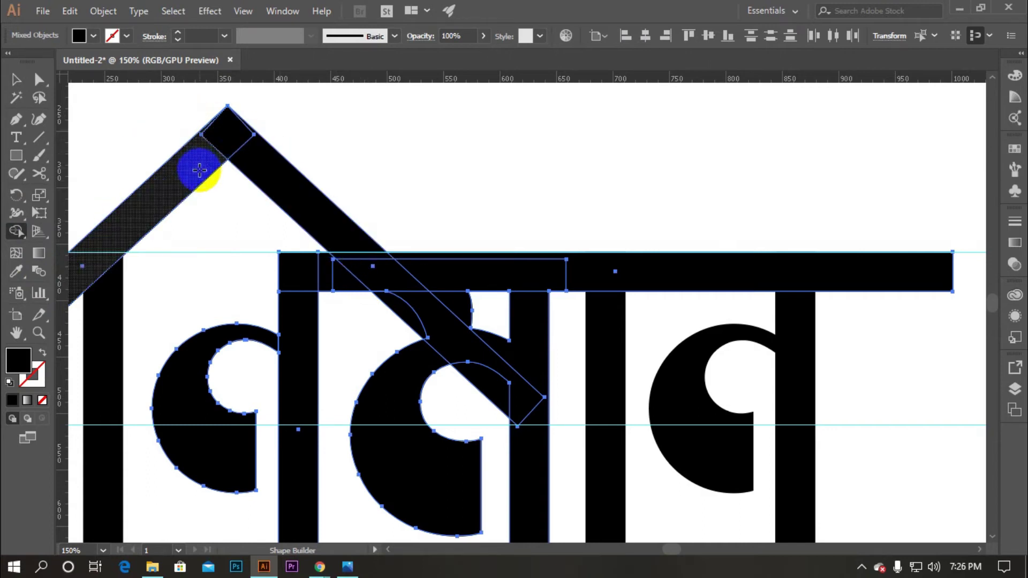
mouse_move(263, 166)
left_mouse_down()
mouse_move(228, 127)
mouse_move(192, 167)
left_mouse_up()
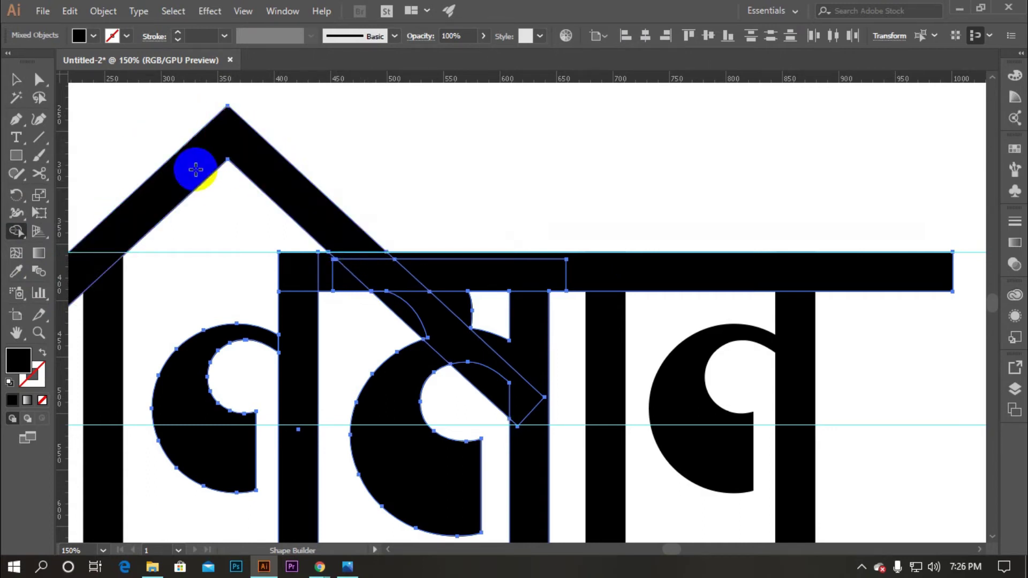
left_click(16, 79)
left_click(379, 187)
Delete the leftover piece of the roof's descending diagonal that crosses the "ম" below the headline
scroll(379, 186, "down", 2)
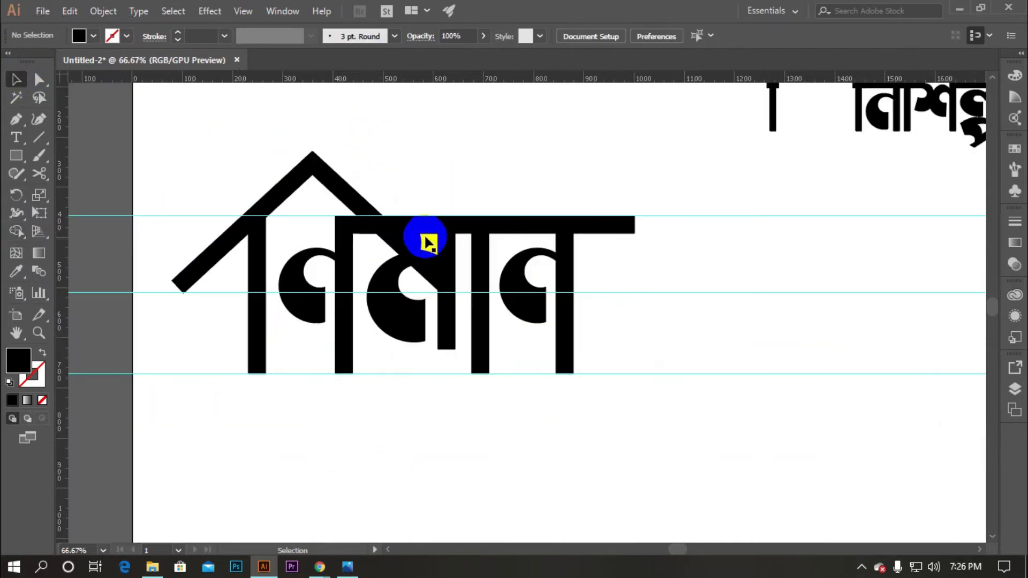
left_click(403, 239)
left_click(417, 267)
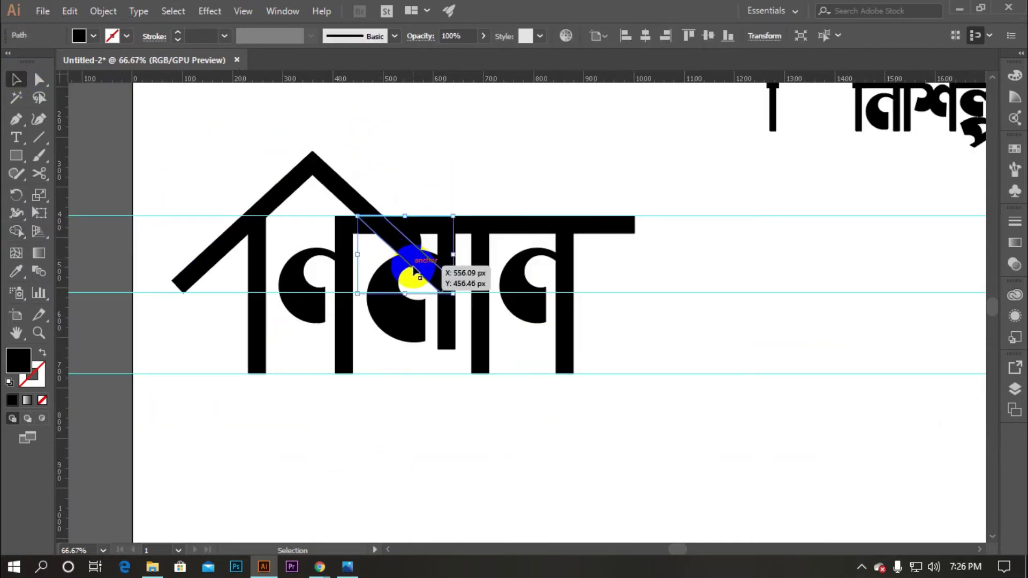
key("Delete")
Duplicate the first vertical stem and place the copy beneath the headline, just after the second "ন"
scroll(406, 323, "down", 1)
scroll(432, 183, "down", 1)
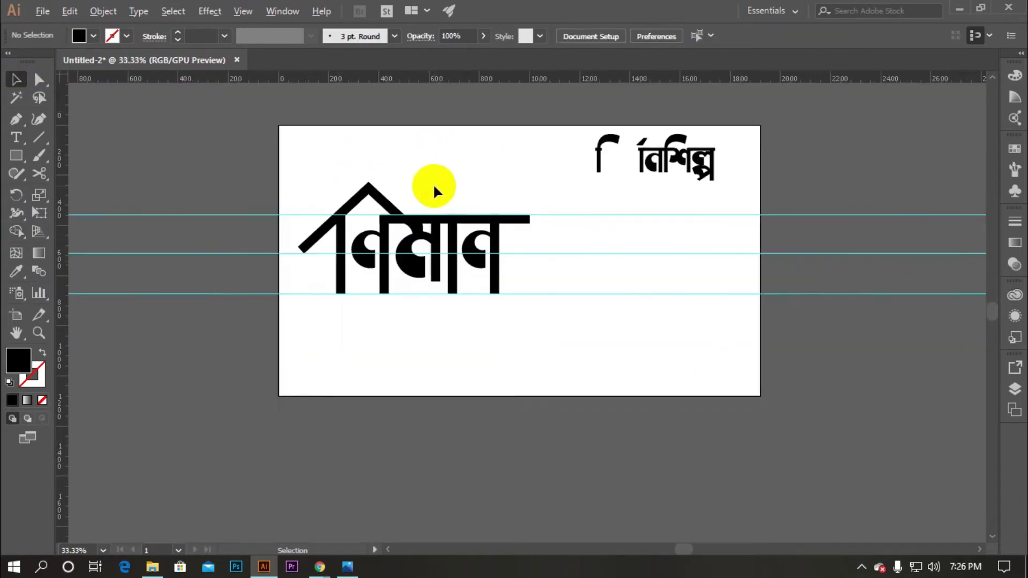
scroll(435, 177, "up", 1)
scroll(502, 170, "up", 2)
scroll(502, 170, "up", 1)
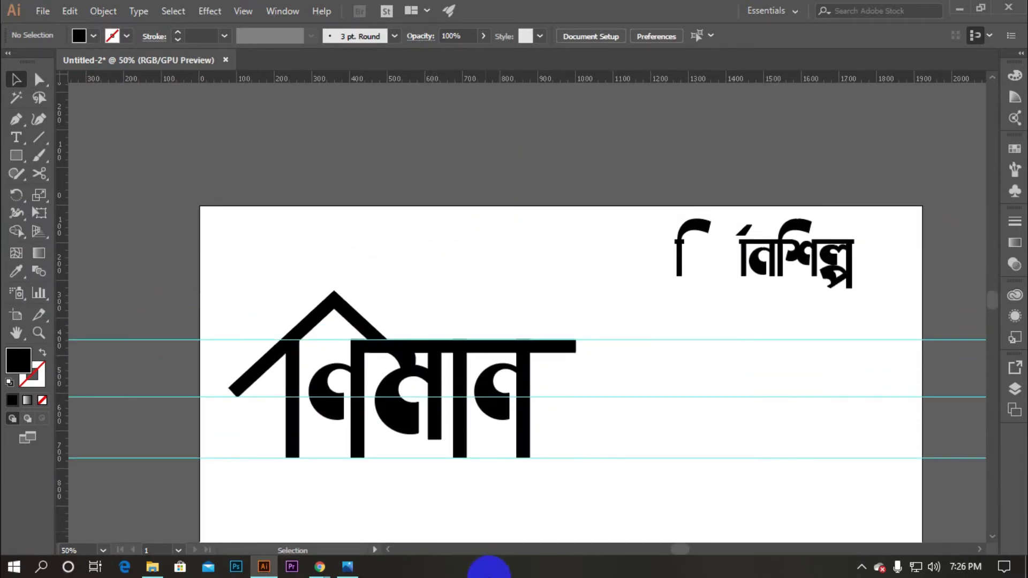
left_click_drag(677, 545, 679, 545)
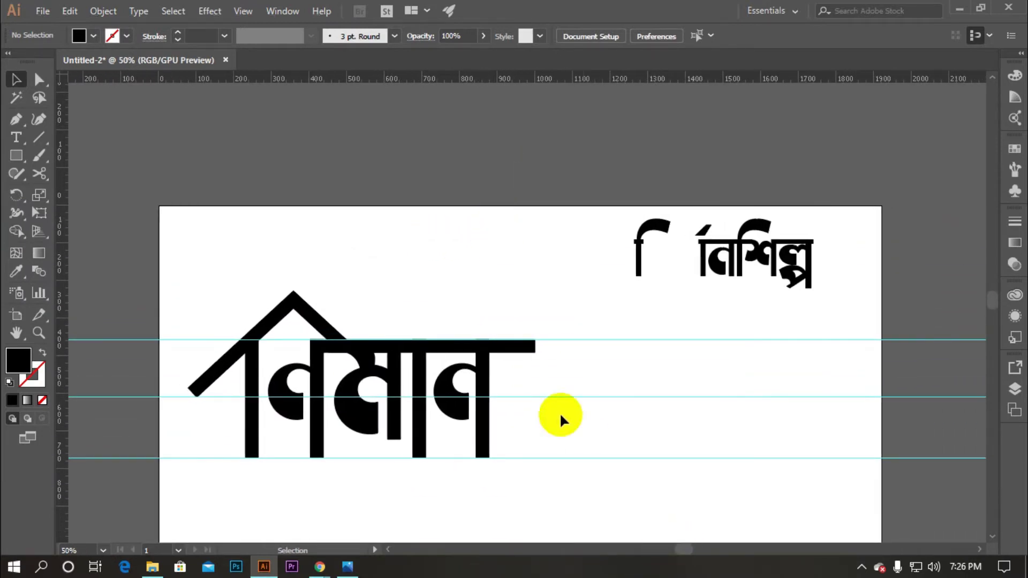
scroll(422, 378, "down", 1)
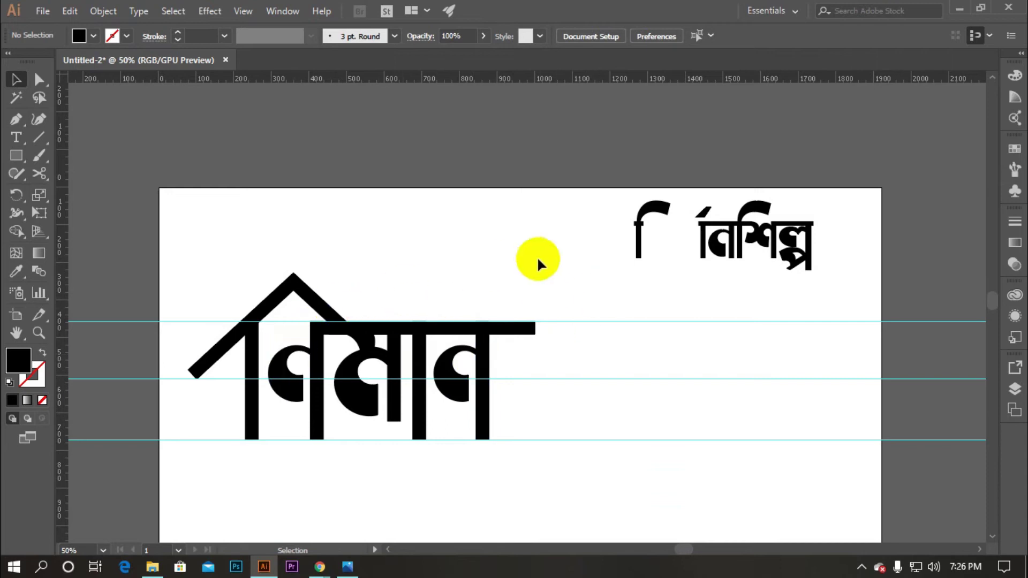
left_click(253, 374)
left_click_drag(253, 359, 509, 357)
left_click(565, 357)
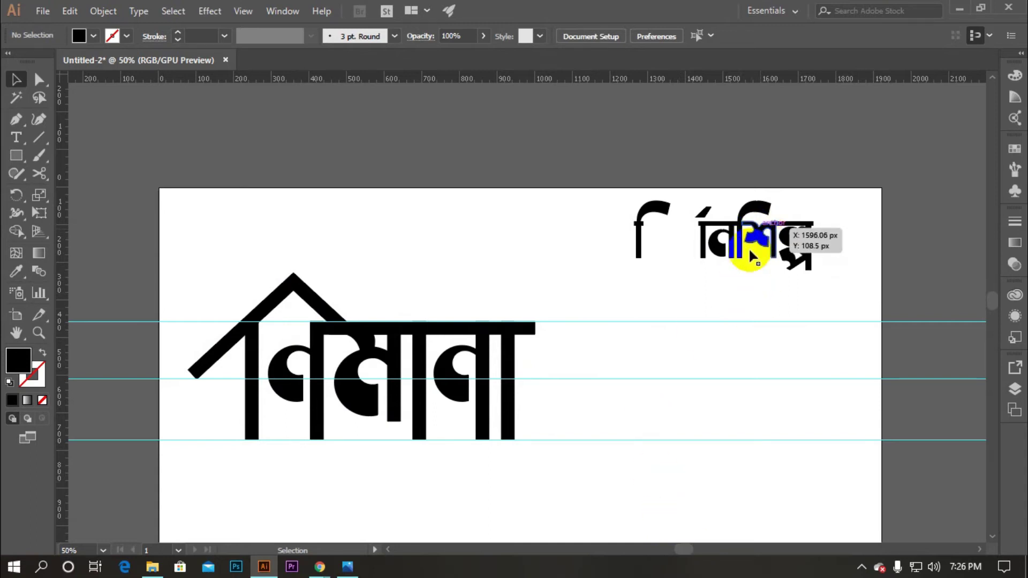
Extend the free end of the headline bar well past the newest stem by shifting its two end anchor points
left_click(527, 331)
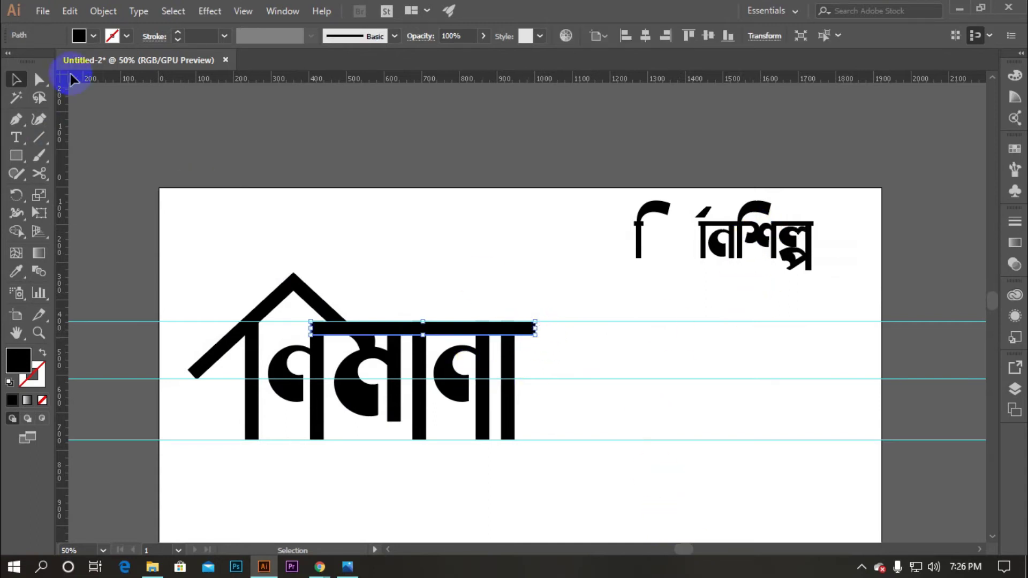
left_click(38, 85)
left_click_drag(523, 298, 546, 355)
key("Right")
key("Right")
key("Right")
key("Right")
key("Right")
key("Right")
key("Right")
key("Right")
key("Right")
key("Right")
key("Right")
key("Right")
key("Right")
key("Right")
key("Right")
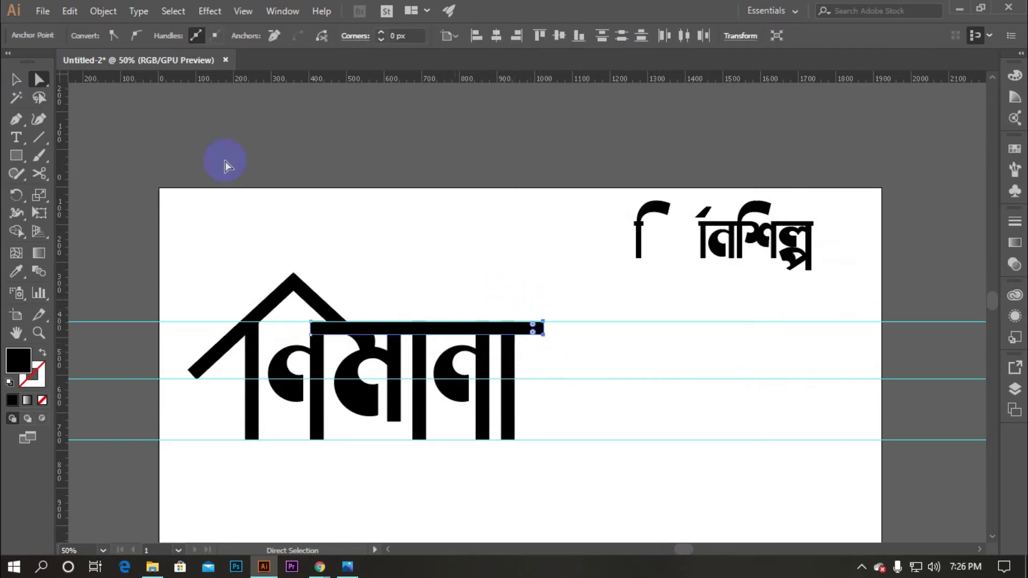
key("Right")
key("Right")
key("Right")
key("Right")
key("Right")
key("Right")
key("Right")
key("Right")
key("Right")
key("Right")
key("Right")
key("Right")
key("Right")
key("Right")
key("Right")
key("Right")
key("Right")
key("Right")
key("Right")
key("Right")
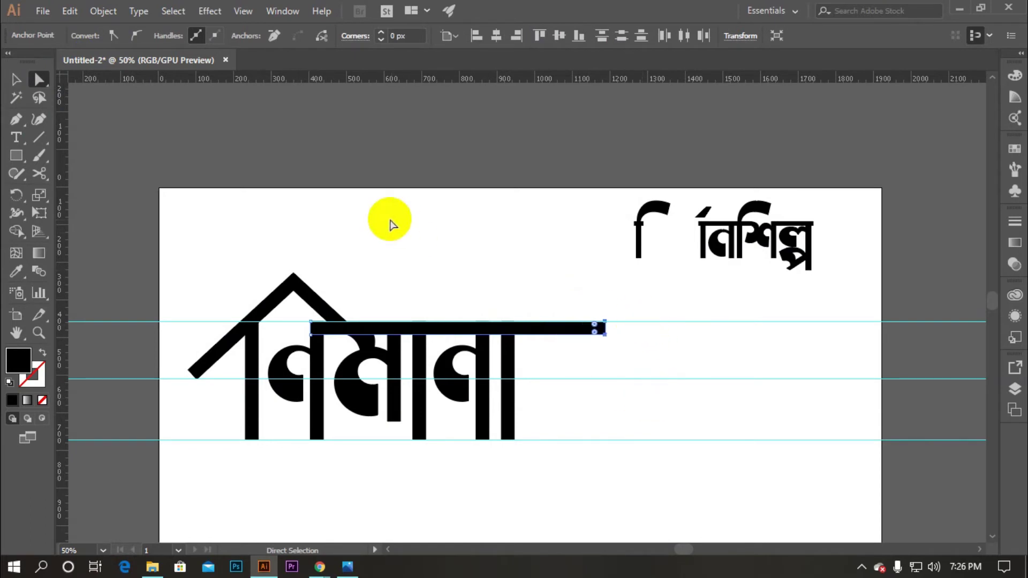
left_click(162, 154)
left_click(16, 77)
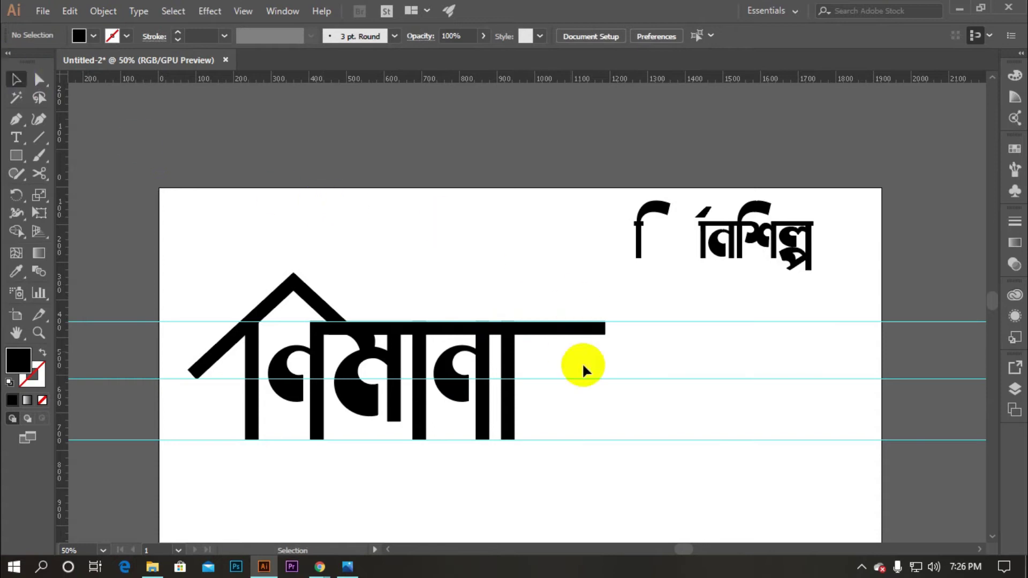
Duplicate the newest stem and place the copy near the headline's end, leaving room for the "শ" body between the stems
scroll(652, 380, "up", 1)
scroll(532, 315, "down", 1)
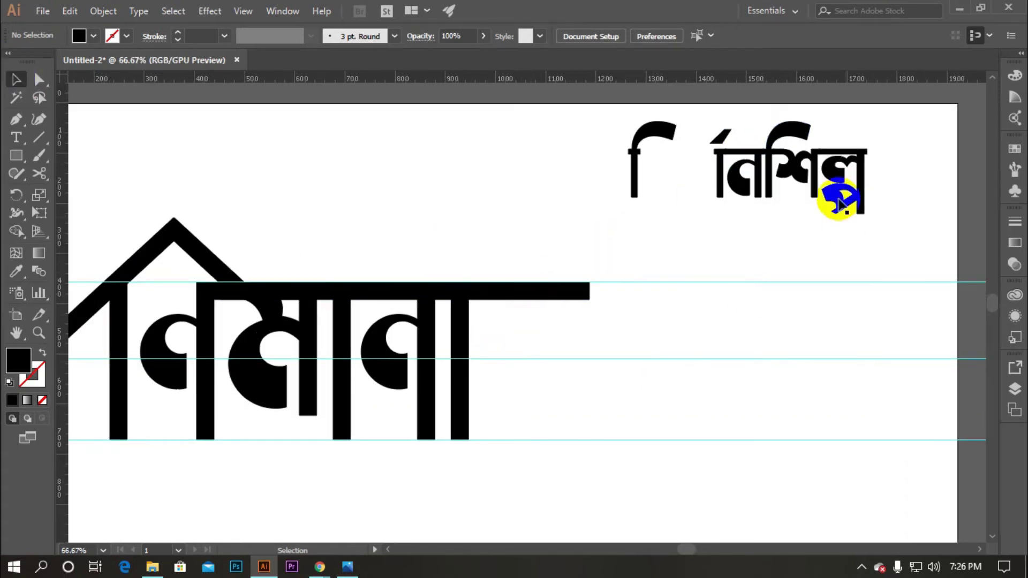
left_click(466, 350)
left_click_drag(467, 351, 555, 347)
left_click(535, 230)
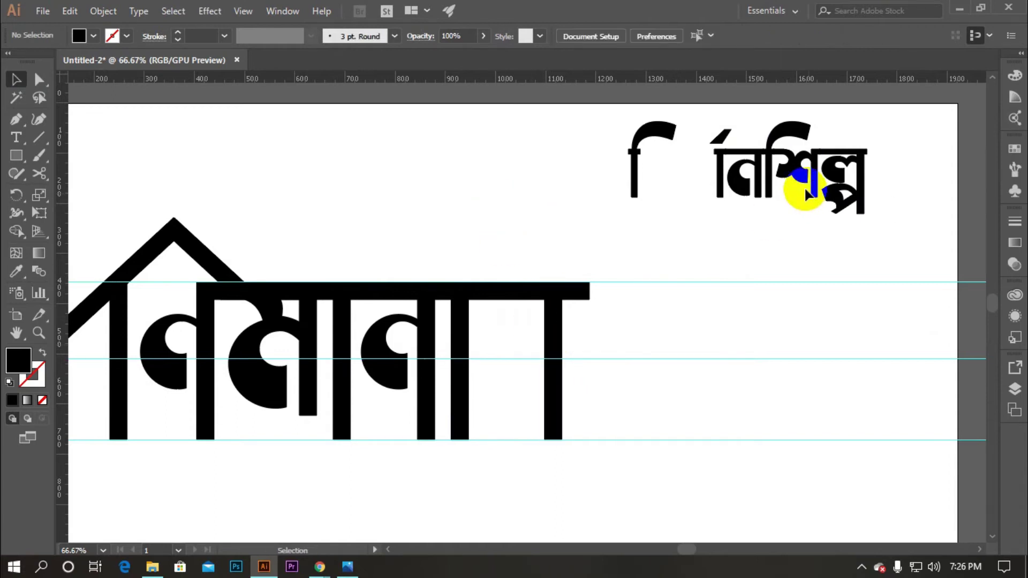
Move the "শ" out of the reference text onto the empty area above the lettering
left_click_drag(796, 171, 415, 193)
left_click(454, 170)
scroll(423, 176, "up", 4)
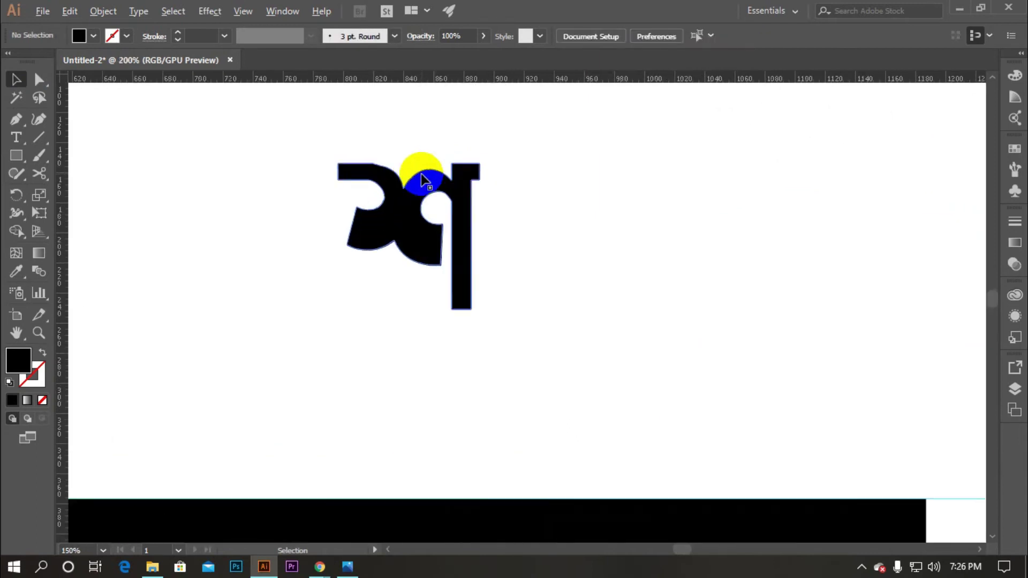
scroll(466, 195, "up", 1)
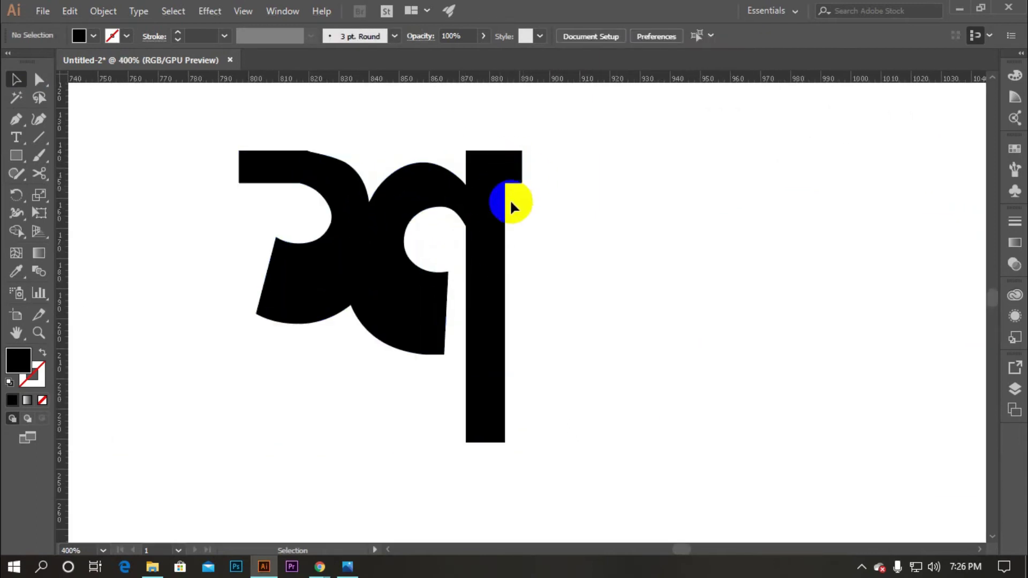
Cut the stem off the "শ" using a vertical line along the stem's inner edge and the Shape Builder
left_click(35, 137)
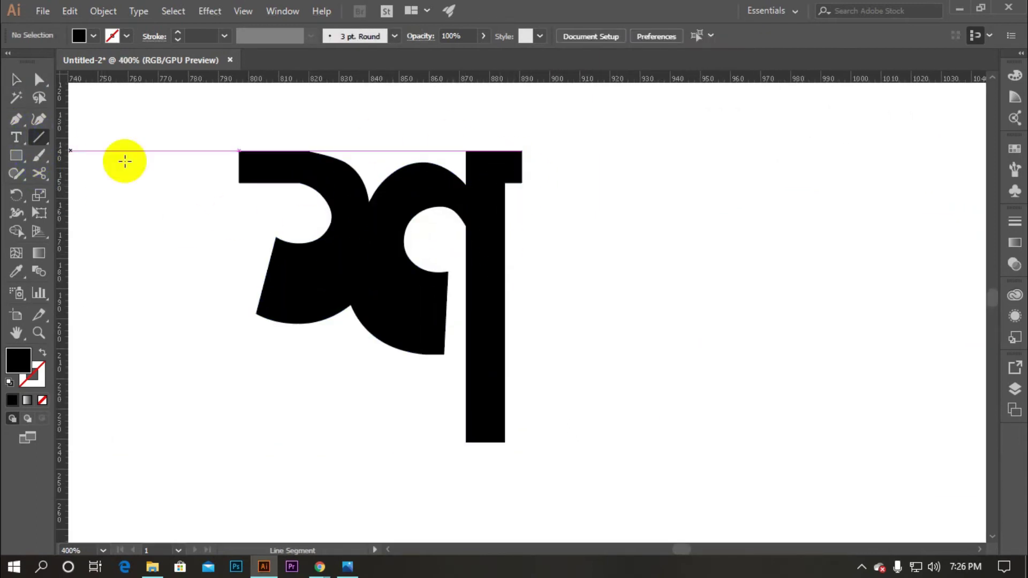
scroll(311, 225, "up", 1)
left_click_drag(542, 110, 534, 320)
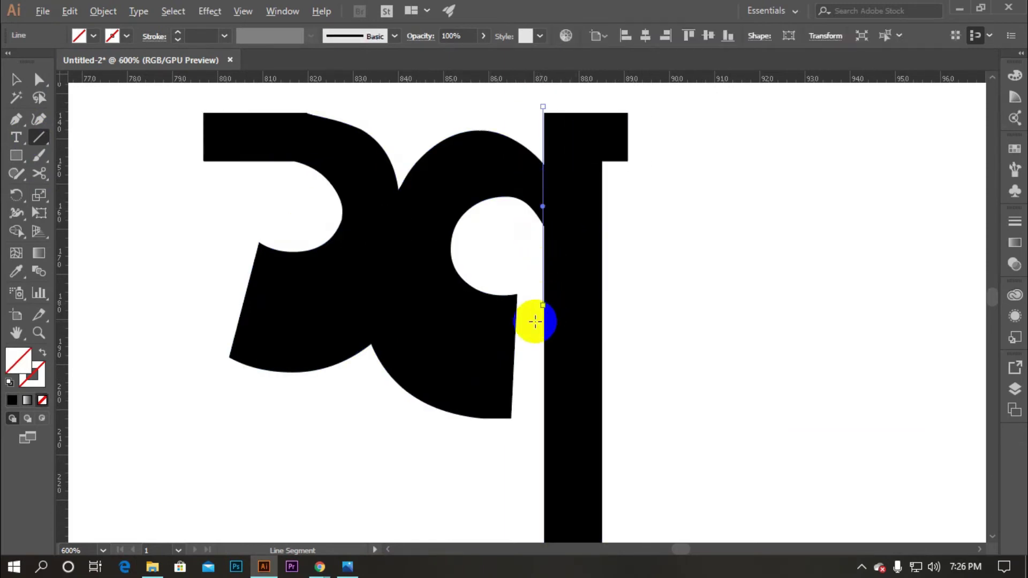
scroll(536, 318, "down", 2)
left_click(16, 79)
left_click_drag(670, 468, 286, 125)
left_click(16, 232)
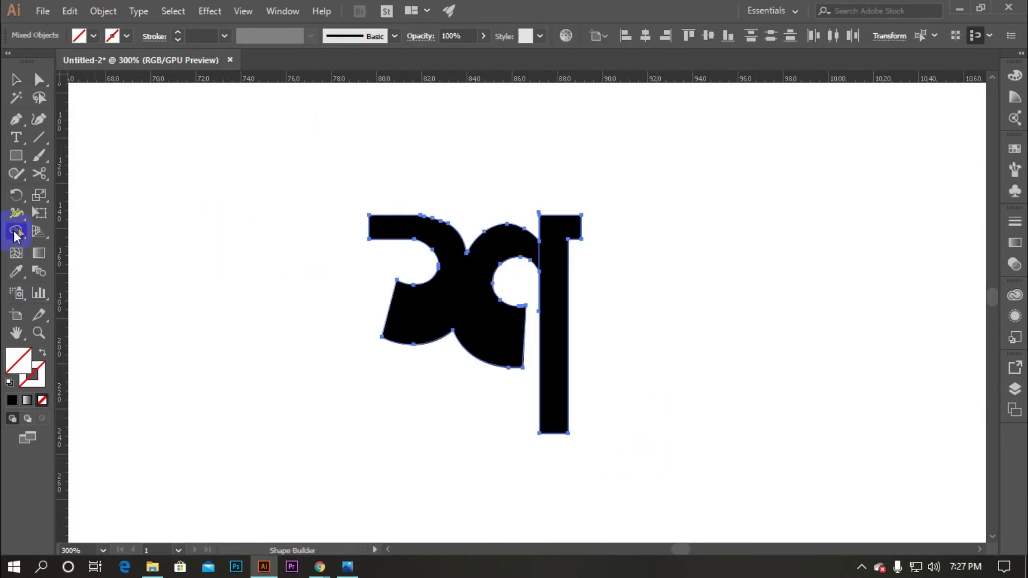
scroll(542, 254, "up", 1)
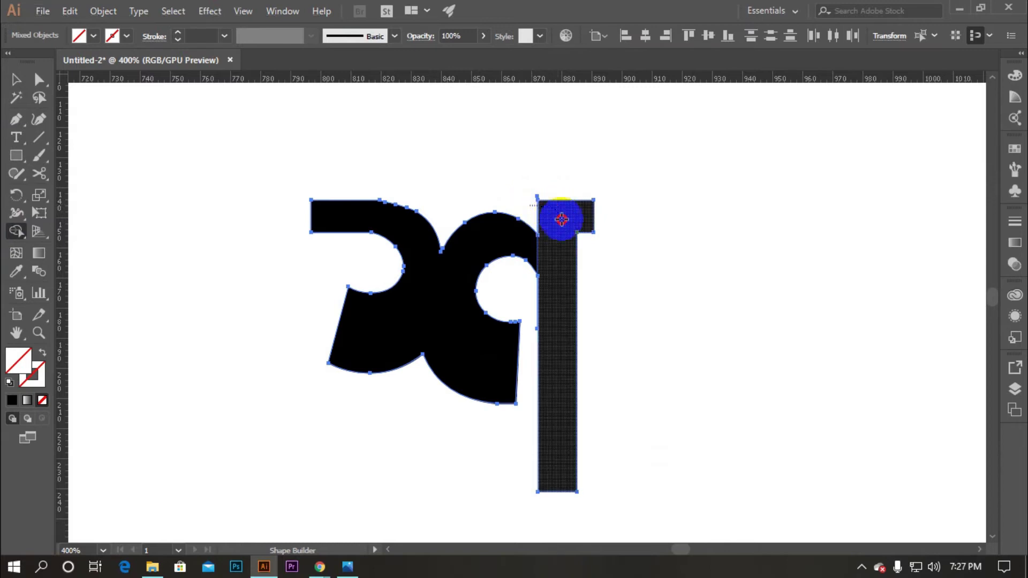
left_click(531, 333, "alt")
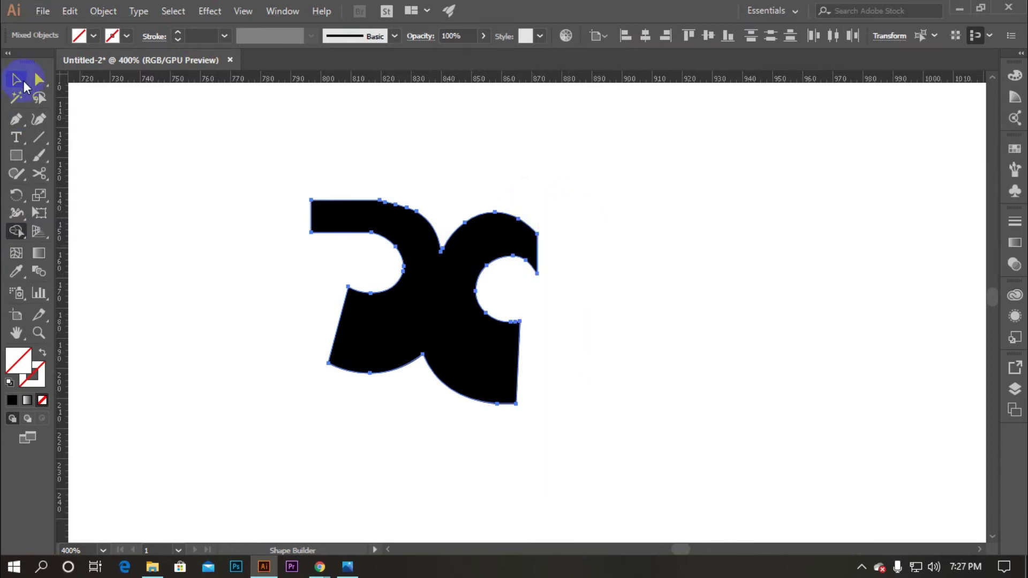
left_click(24, 83)
left_click(141, 255)
Enlarge the stemless "শ" body and place it beneath the headline between the last two stems
scroll(278, 332, "down", 4)
scroll(459, 345, "down", 3)
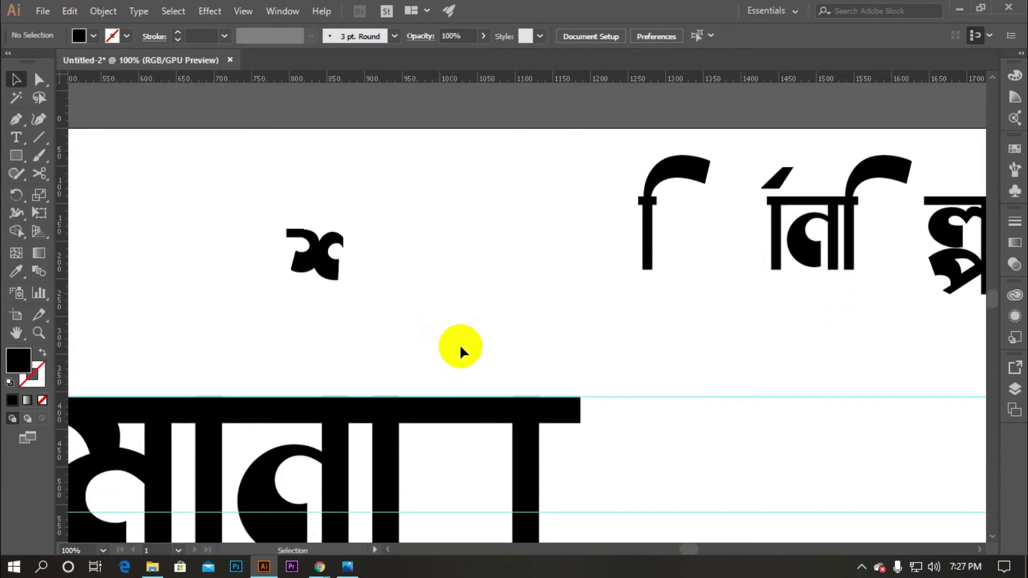
scroll(459, 345, "down", 4)
left_click_drag(319, 142, 422, 220)
left_click_drag(447, 177, 489, 144)
left_click(493, 192)
left_click_drag(438, 247, 459, 359)
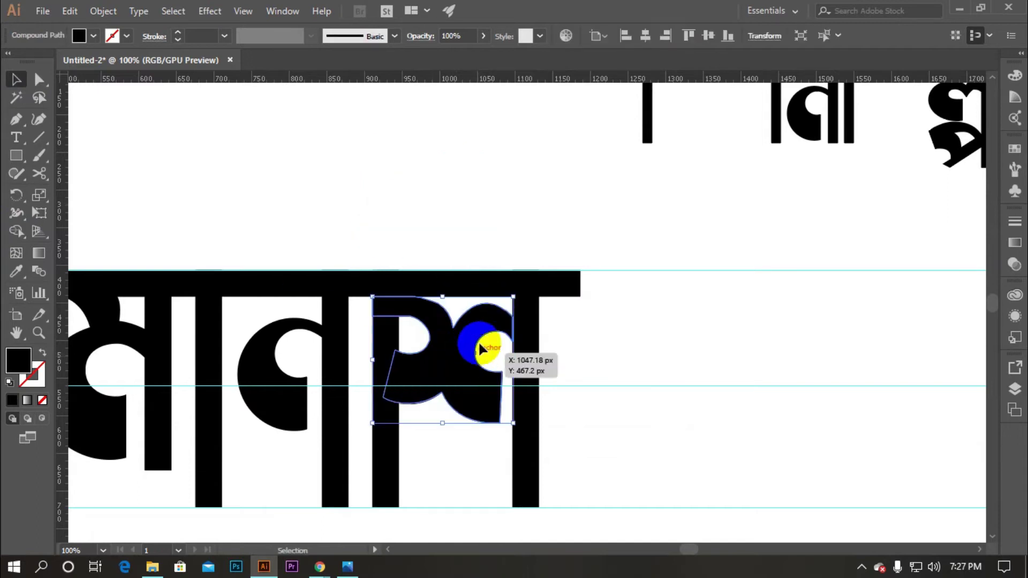
Shrink the "শ" body to fit between the last two stems and join its edge to the final stem
left_click_drag(512, 297, 498, 310)
left_click(638, 323)
left_click_drag(443, 350, 466, 351)
left_click(545, 358)
scroll(503, 342, "up", 2)
left_click(503, 324)
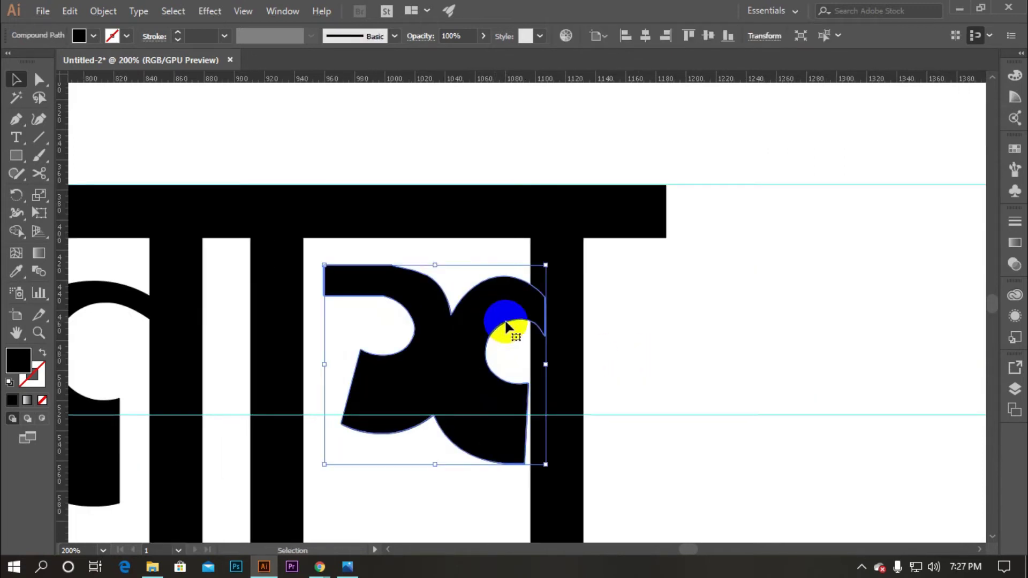
key("Left")
key("Left")
key("Left")
key("Left")
key("Left")
key("Left")
key("Left")
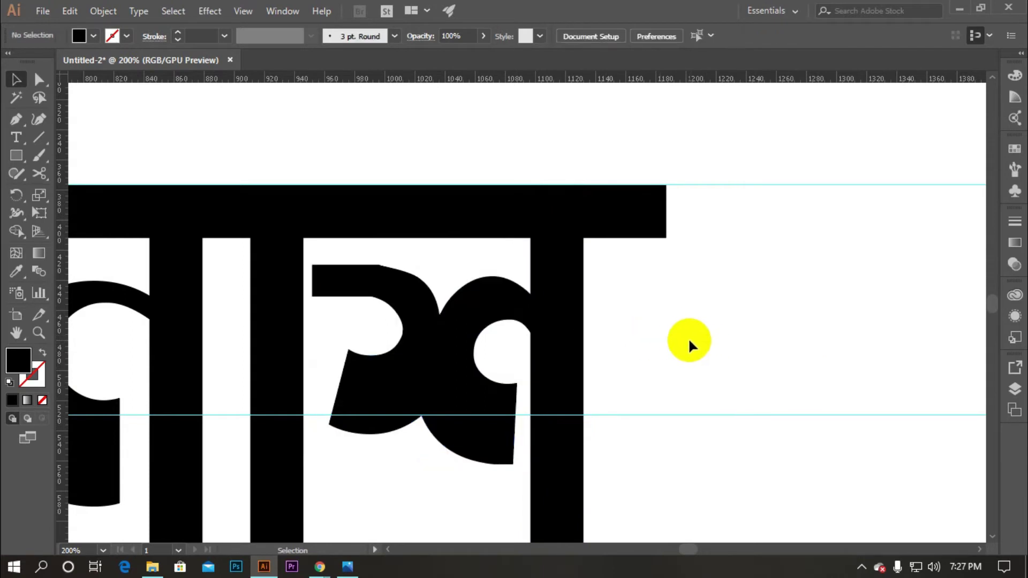
Nudge the "শ" body down slightly between its stems to widen the gap below the headline
scroll(689, 337, "down", 3)
scroll(686, 326, "down", 1)
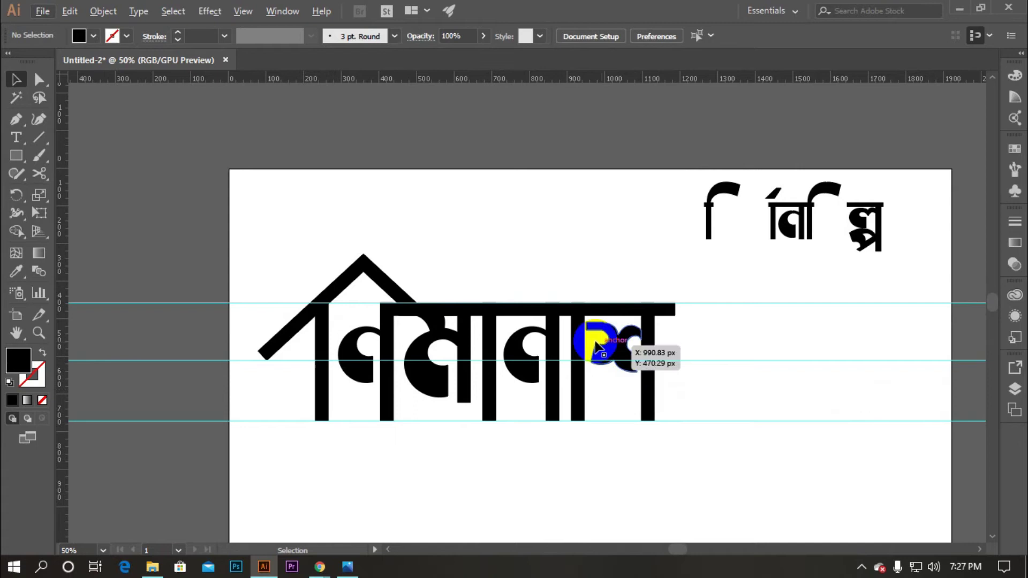
left_click(622, 345)
key("Down")
key("Down")
key("Down")
key("Down")
key("Down")
key("Down")
key("Down")
key("Down")
key("Down")
key("Down")
key("Down")
key("Down")
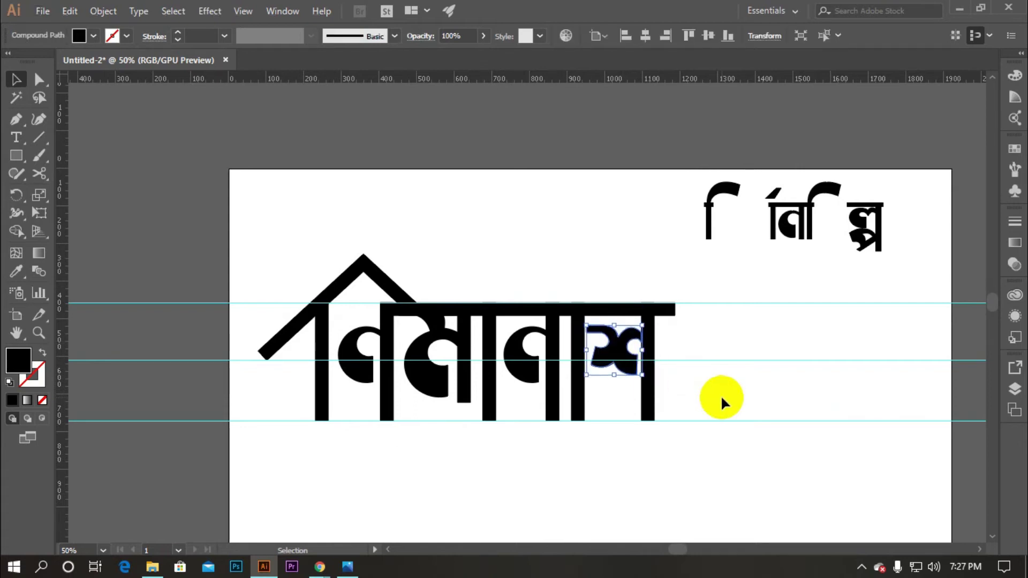
left_click(713, 334)
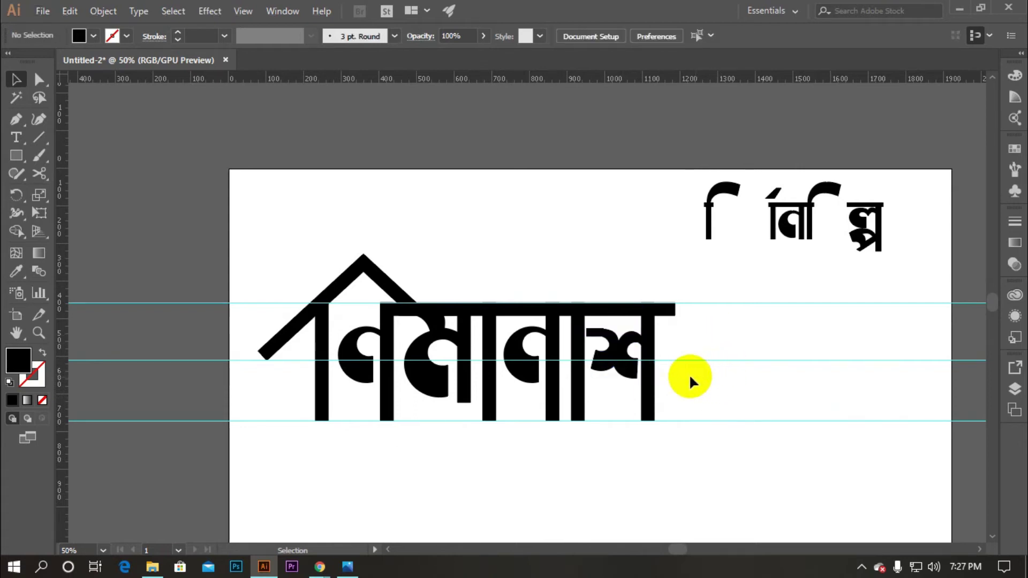
Move the "ল্প" from the reference text to just after the "শ" and enlarge it to span the headline and baseline guides
scroll(642, 378, "down", 1)
scroll(702, 360, "up", 1)
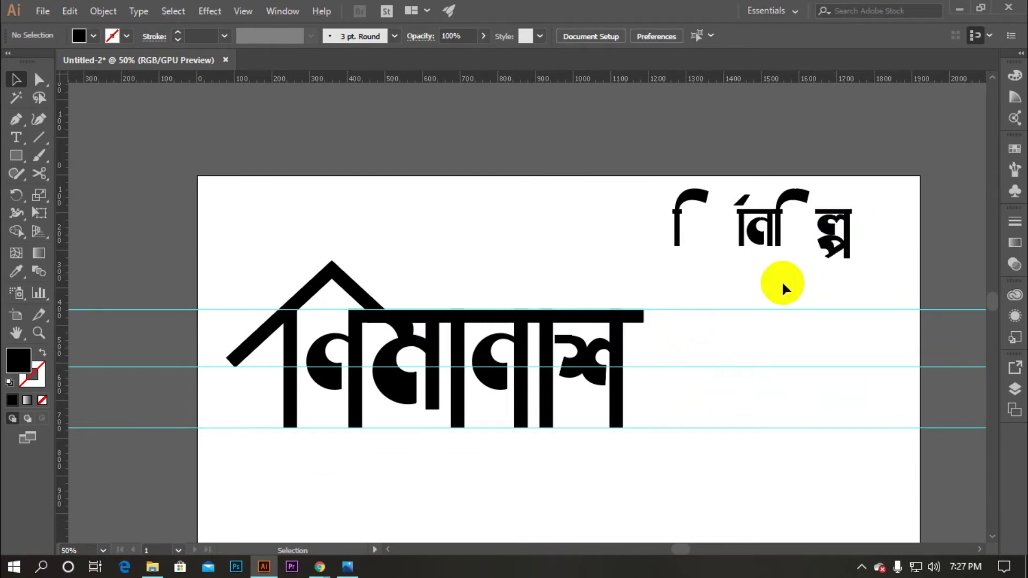
left_click_drag(837, 206, 742, 308)
left_click(733, 348)
scroll(733, 348, "up", 2)
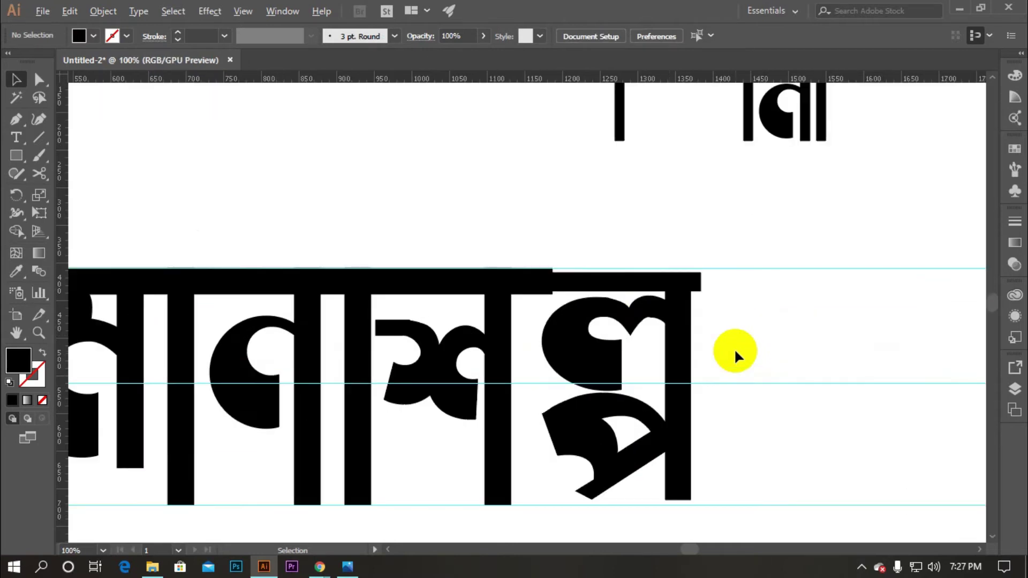
left_click_drag(599, 322, 628, 325)
left_click(826, 374)
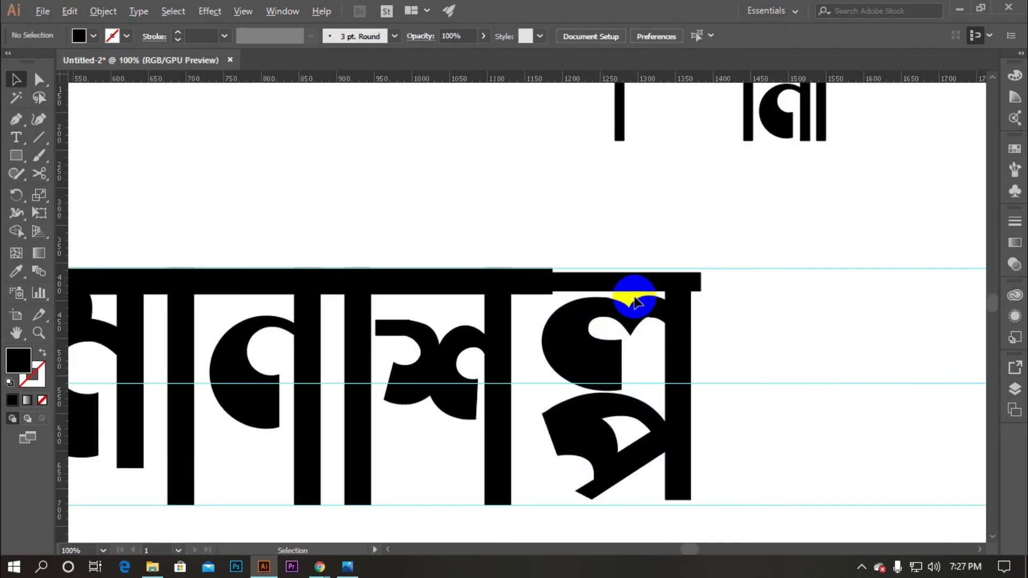
Adjust the "ল্প" so the lower edge of its top bar lines up with the headline's lower edge
scroll(635, 298, "up", 2)
mouse_move(599, 272)
left_mouse_down()
mouse_move(617, 278)
mouse_move(605, 279)
left_mouse_up()
scroll(585, 258, "up", 2)
left_click(318, 341)
scroll(320, 342, "down", 4)
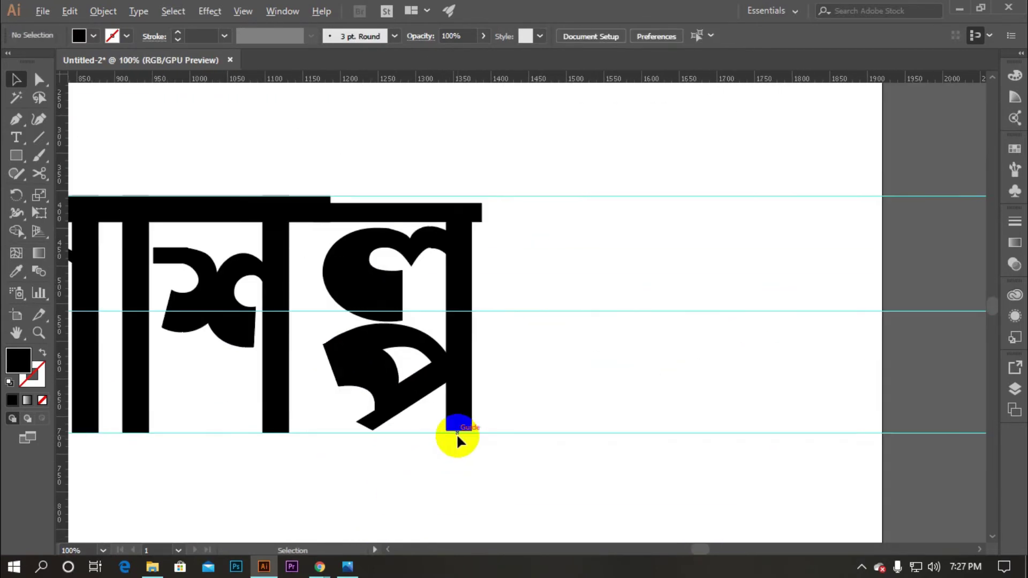
scroll(455, 412, "down", 2)
key("ctrl+z")
scroll(419, 340, "up", 3)
scroll(355, 395, "down", 3)
left_click(375, 379)
Raise the upper corners of the "ল্প" top bar to the headline guide so it matches the headline's thickness
scroll(376, 379, "up", 2)
left_click(27, 80)
scroll(344, 332, "up", 2)
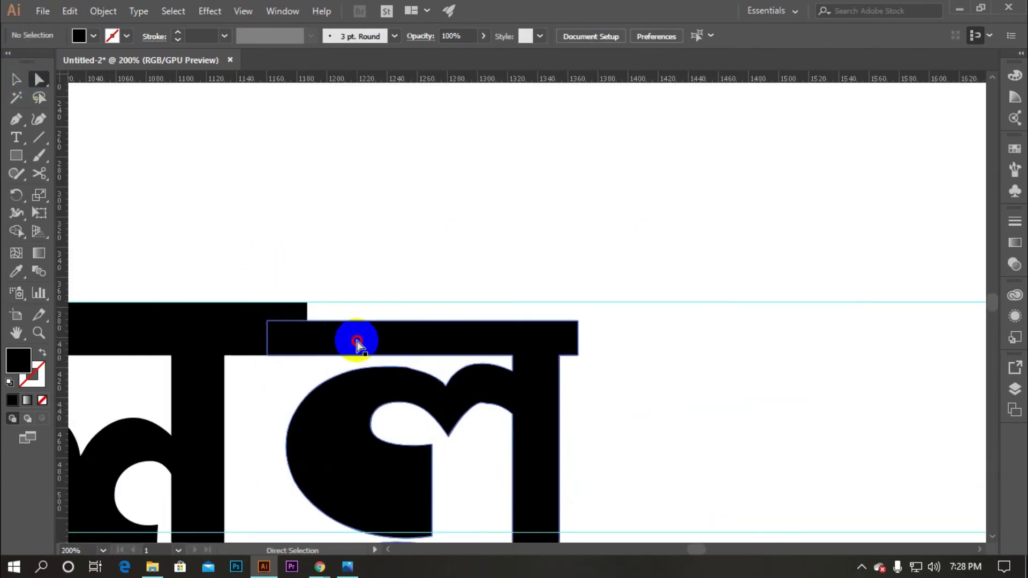
left_click(269, 325)
left_click_drag(267, 325, 268, 303)
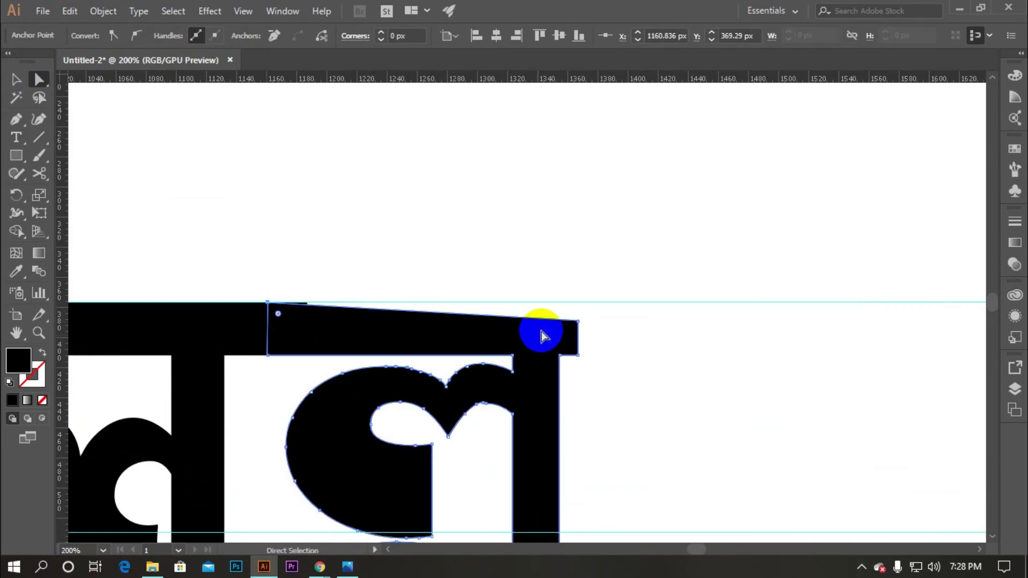
left_click_drag(576, 317, 576, 303)
left_click(16, 79)
left_click(395, 255)
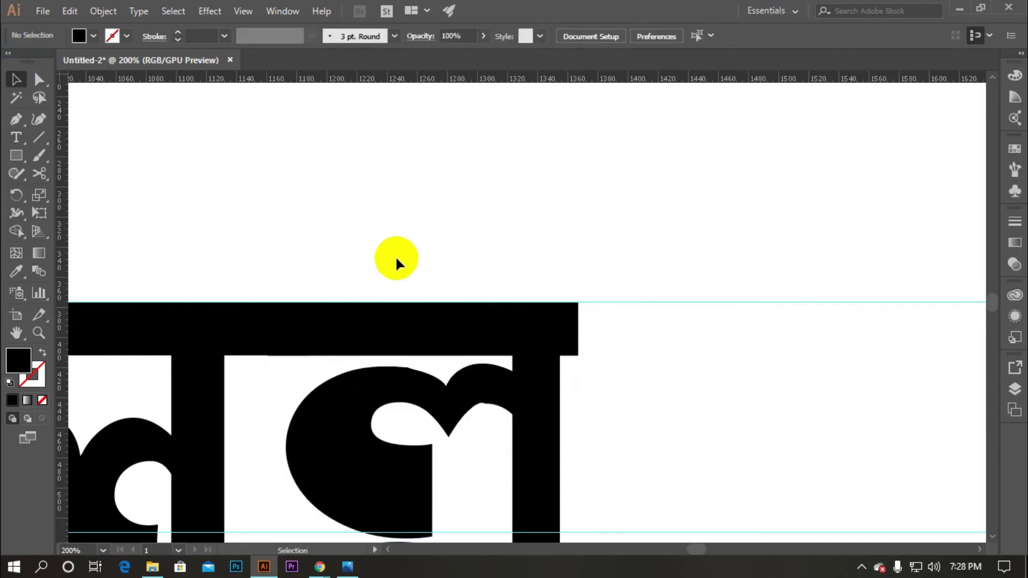
Extend the lower end of the "ল্প" stem down to the baseline guide
scroll(395, 255, "down", 4)
scroll(394, 400, "down", 1)
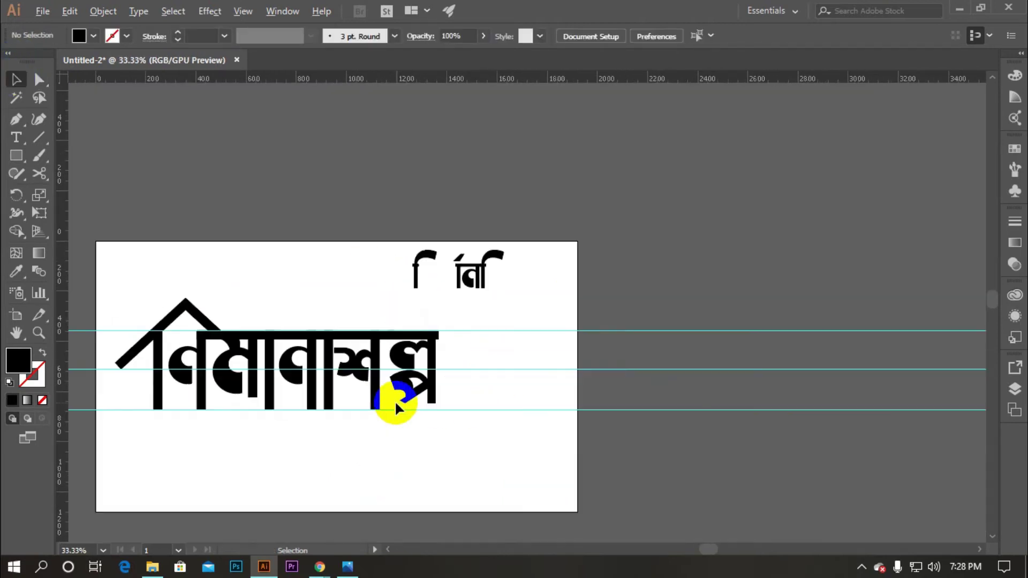
scroll(394, 400, "up", 2)
scroll(474, 405, "up", 2)
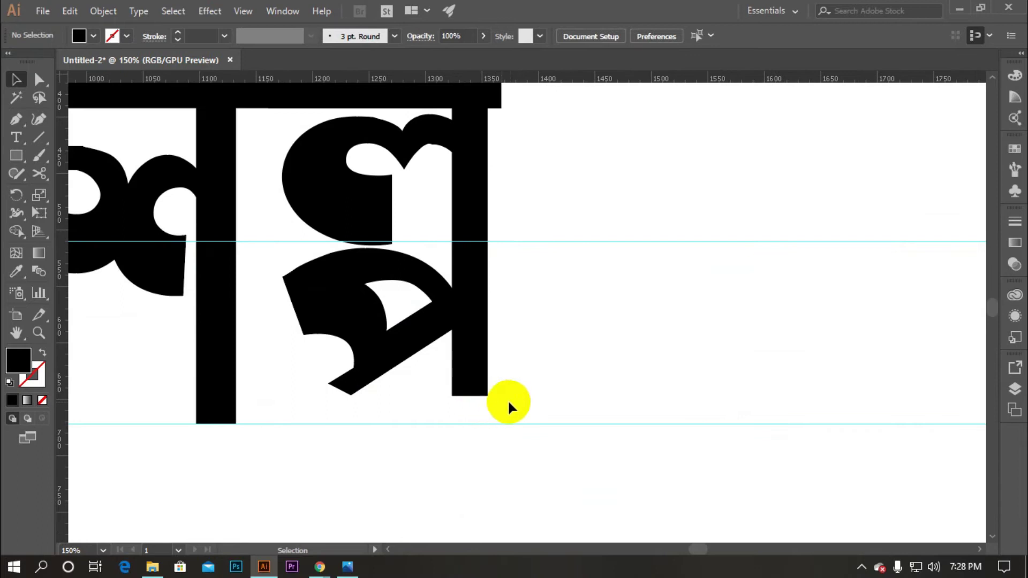
left_click(39, 79)
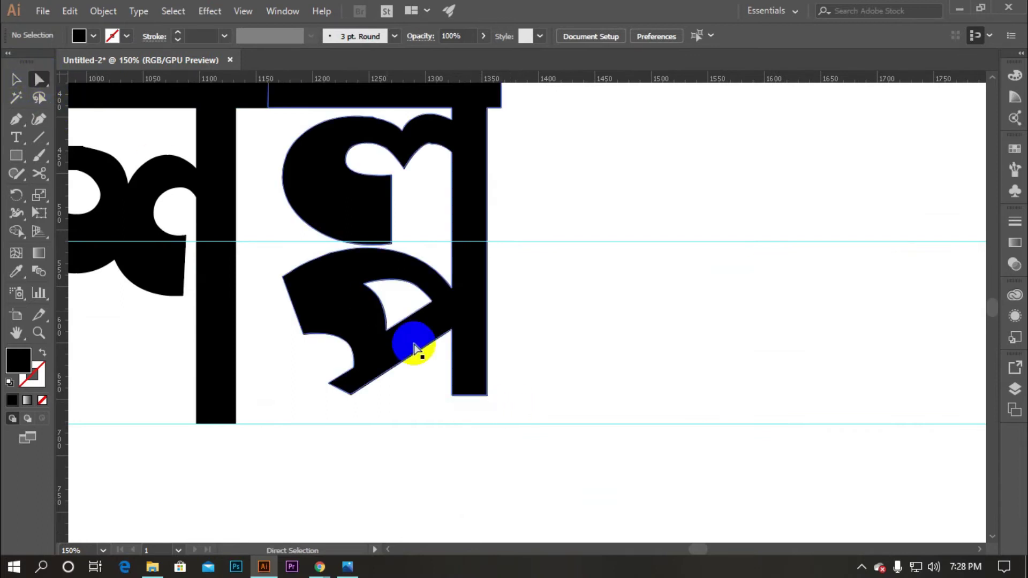
left_click_drag(436, 388, 494, 431)
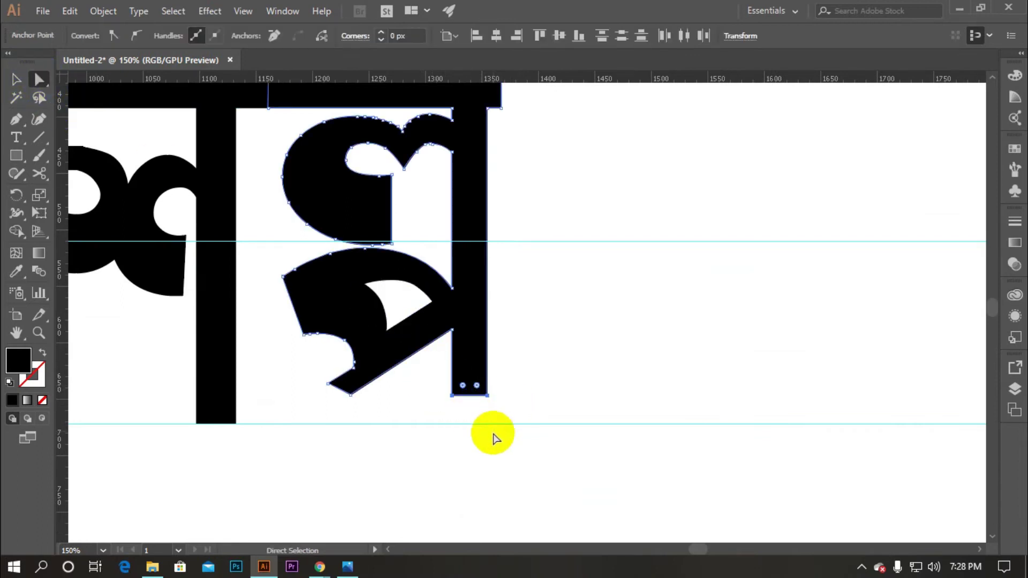
key("Down")
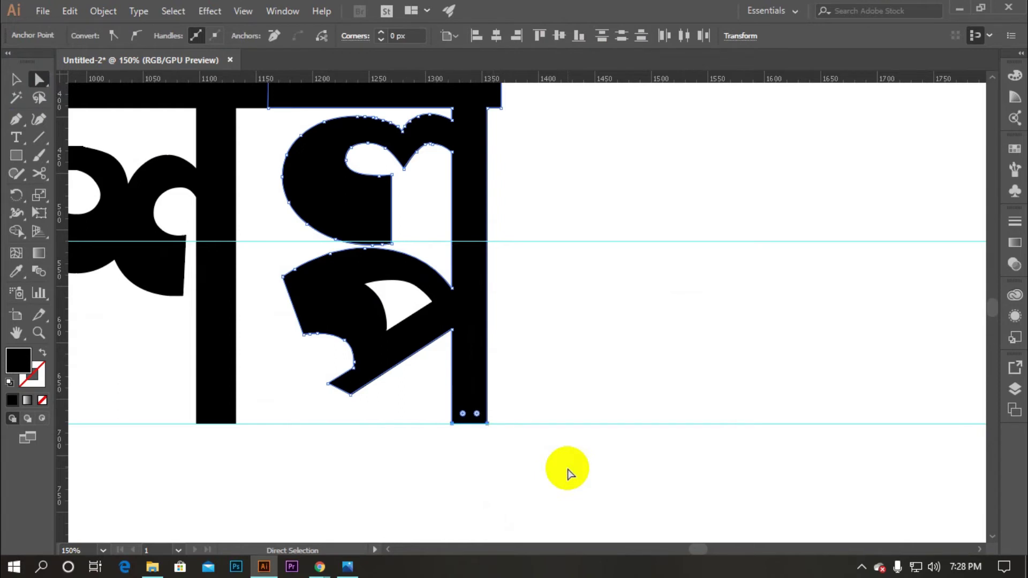
left_click(16, 79)
left_click(547, 325)
Duplicate the first vertical stem into the empty space after "ল্প"
scroll(547, 326, "down", 4)
scroll(550, 308, "up", 1)
scroll(550, 303, "down", 1)
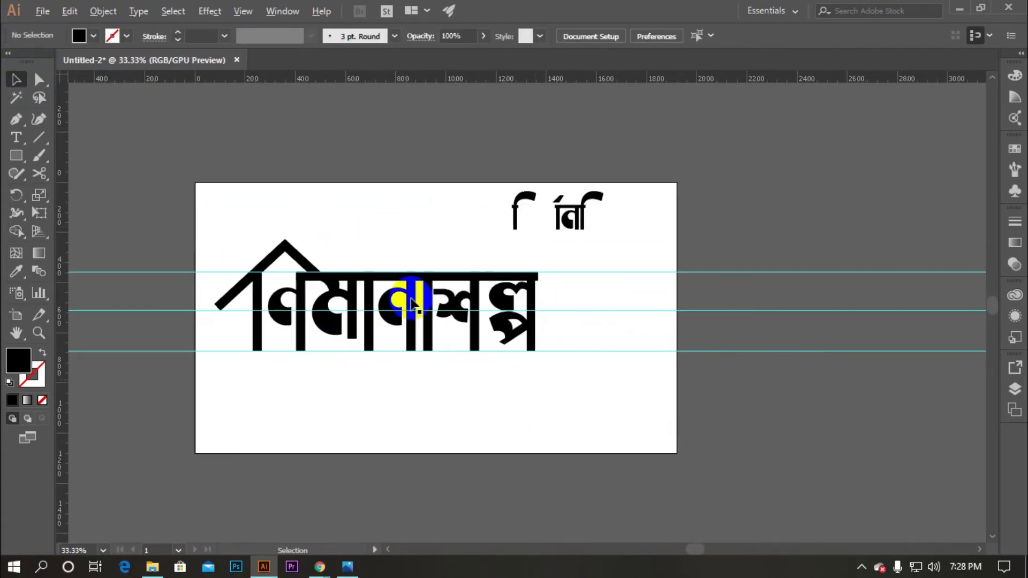
scroll(322, 281, "up", 1)
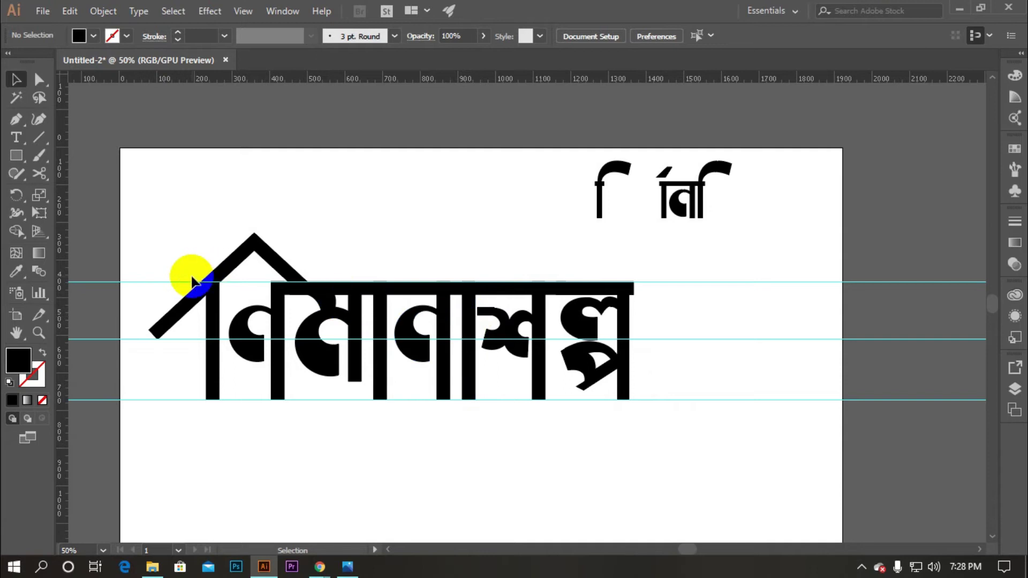
left_click(196, 293)
left_click(485, 143)
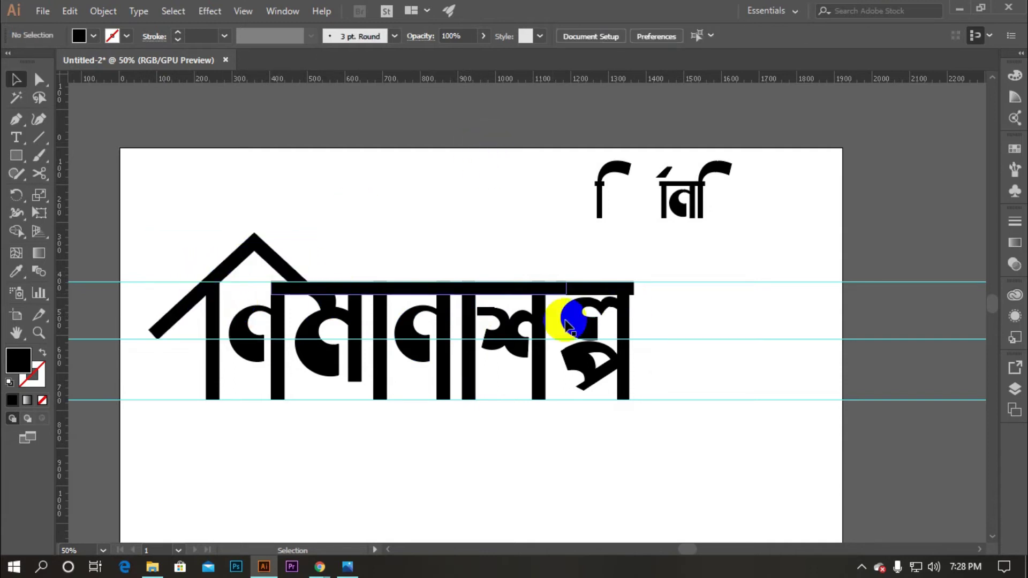
left_click(212, 356)
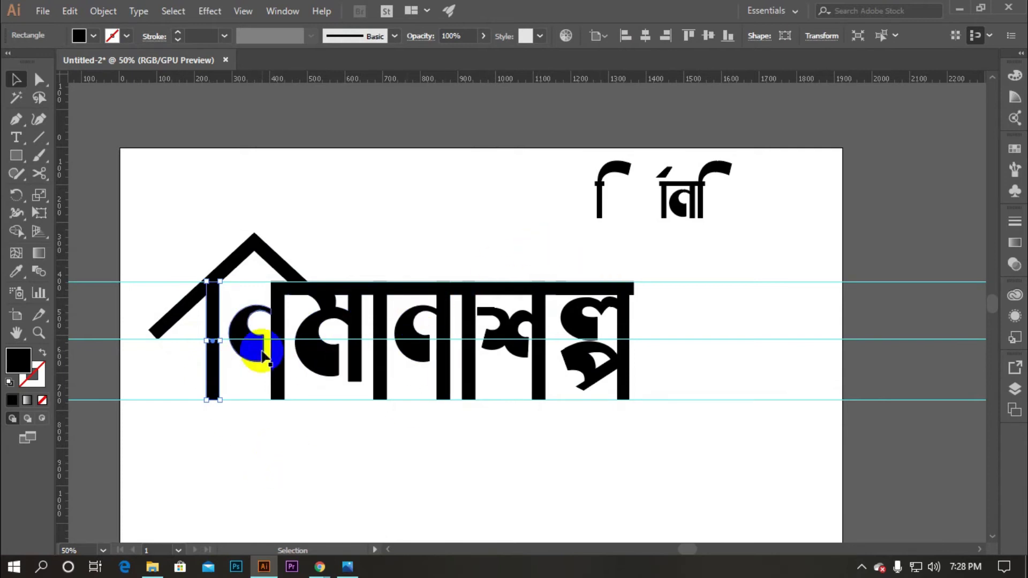
left_click_drag(221, 370, 701, 344)
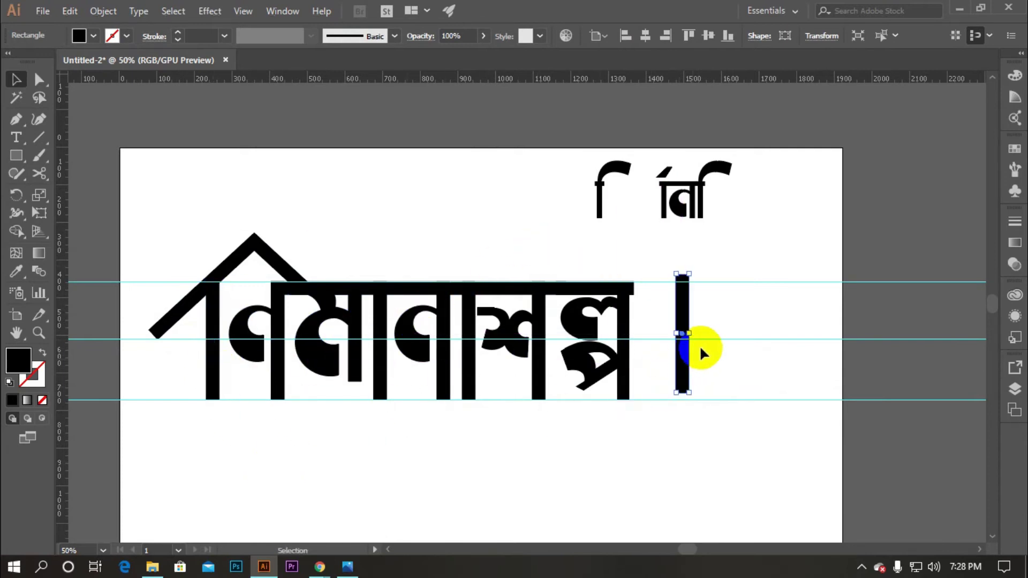
Rotate the copied bar to a diagonal and place it rising from the headline above the stem before "শ"
scroll(701, 345, "up", 2)
left_click_drag(662, 203, 737, 310)
left_click(689, 381)
scroll(662, 377, "down", 1)
left_click_drag(653, 375, 349, 252)
scroll(379, 248, "up", 1)
scroll(309, 217, "down", 2)
scroll(356, 250, "up", 1)
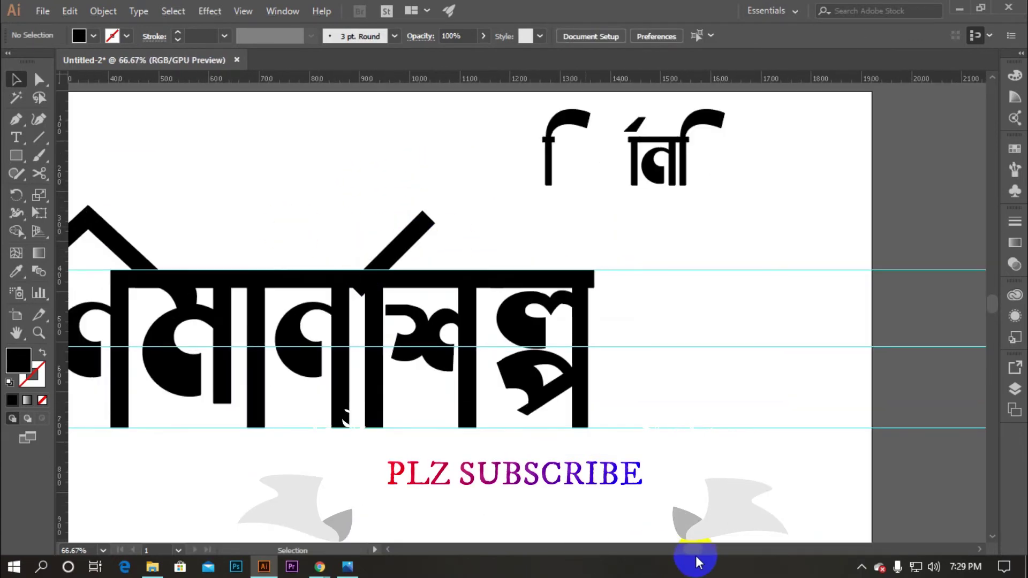
Shift the new diagonal bar slightly back toward the "ন" and up along the headline
left_click_drag(695, 550, 675, 550)
scroll(632, 252, "up", 2)
left_click(551, 248)
left_click(572, 286)
left_click_drag(485, 277, 473, 273)
left_click(624, 236)
left_click(557, 256)
scroll(563, 250, "down", 4)
scroll(588, 247, "up", 1)
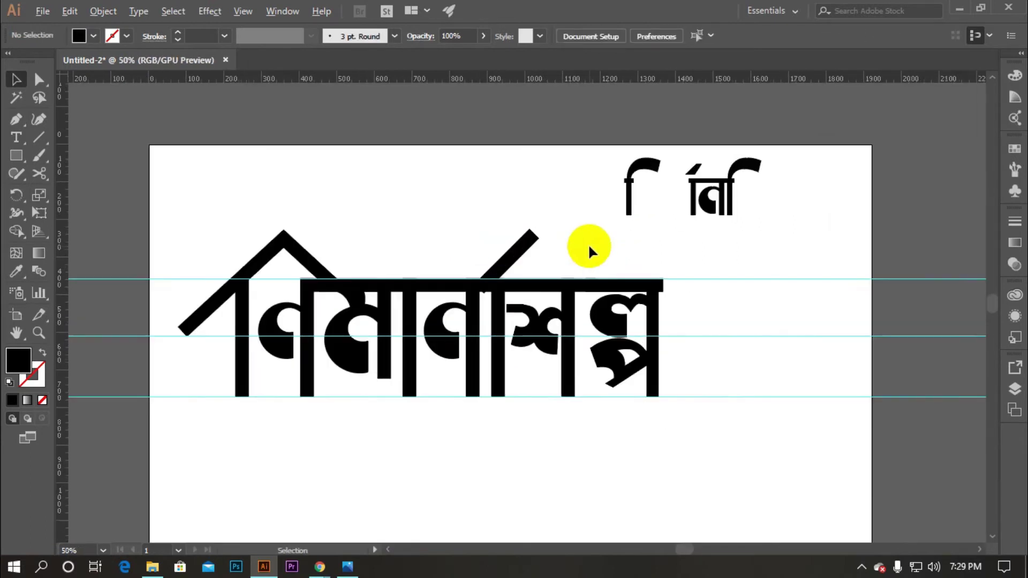
Duplicate the diagonal bar above the headline and reflect the copy across the vertical axis
scroll(587, 243, "up", 1)
left_click(506, 240)
left_click_drag(495, 255, 466, 200)
right_click(466, 197)
mouse_move(528, 416)
left_click(723, 465)
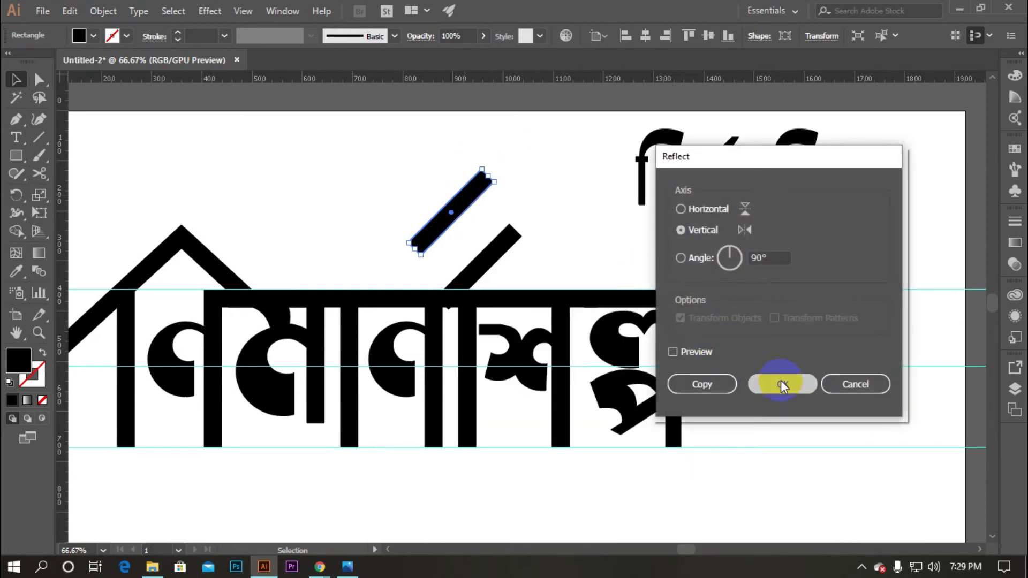
left_click(781, 383)
Move the mirrored bar against the first diagonal and fine-tune it so their tips form a clean roof peak above "শ"
left_click(485, 229)
left_click_drag(474, 224, 552, 279)
scroll(488, 233, "up", 4)
scroll(643, 249, "up", 1)
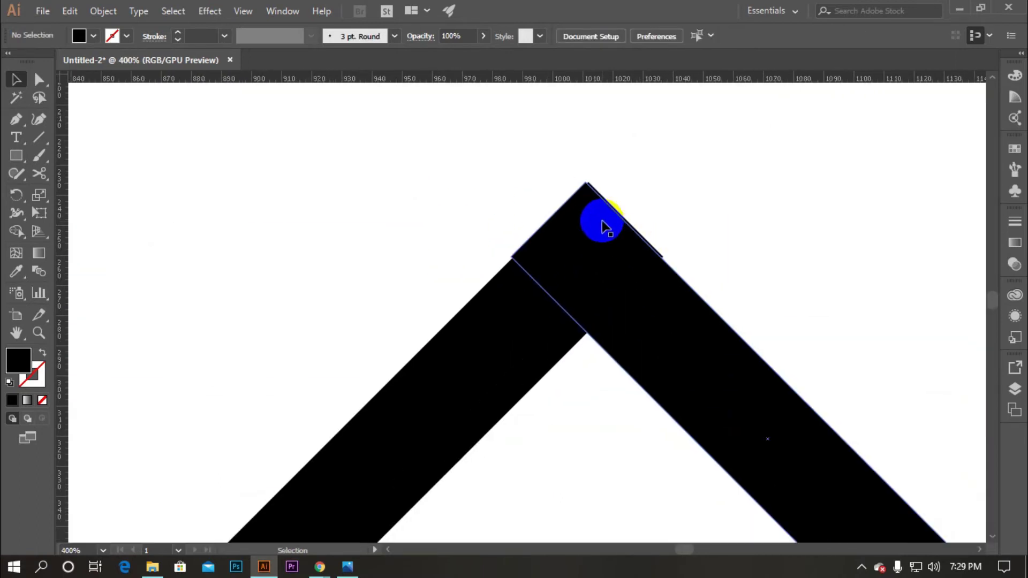
left_click_drag(606, 226, 607, 226)
scroll(623, 200, "up", 1)
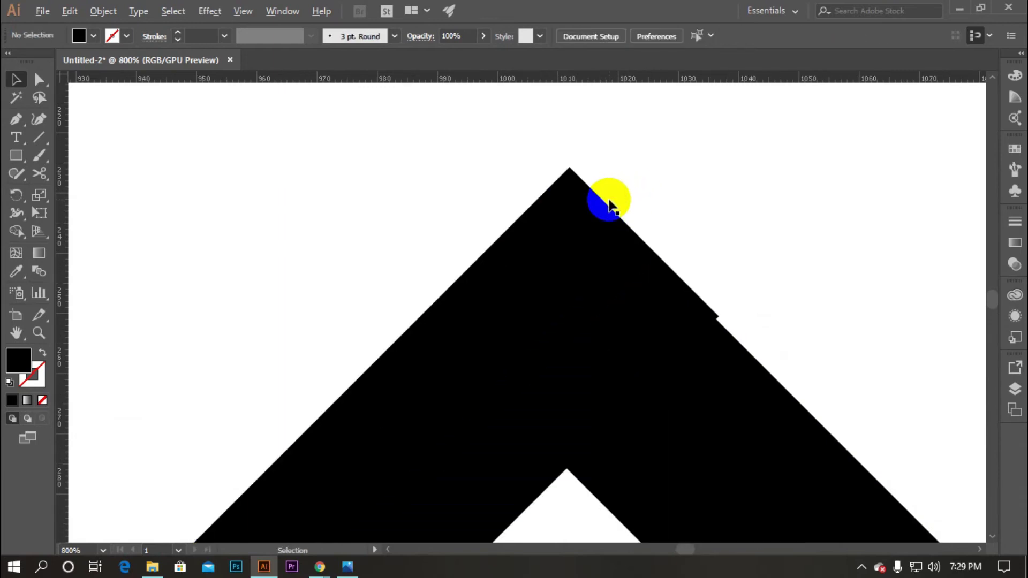
left_click_drag(659, 362, 658, 357)
left_click(772, 245)
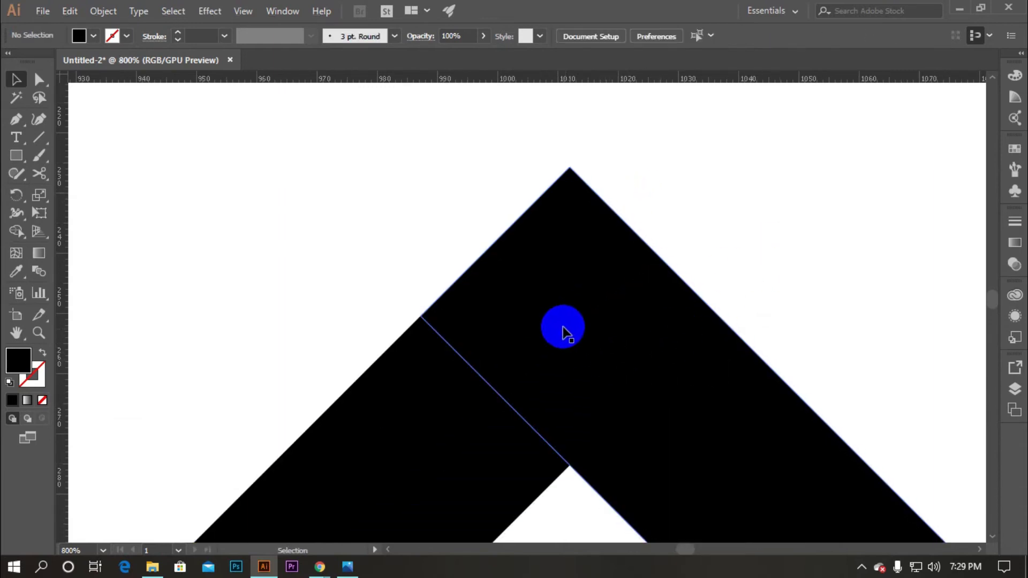
Draw a horizontal line across the descending roof bar just above the headline and select it with both roof bars
scroll(562, 332, "down", 5)
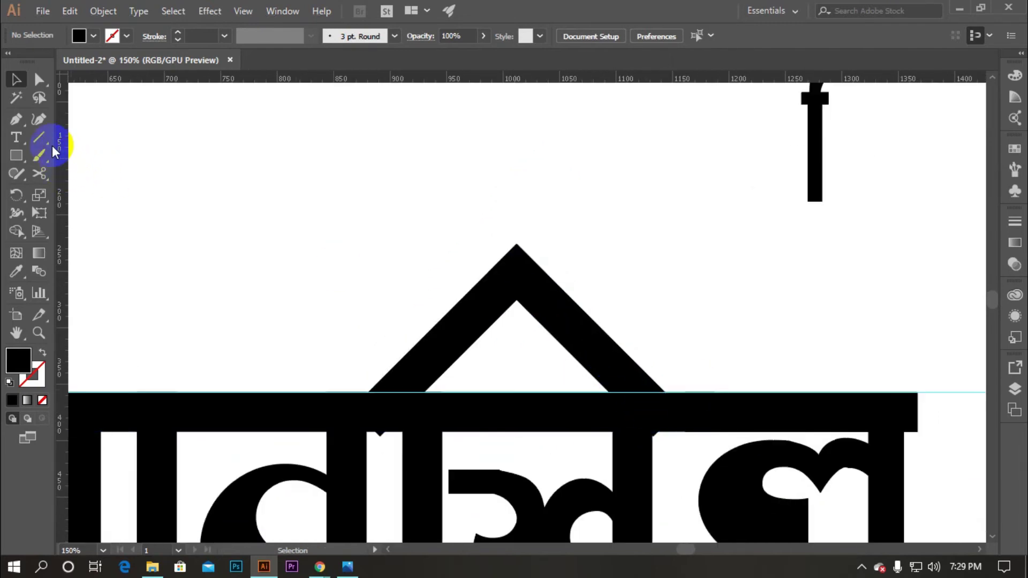
scroll(712, 306, "down", 1)
scroll(601, 352, "up", 1)
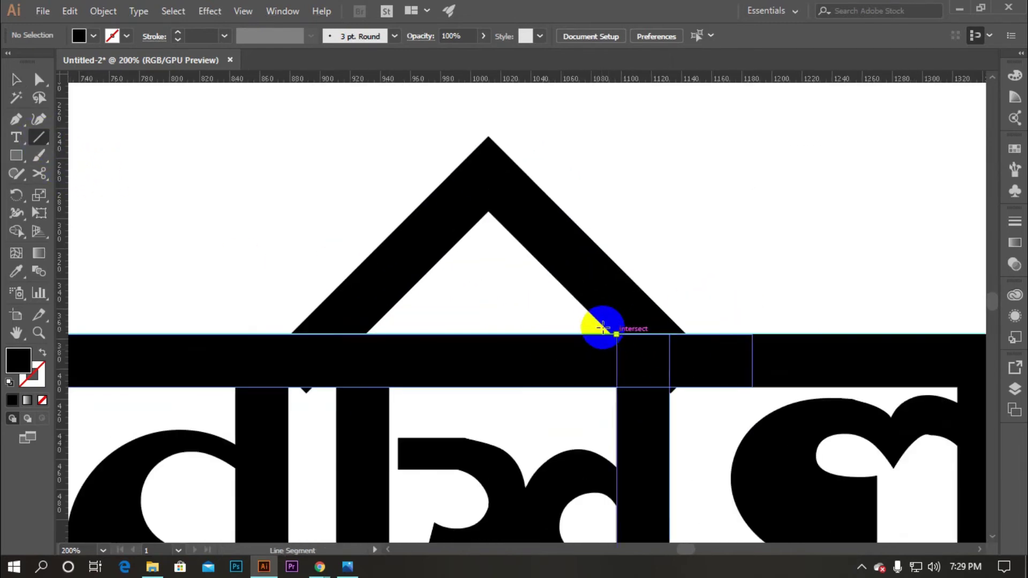
mouse_move(571, 319)
left_mouse_down()
mouse_move(619, 310)
mouse_move(706, 319)
left_mouse_up()
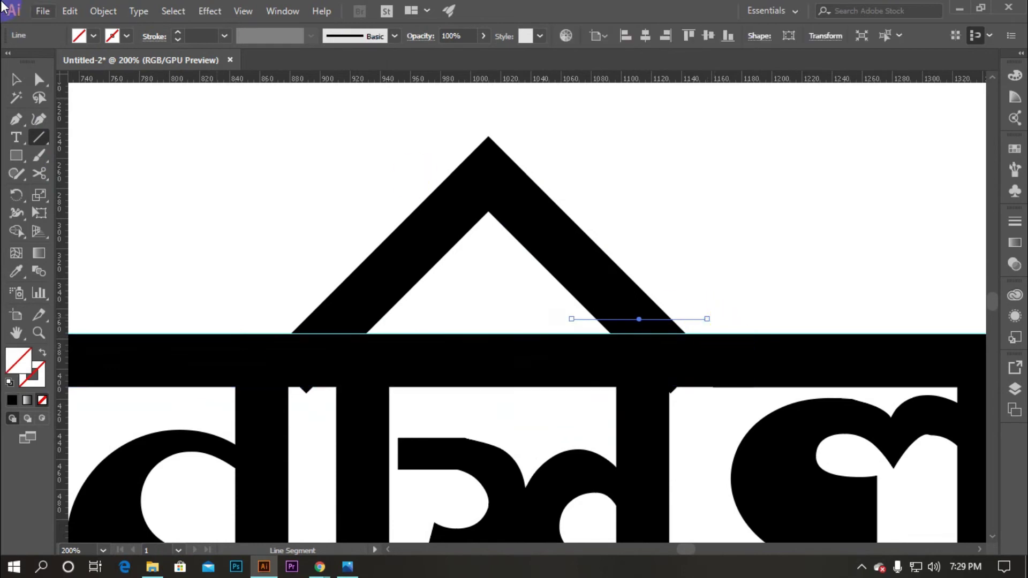
left_click(16, 80)
left_click_drag(418, 146, 692, 336)
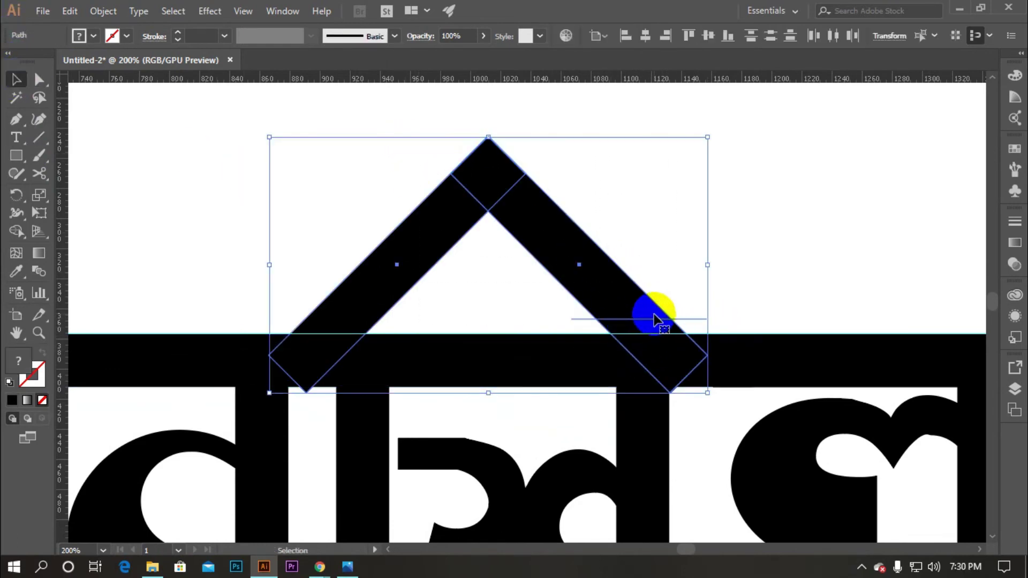
Remove the descending roof bar's end below the cutting line with Shape Builder
scroll(712, 358, "up", 2)
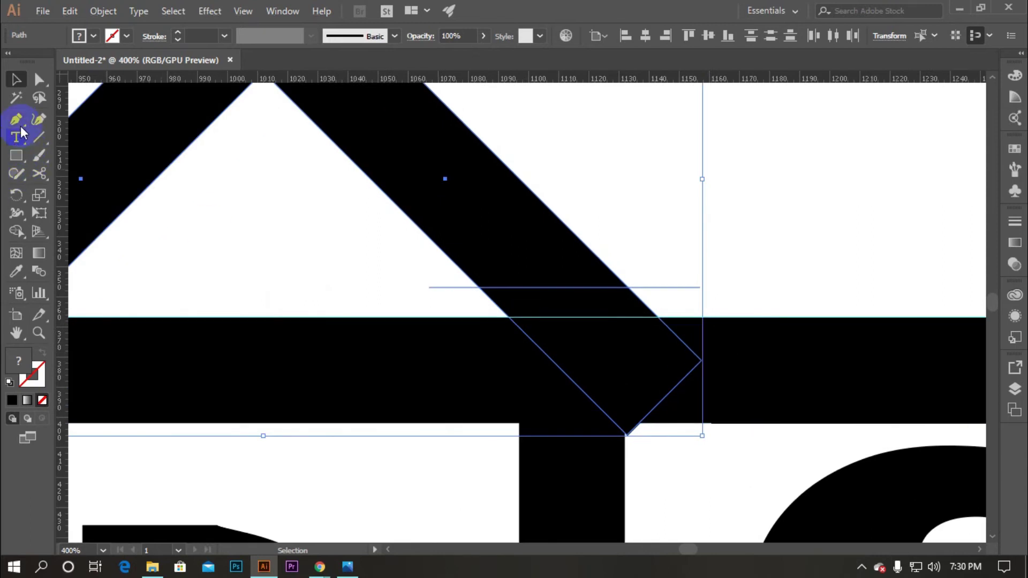
left_click(16, 234)
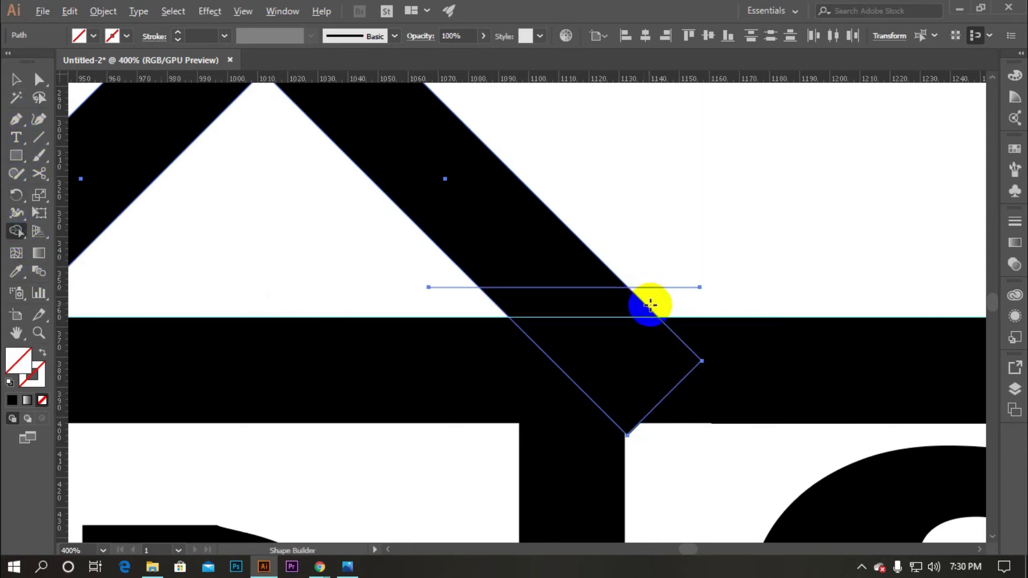
left_click(606, 303)
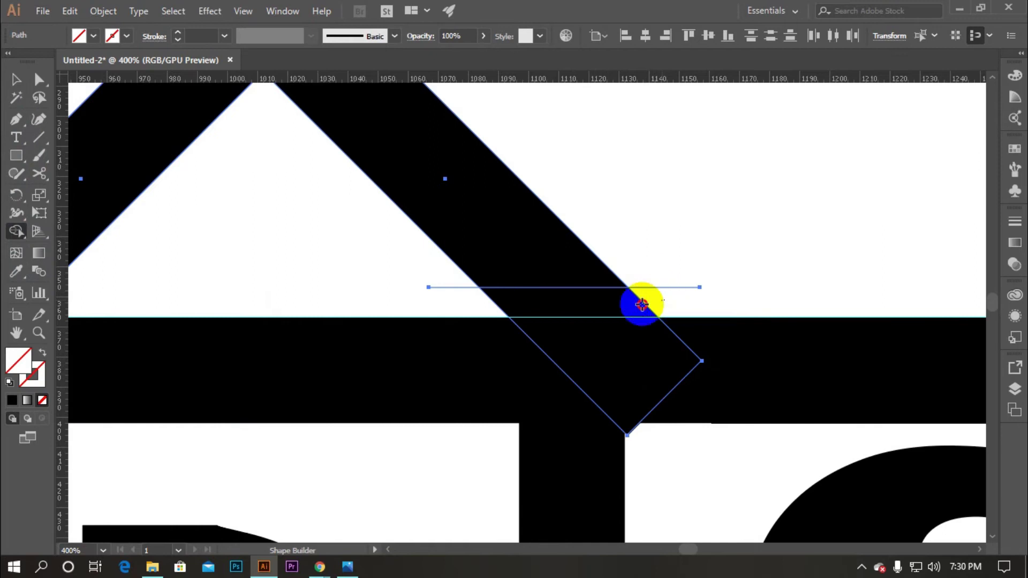
left_click(597, 320, "alt")
left_click(16, 80)
left_click(96, 132)
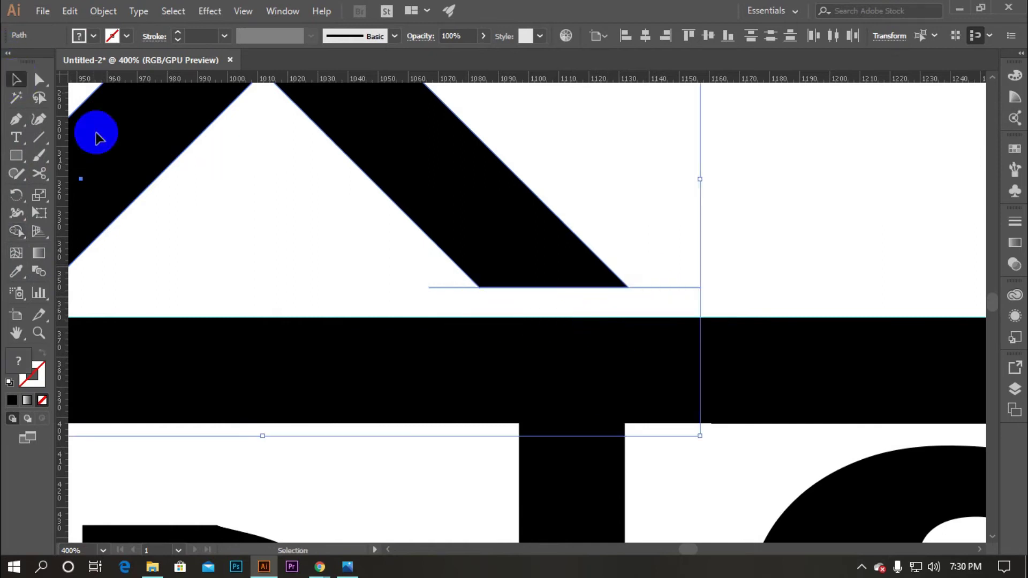
Delete the leftover piece of the cutting line beside the trimmed roof bar
left_click(325, 247)
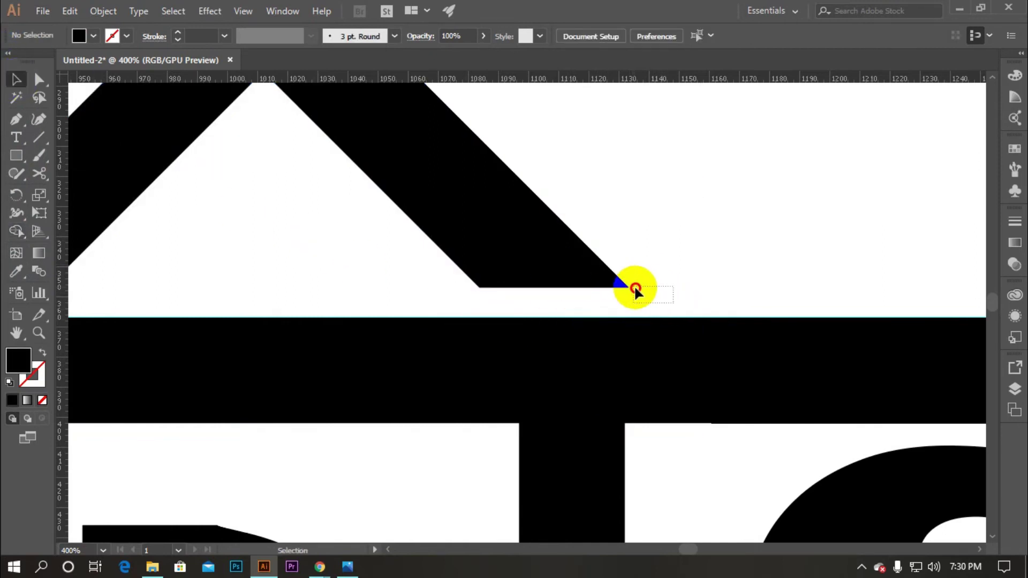
left_click_drag(634, 287, 641, 281)
key("Delete")
scroll(618, 266, "down", 4)
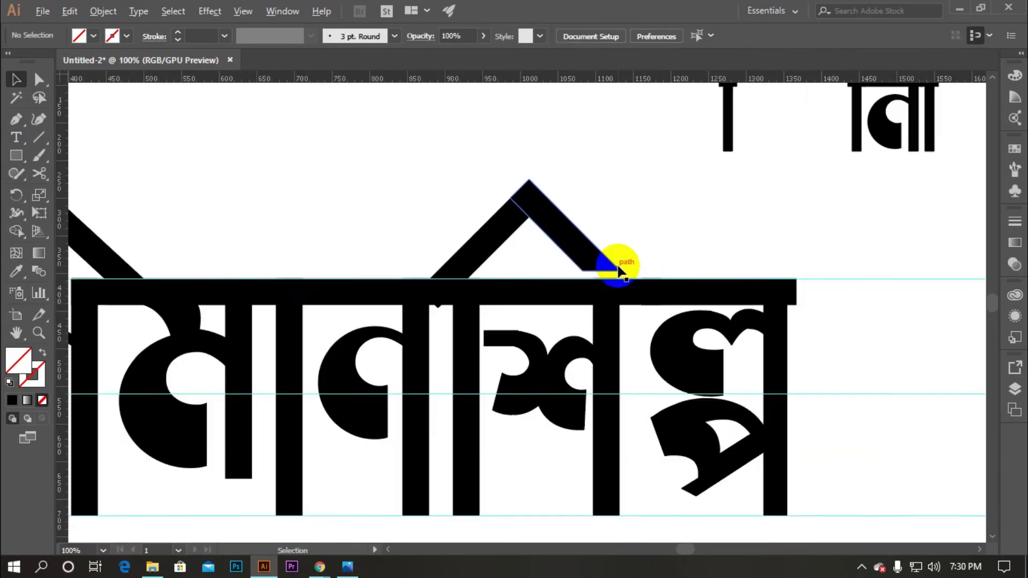
Draw another horizontal line slightly higher across the descending roof bar and trim off the part below it with Shape Builder
scroll(618, 270, "down", 3)
scroll(677, 251, "up", 6)
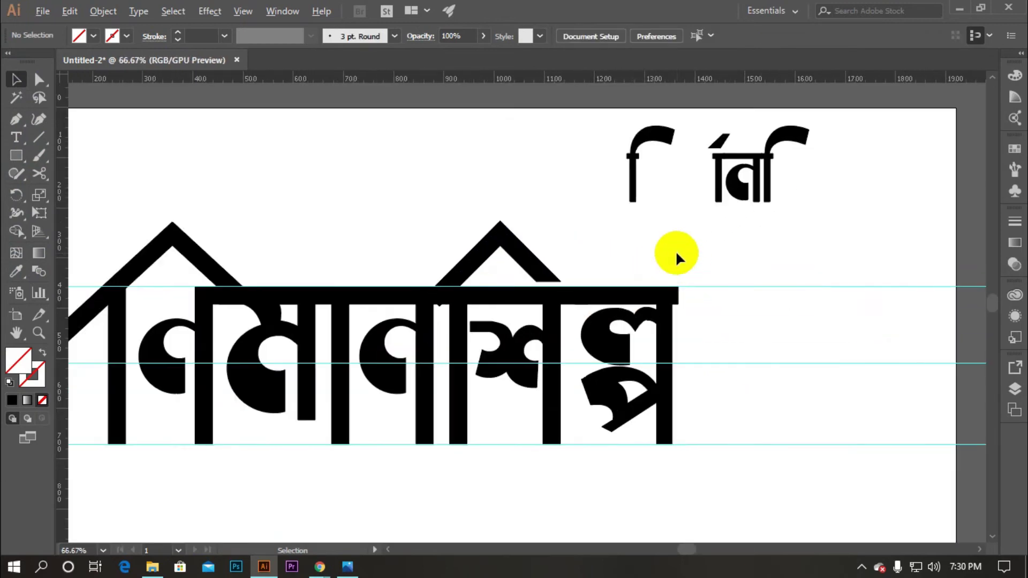
left_click(16, 157)
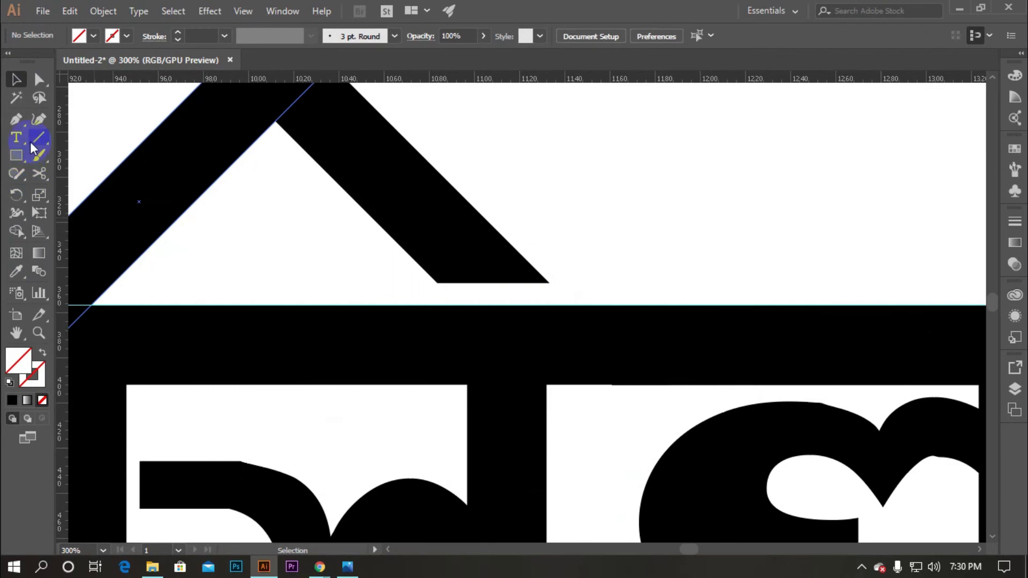
left_click(36, 142)
left_click_drag(403, 268, 567, 274)
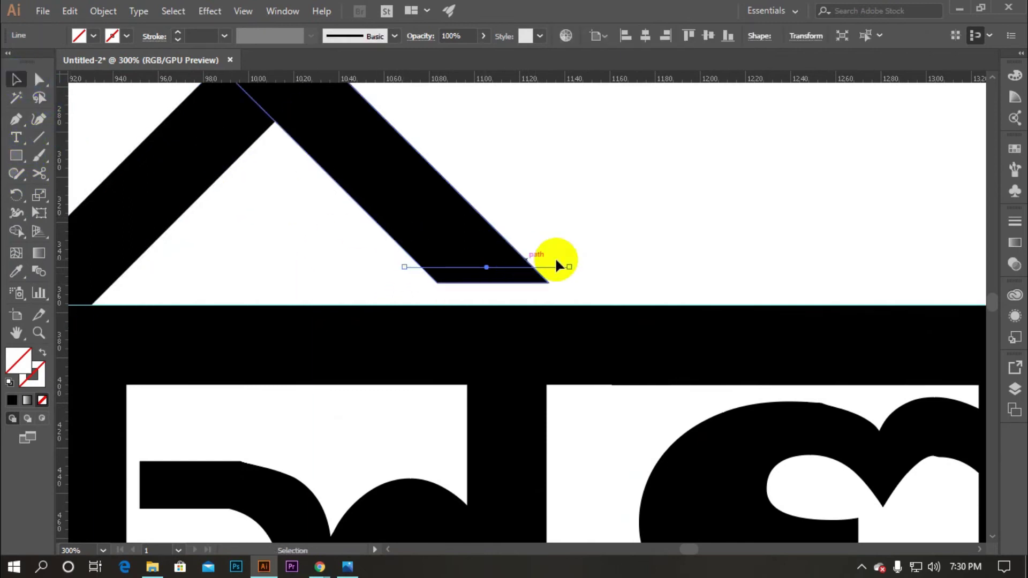
left_click_drag(538, 236, 520, 295)
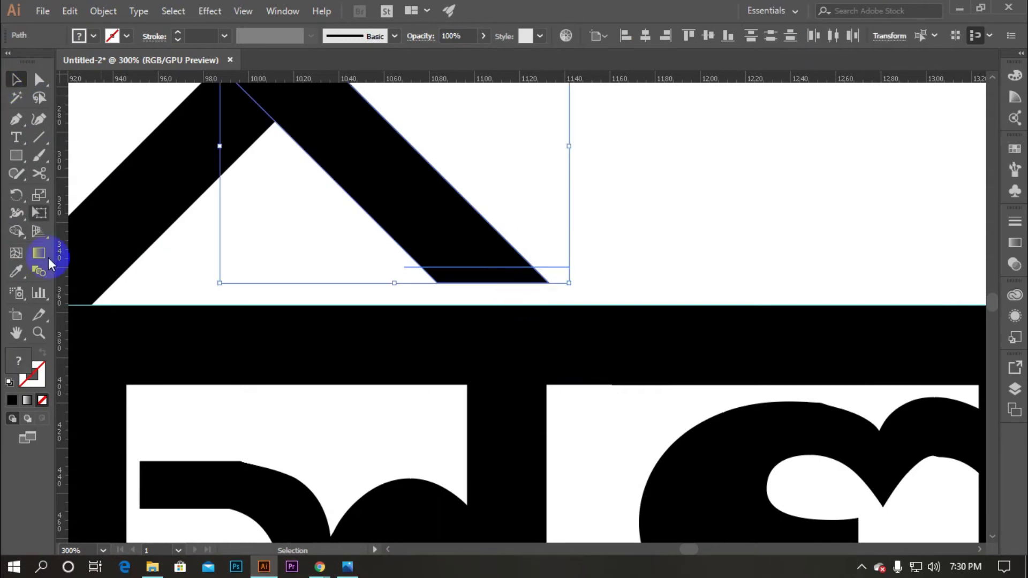
left_click(16, 231)
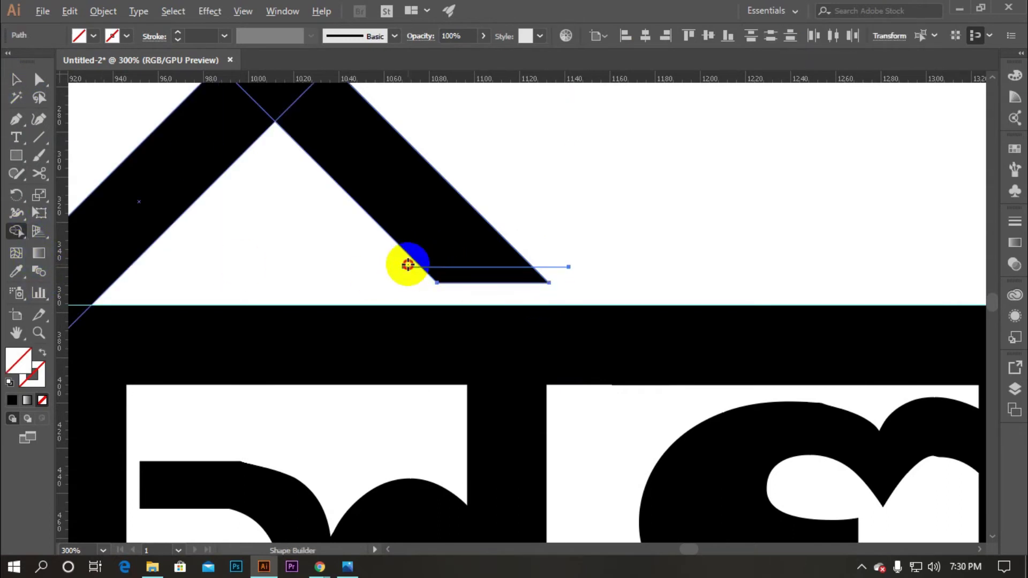
mouse_move(445, 282)
left_mouse_down()
mouse_move(530, 279)
mouse_move(560, 266)
left_mouse_up()
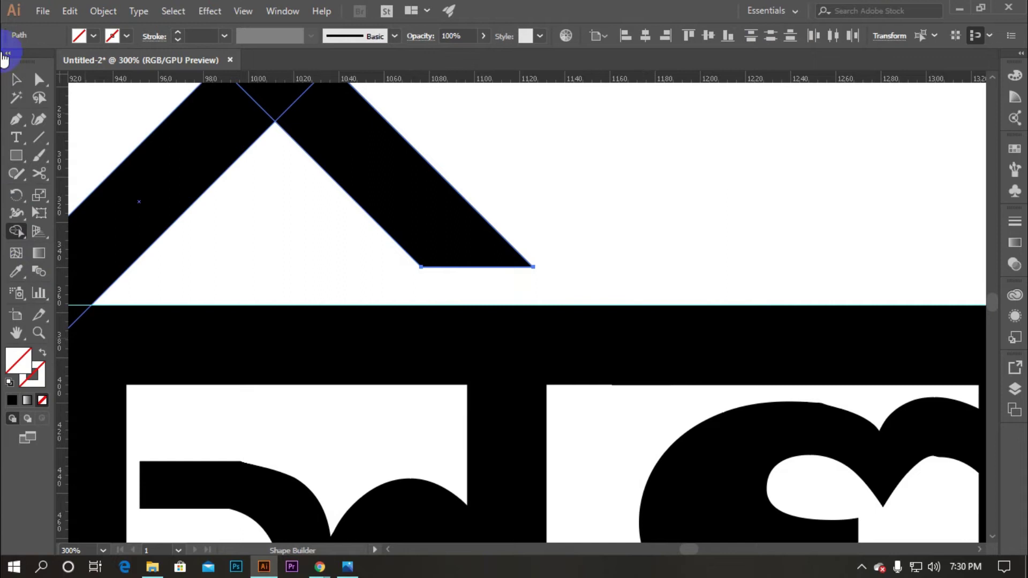
Remove the tip of the right roof's ascending bar that sticks out below the headline with Shape Builder
left_click(13, 77)
left_click(542, 184)
key("ctrl+0")
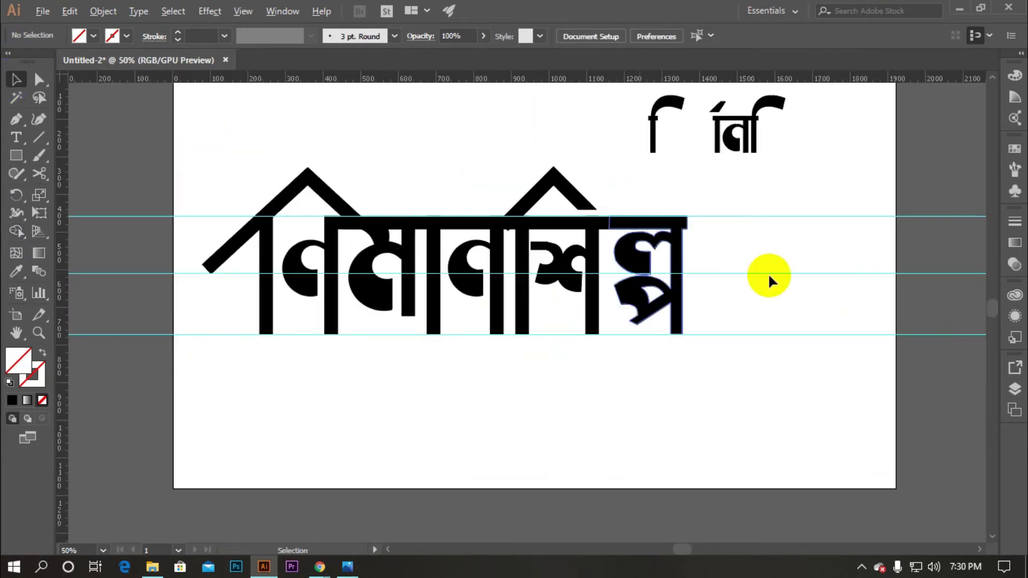
left_click(528, 207)
scroll(520, 231, "up", 4)
left_click(478, 256)
scroll(500, 180, "up", 1)
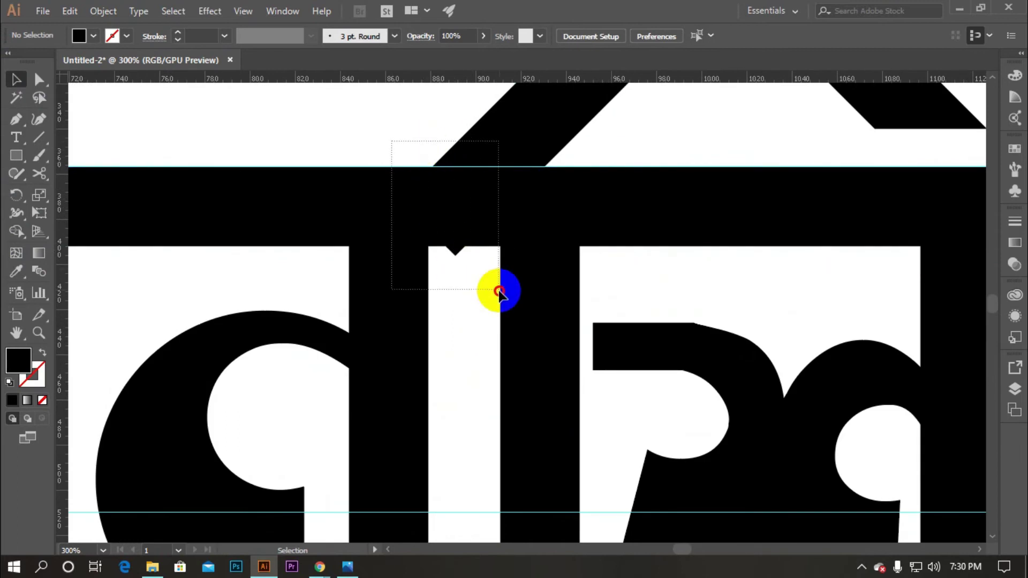
left_click_drag(499, 292, 500, 293)
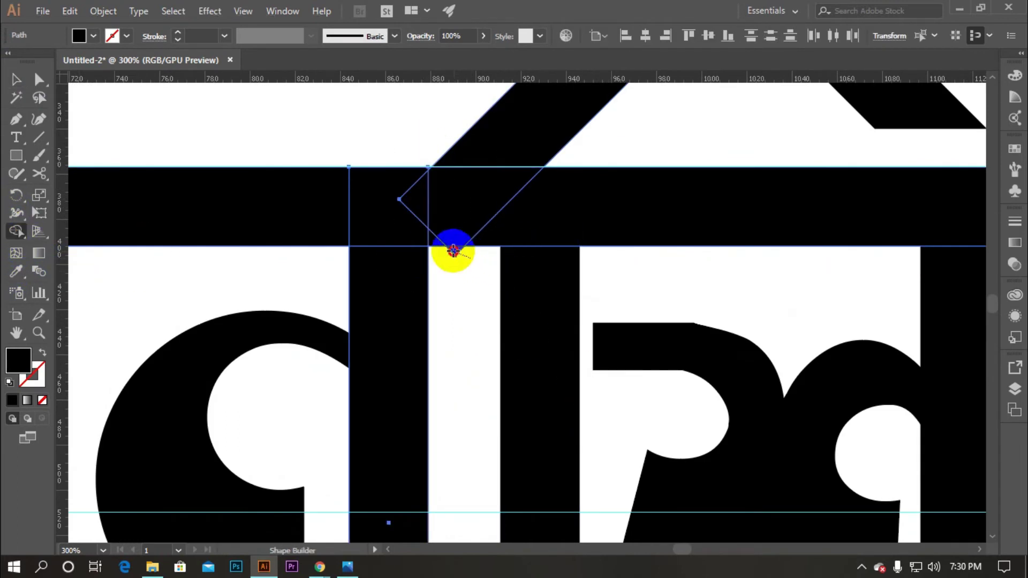
left_click(16, 80)
scroll(290, 225, "down", 6)
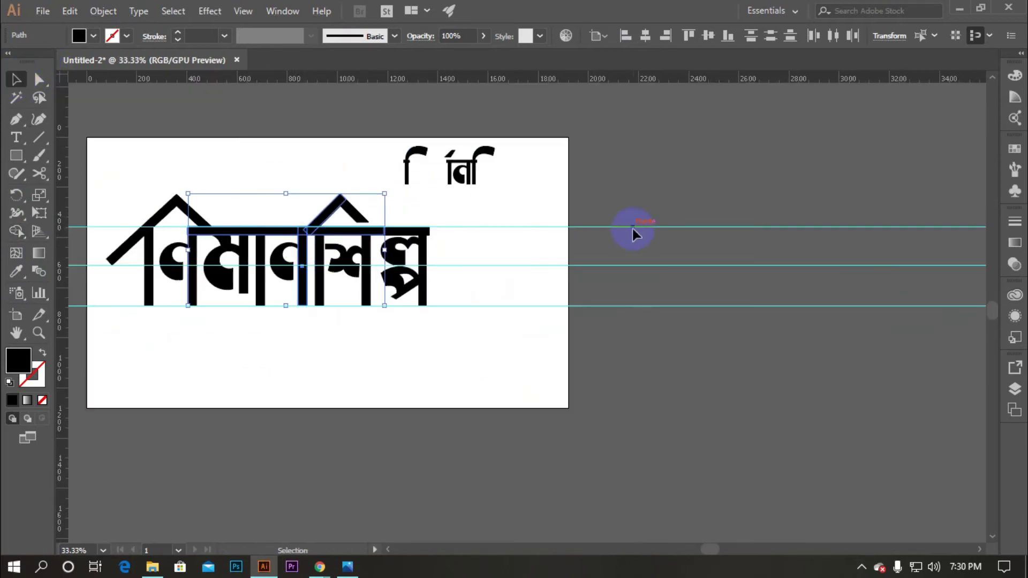
left_click(202, 163)
Copy the first letter's vertical bar, rotate the copy diagonally and attach it to the first roof's descending side as a taller rising roof bar
scroll(252, 216, "up", 1)
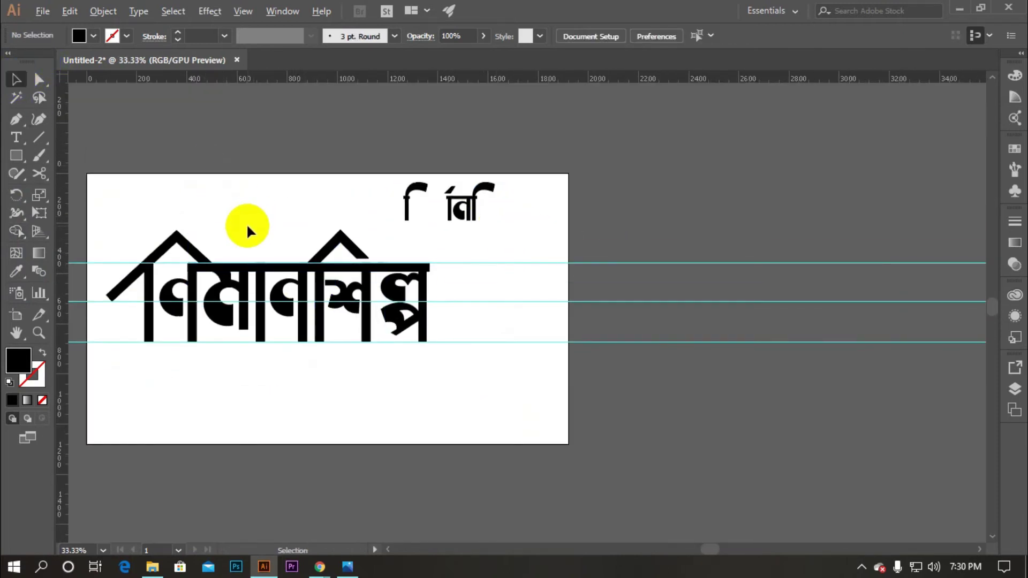
left_click_drag(719, 551, 700, 550)
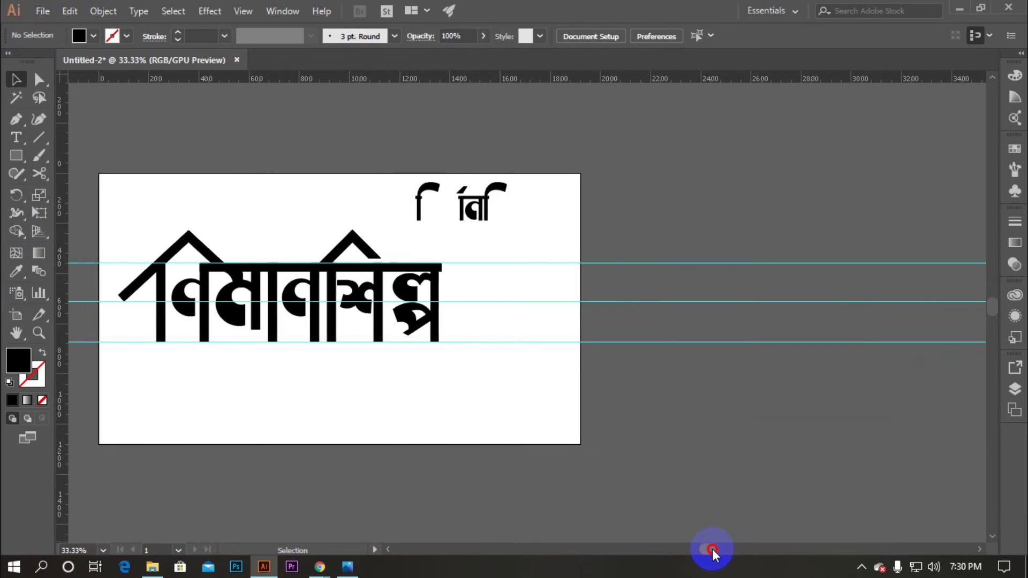
scroll(287, 211, "up", 1)
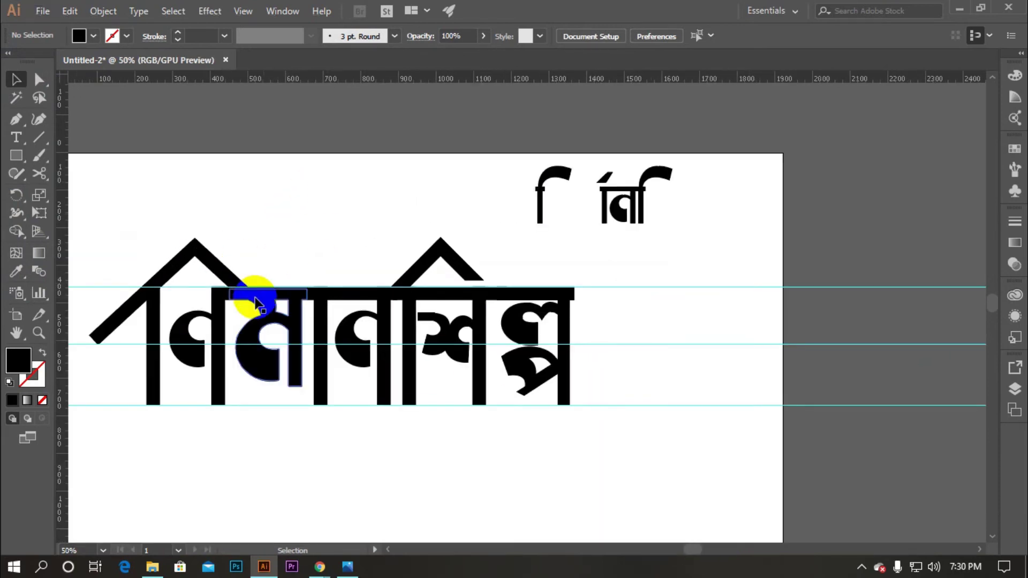
left_click(153, 333)
left_click_drag(152, 321, 357, 180)
left_click_drag(369, 142, 422, 160)
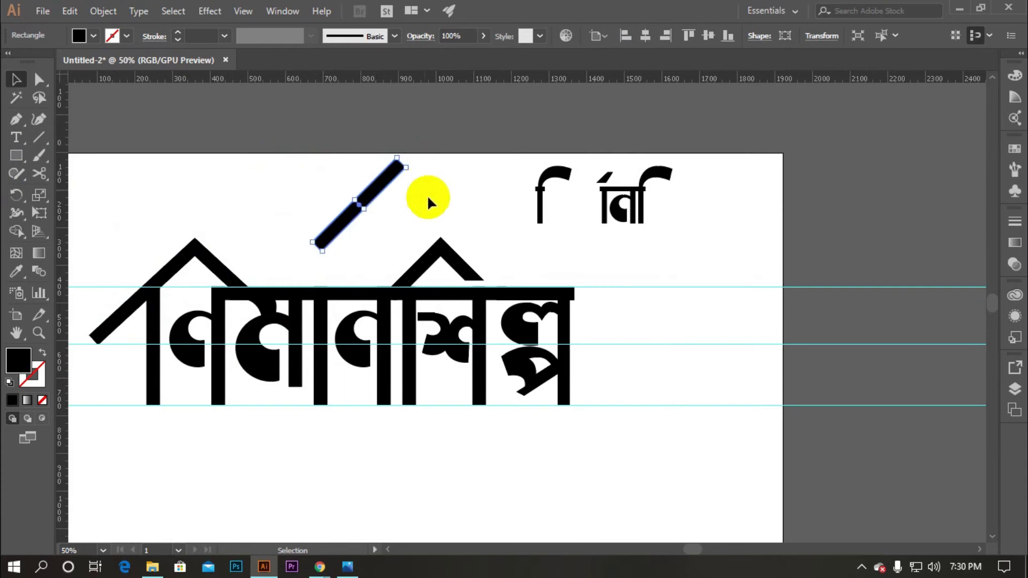
left_click(426, 200)
mouse_move(353, 209)
left_mouse_down()
mouse_move(243, 222)
mouse_move(257, 230)
mouse_move(227, 242)
left_mouse_up()
scroll(225, 264, "up", 2)
left_click(361, 245)
scroll(361, 245, "down", 2)
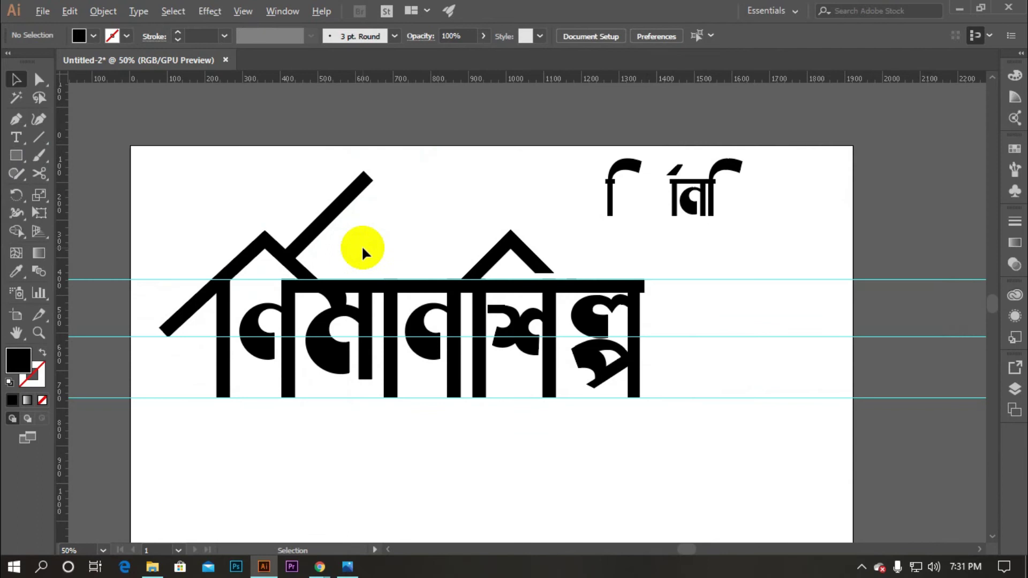
scroll(361, 245, "up", 1)
left_click_drag(346, 188, 446, 185)
left_click_drag(482, 156, 502, 286)
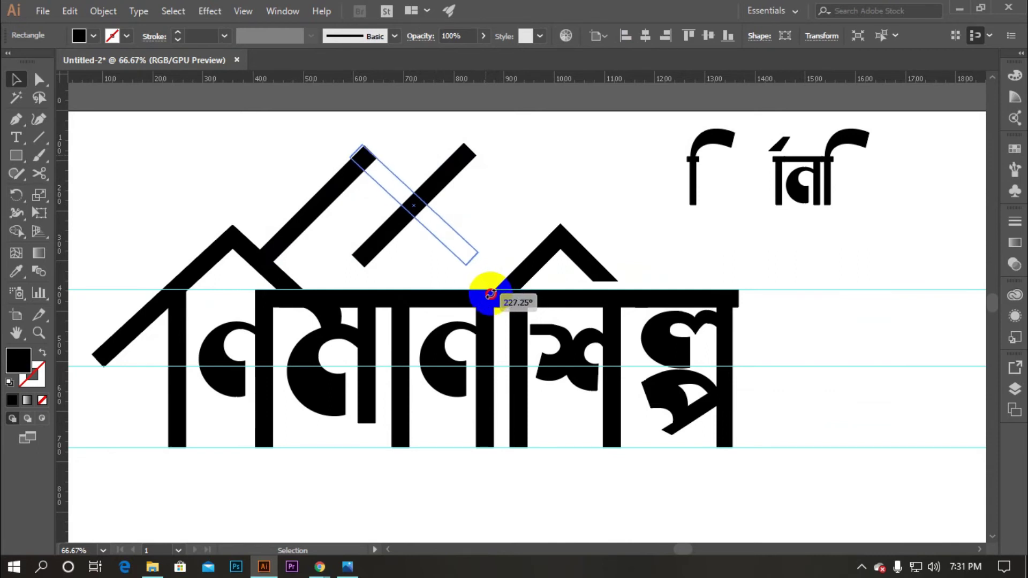
left_click_drag(490, 294, 488, 289)
left_click_drag(452, 222, 422, 256)
key("ctrl+z")
key("Delete")
Copy the first vertical bar to the empty area beside the lettering and lengthen the copy upward by moving its upper end
left_click(172, 411)
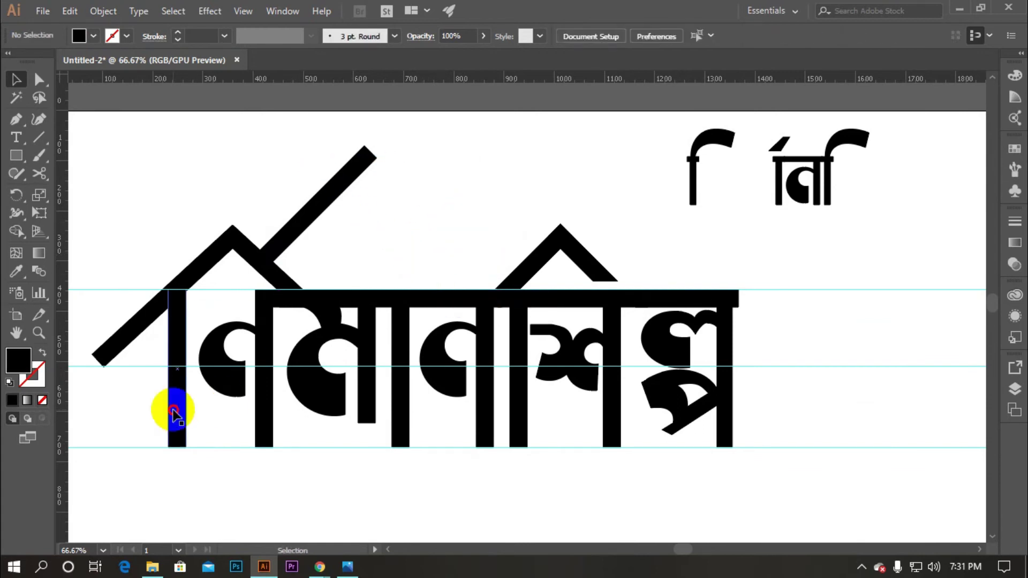
left_click_drag(173, 411, 786, 418)
left_click(39, 80)
left_click_drag(771, 288, 872, 349)
key("shift+Up")
key("shift+Up")
key("shift+Up")
key("shift+Up")
key("shift+Up")
key("shift+Up")
key("shift+Up")
key("shift+Up")
Rotate the lengthened bar diagonally and place it as the tall roof's descending side, from its peak down to the headline beside the right roof
left_click(16, 80)
left_click(790, 385)
left_click_drag(801, 464, 472, 281)
scroll(456, 374, "up", 4)
left_click_drag(456, 417, 509, 418)
scroll(509, 375, "down", 1)
left_click(527, 251)
left_click(567, 271)
left_click_drag(600, 271, 513, 247)
key("ctrl+plus")
left_click(604, 300)
left_click_drag(603, 355, 618, 352)
left_click(514, 241)
scroll(511, 241, "up", 3)
scroll(705, 268, "down", 3)
scroll(698, 277, "up", 3)
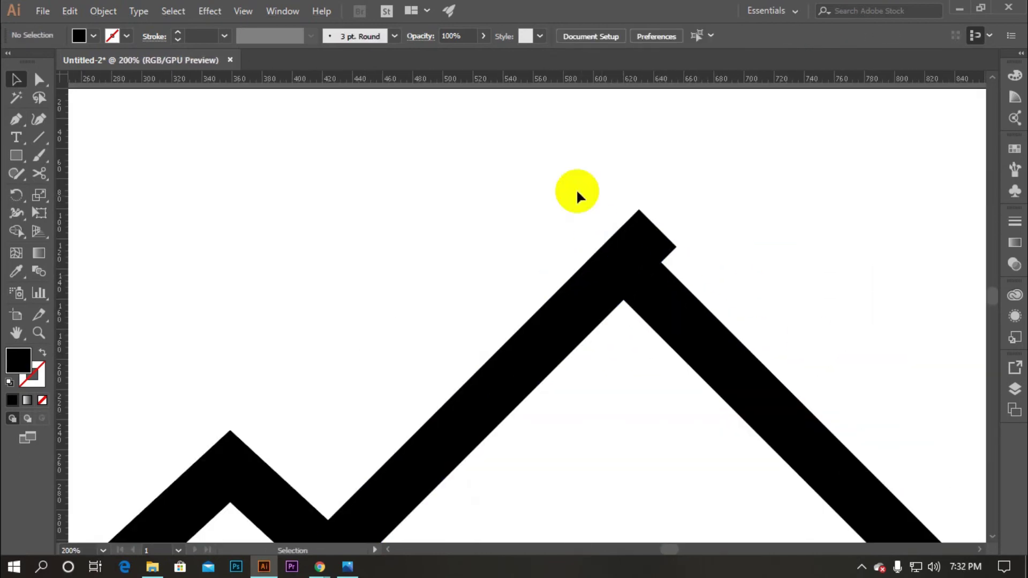
scroll(641, 342, "down", 5)
scroll(803, 413, "up", 4)
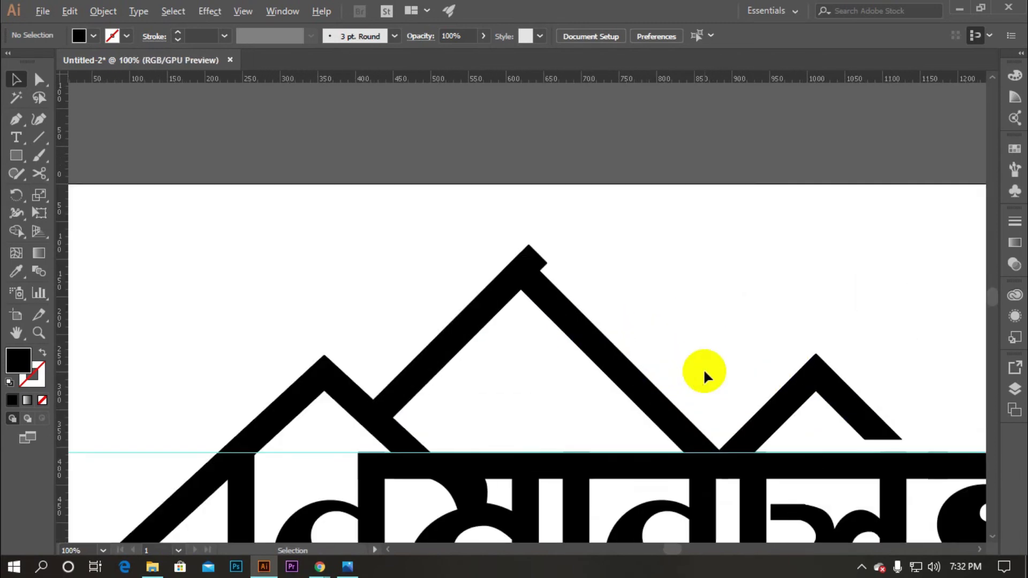
scroll(490, 231, "up", 3)
left_click(645, 364)
scroll(167, 309, "down", 2)
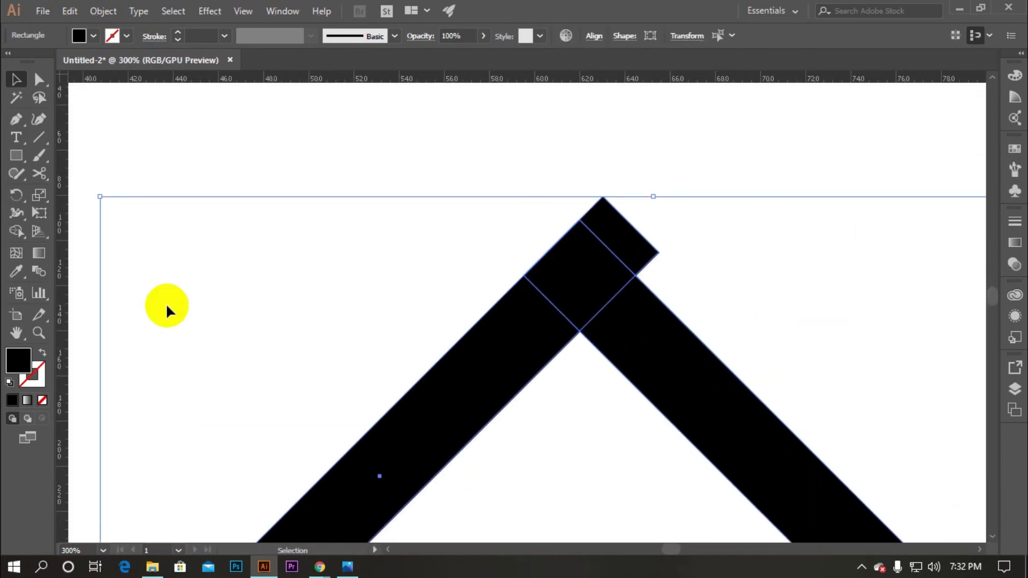
left_click(17, 232)
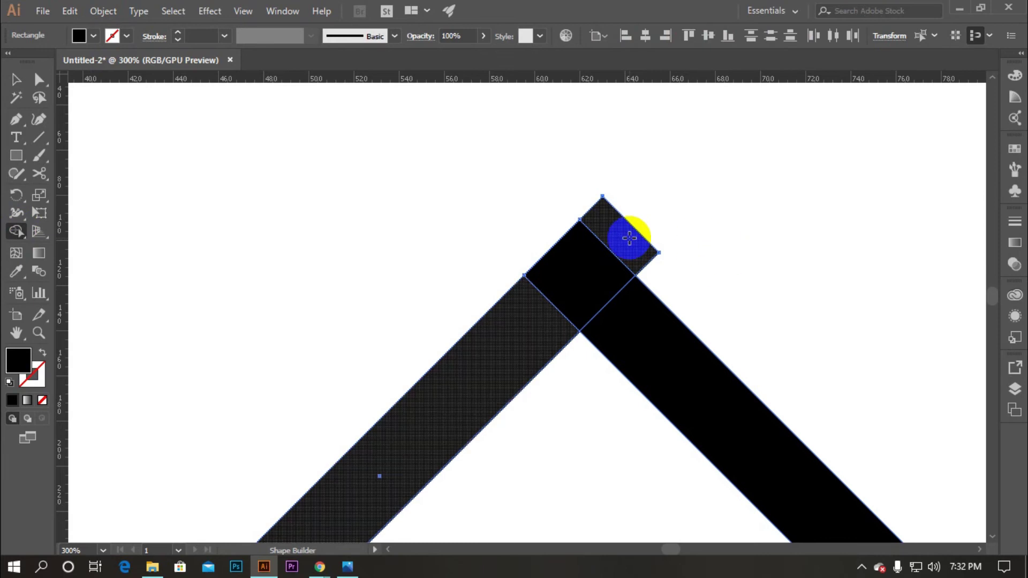
left_click_drag(639, 248, 626, 241)
left_click(619, 232, "alt")
key("ctrl+z")
left_click(16, 79)
left_click(205, 316)
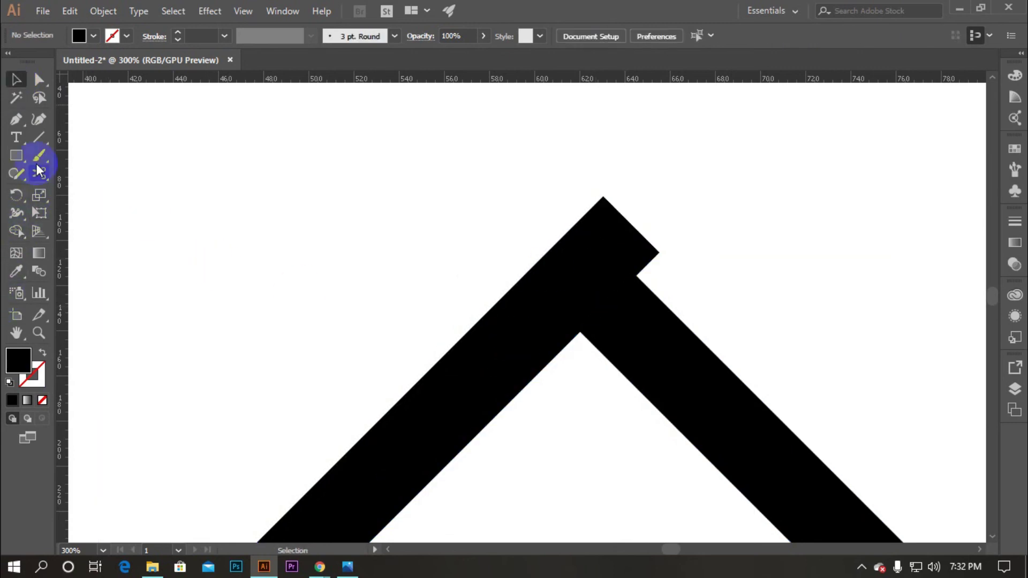
Draw a short line across the rising bar's end at the tall roof's peak and trim off the protruding end with Shape Builder
left_click(41, 141)
left_click_drag(577, 221, 561, 201)
left_click(15, 80)
left_click(463, 214)
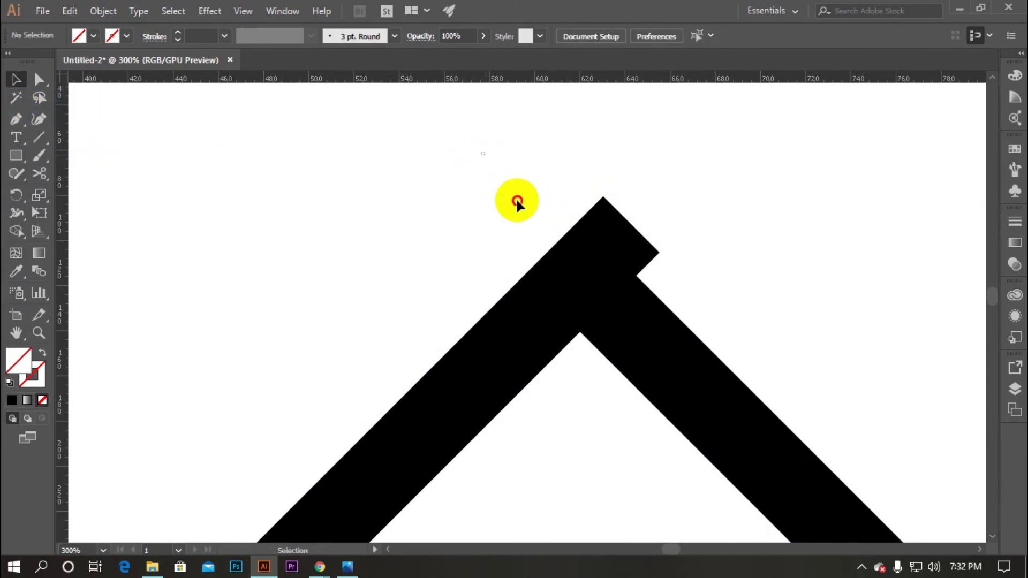
key("ctrl+a")
left_click(11, 238)
mouse_move(543, 219)
left_mouse_down()
mouse_move(598, 191)
mouse_move(662, 267)
left_mouse_up()
left_click(18, 81)
left_click(288, 338)
scroll(288, 338, "down", 6)
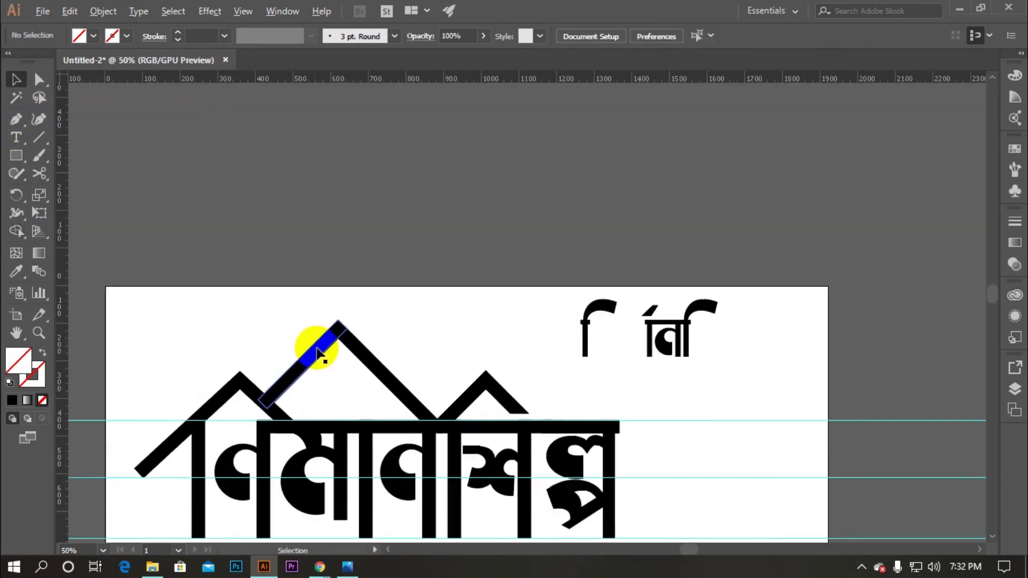
Delete the spare font letter parts above and beside the lettering
scroll(494, 429, "up", 1)
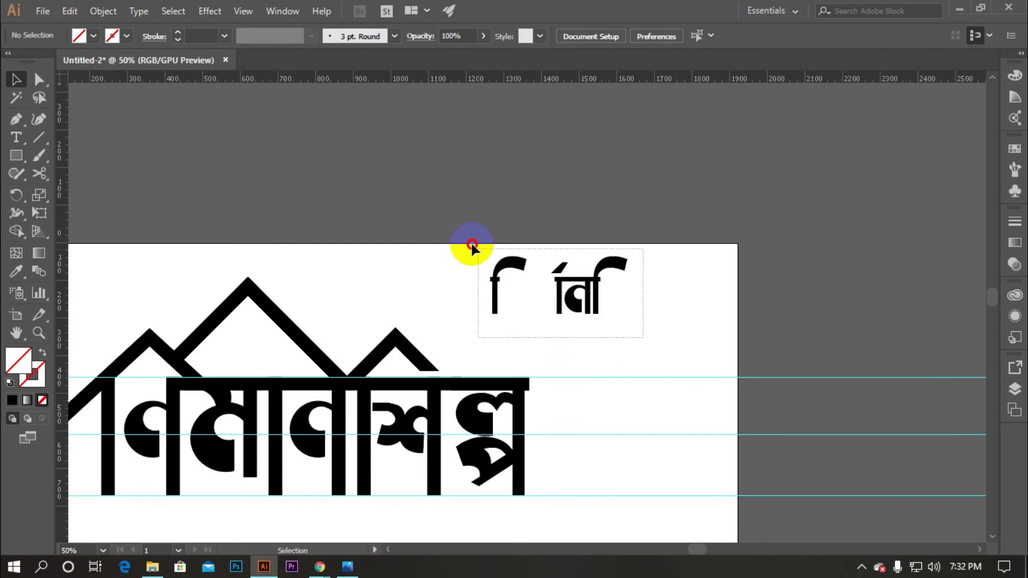
left_click_drag(455, 222, 624, 184)
key("Delete")
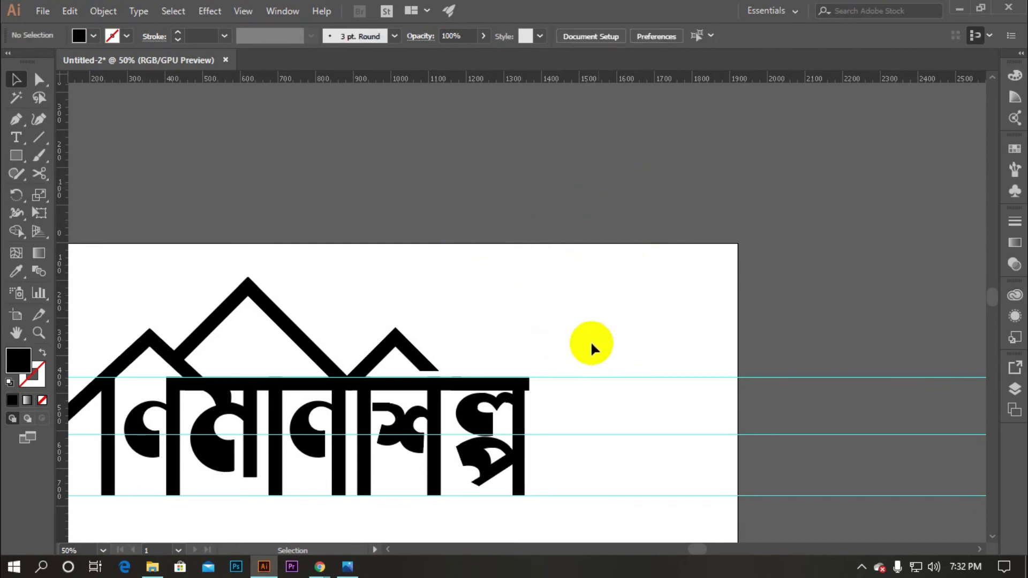
scroll(475, 340, "down", 2)
scroll(447, 343, "up", 1)
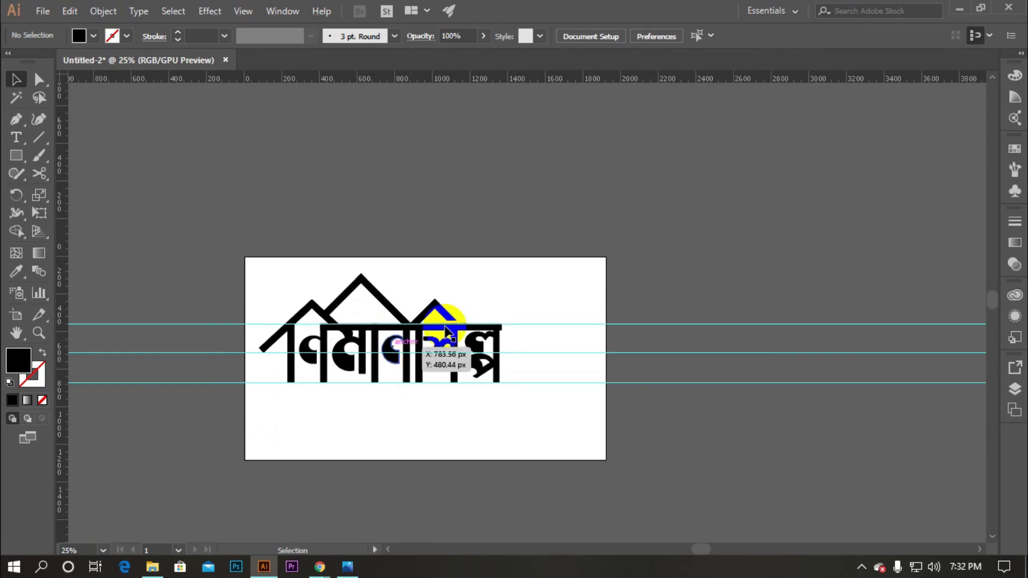
left_click_drag(447, 325, 447, 353)
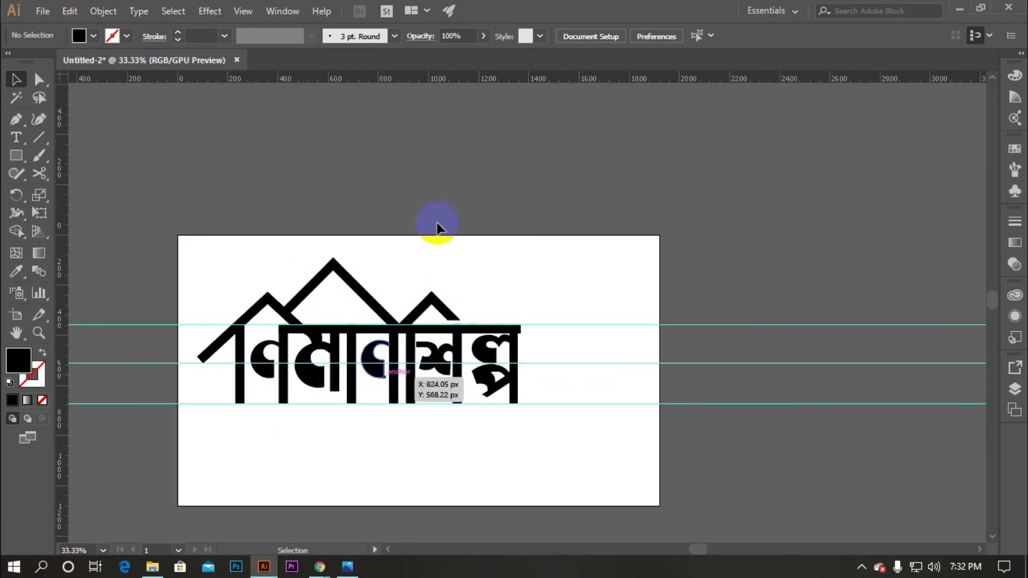
Draw a closed five-sided chimney with the Pen tool between the tall and right roofs, its left edge about 202 px high, pointed at the headline
left_click(15, 119)
scroll(337, 302, "up", 1)
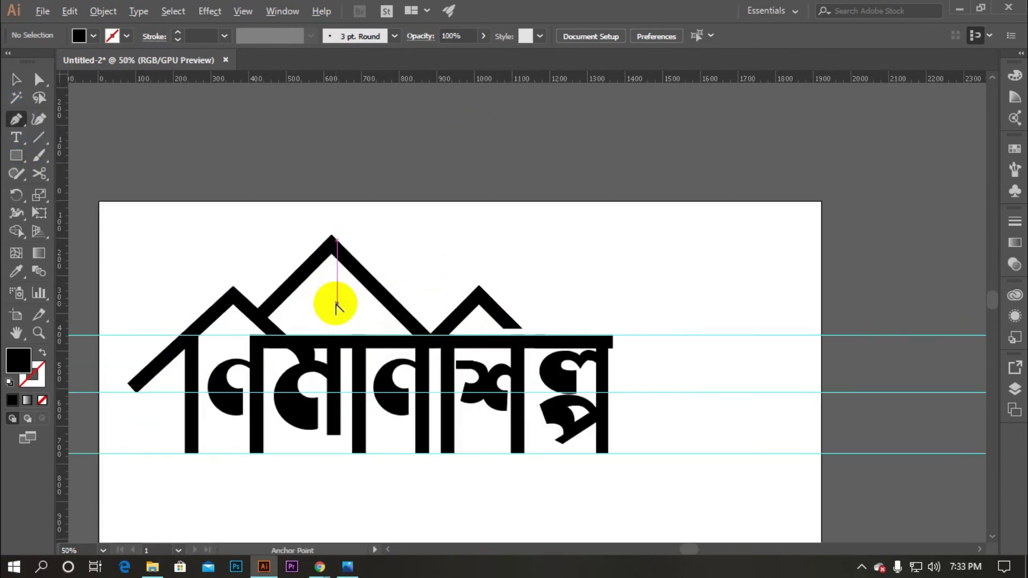
left_click(390, 294)
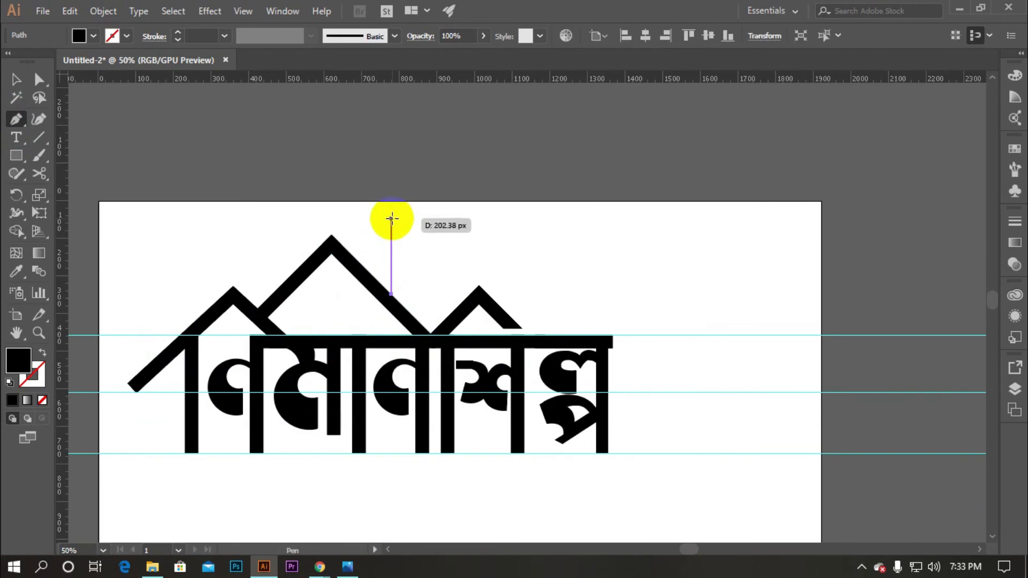
left_click(391, 218)
left_click(459, 218)
left_click(459, 310)
left_click(428, 341)
left_click(391, 293)
left_click(17, 79)
Give the chimney shape no fill and a 23 pt stroke
scroll(410, 290, "up", 1)
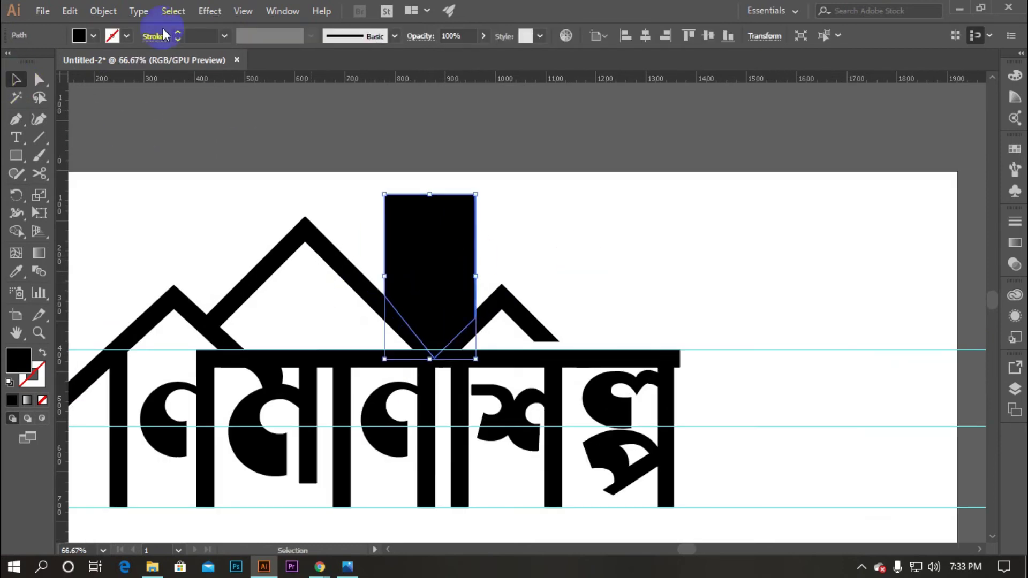
left_click(93, 36)
left_click(22, 105)
left_click(93, 36)
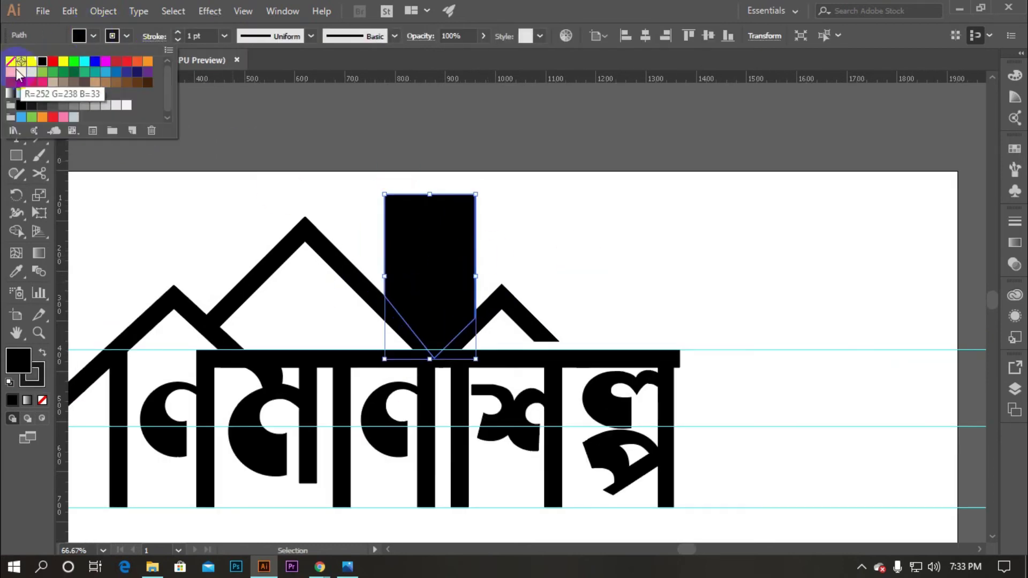
left_click(11, 61)
left_click(159, 192)
left_click(178, 33)
left_click(531, 236)
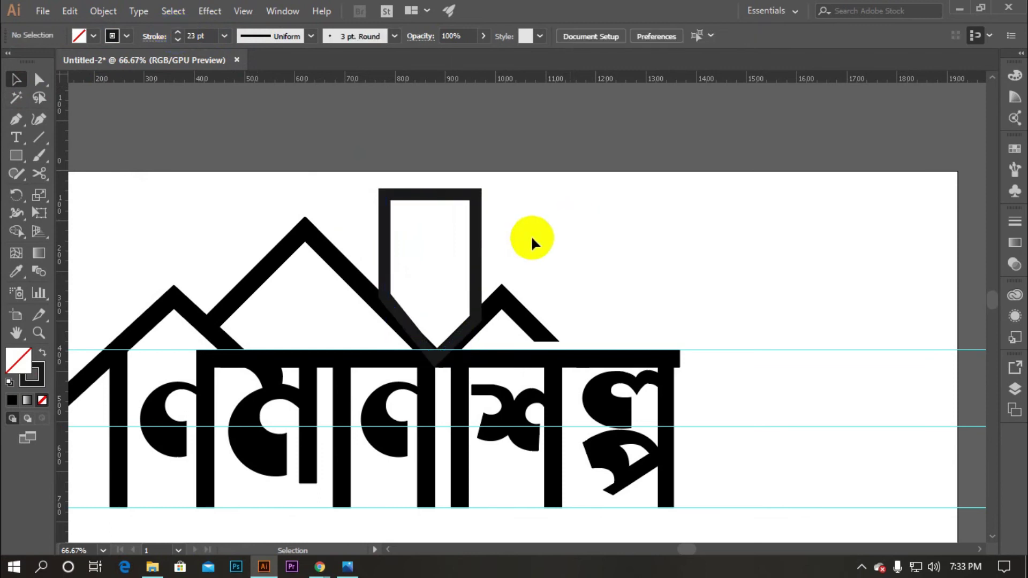
Set the chimney outline's stroke colour to black
scroll(531, 235, "down", 1)
scroll(552, 251, "up", 2)
scroll(321, 306, "up", 1)
left_click(276, 300)
left_click(126, 36)
left_click(22, 105)
left_click(573, 194)
scroll(580, 302, "down", 5)
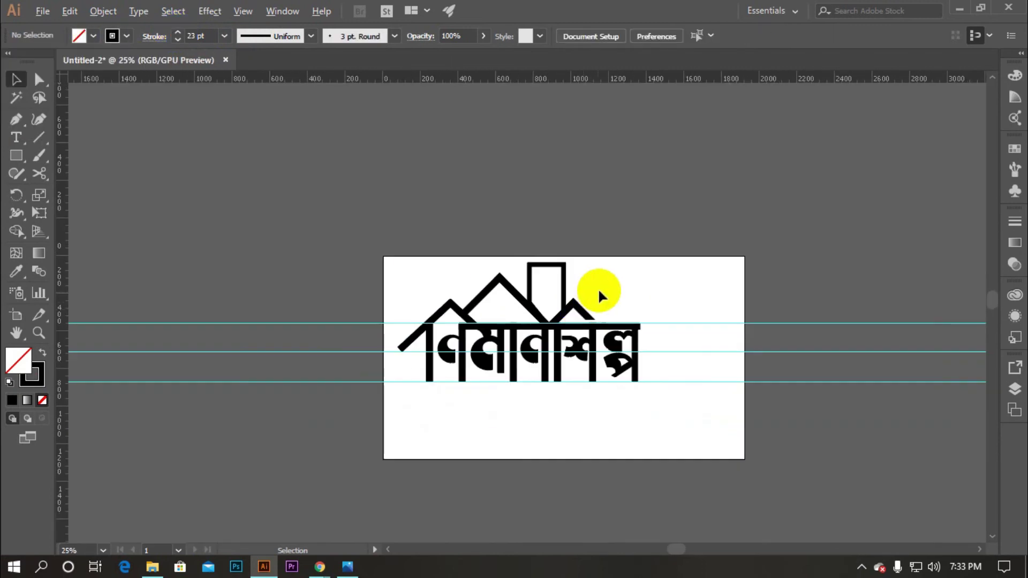
Draw a second, lower three-sided chimney outline with the Pen tool, from the right roof's descending side across and down to the headline
scroll(599, 293, "up", 2)
scroll(560, 283, "down", 1)
scroll(560, 284, "up", 2)
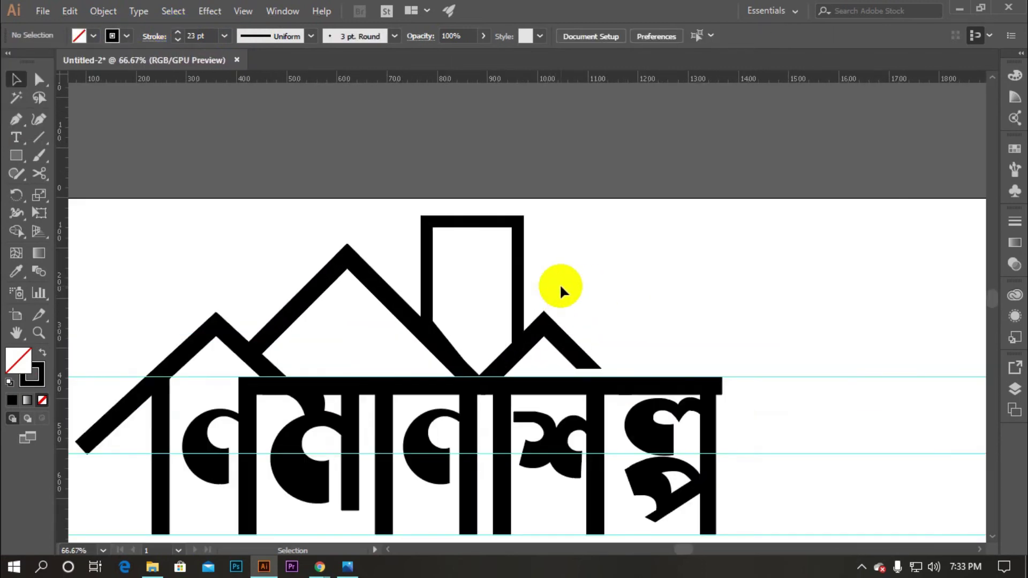
scroll(568, 273, "down", 1)
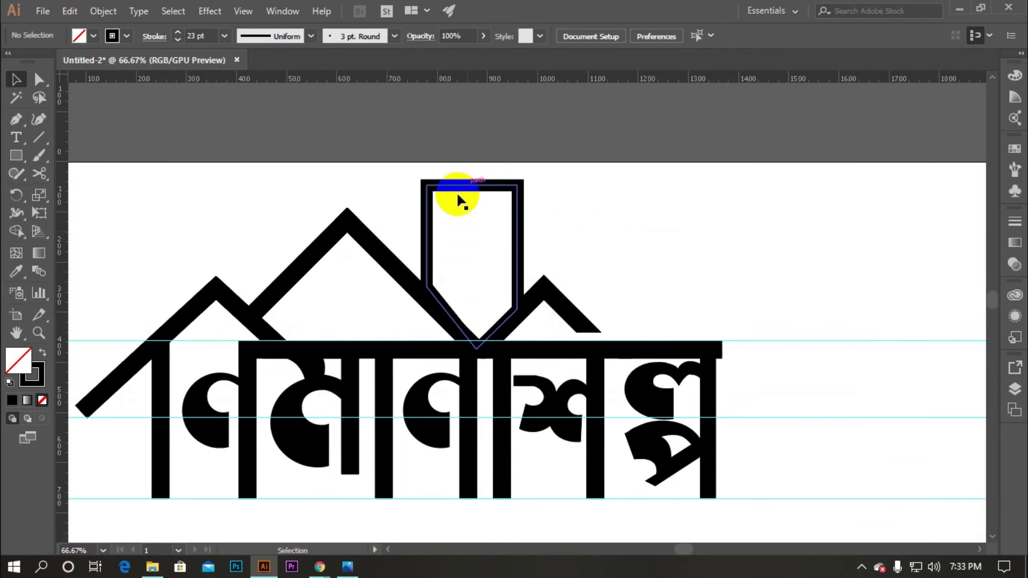
left_click(16, 120)
left_click(16, 120)
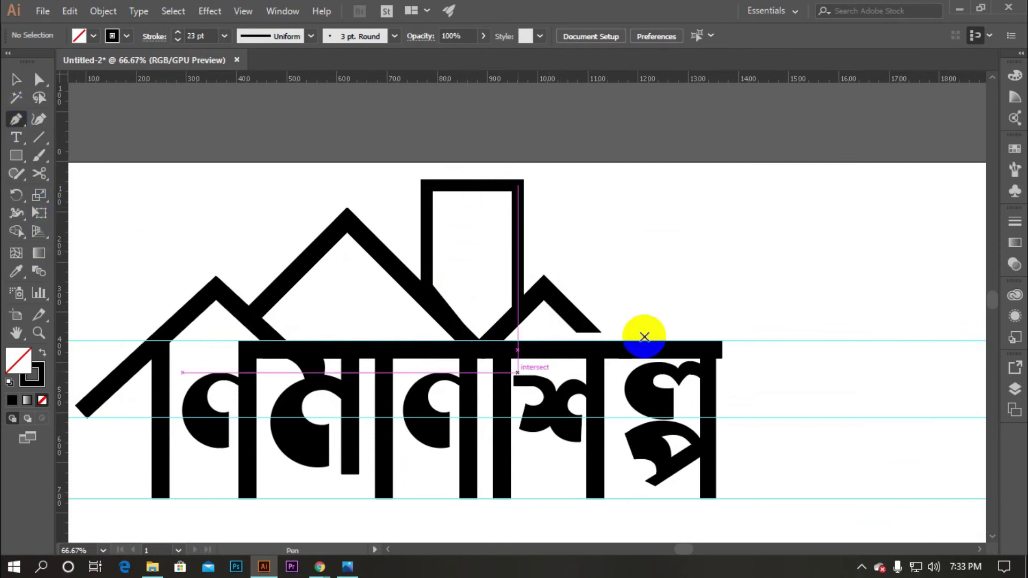
left_click(577, 313)
left_click(576, 252)
left_click(652, 252)
left_click(652, 348)
key("v")
left_click(714, 253)
left_click_drag(785, 319, 736, 321)
scroll(616, 306, "up", 3)
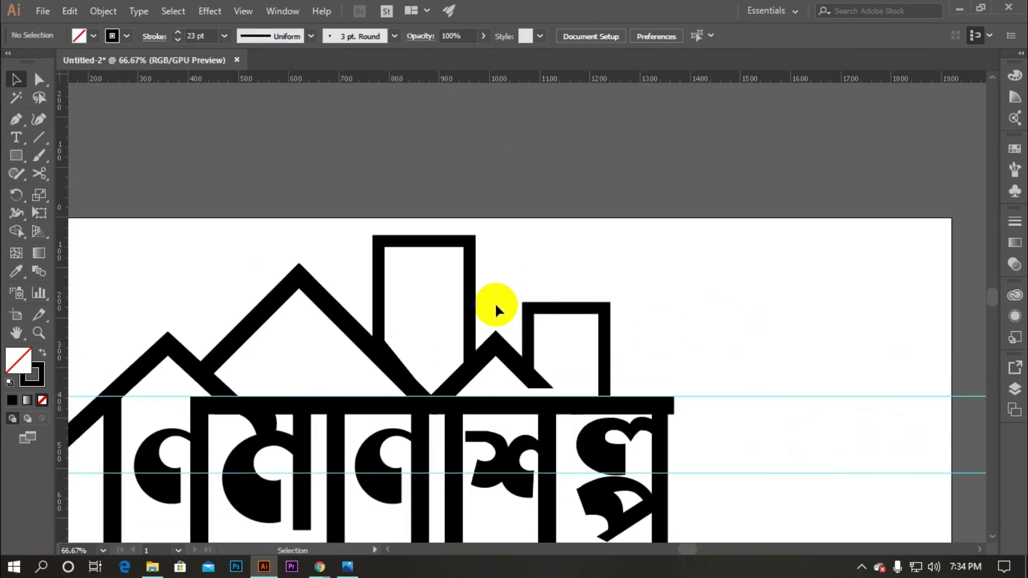
Select the tall and the low chimney outlines and expand their fill and stroke into shapes
scroll(495, 294, "down", 4)
scroll(504, 294, "up", 3)
scroll(425, 284, "down", 1)
scroll(424, 283, "up", 1)
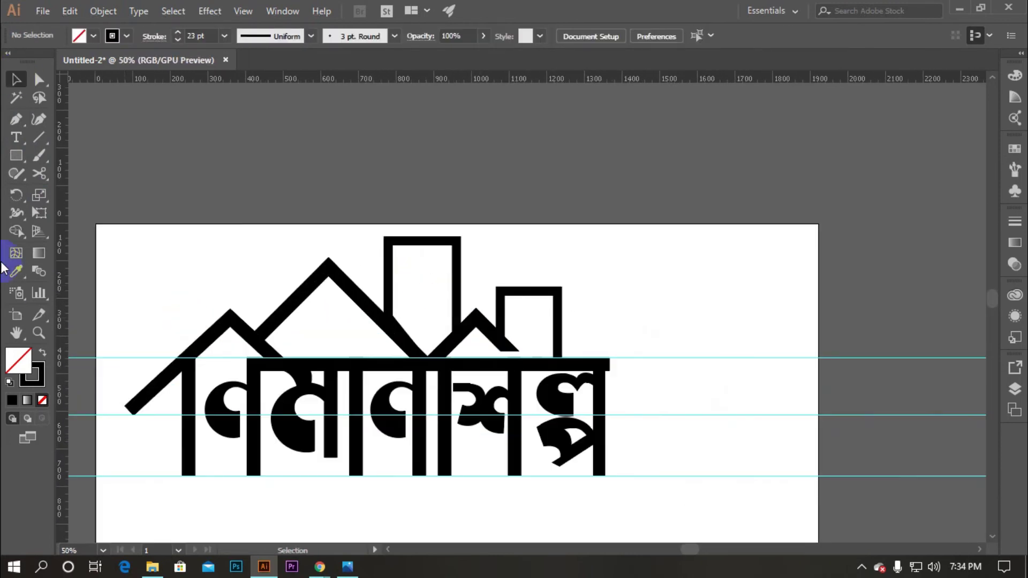
left_click(421, 239)
left_click(542, 293, "shift")
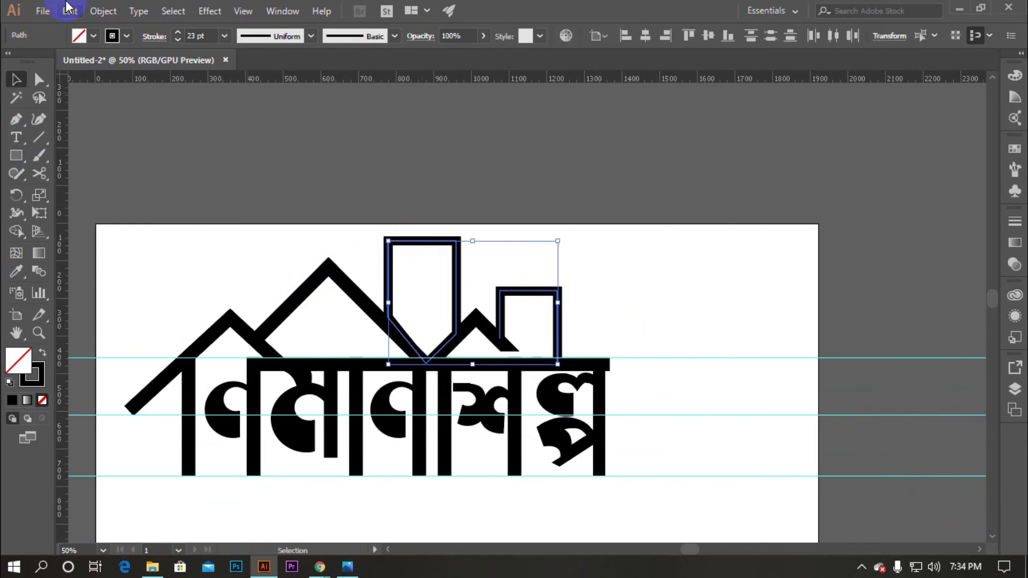
left_click(103, 11)
left_click(160, 159)
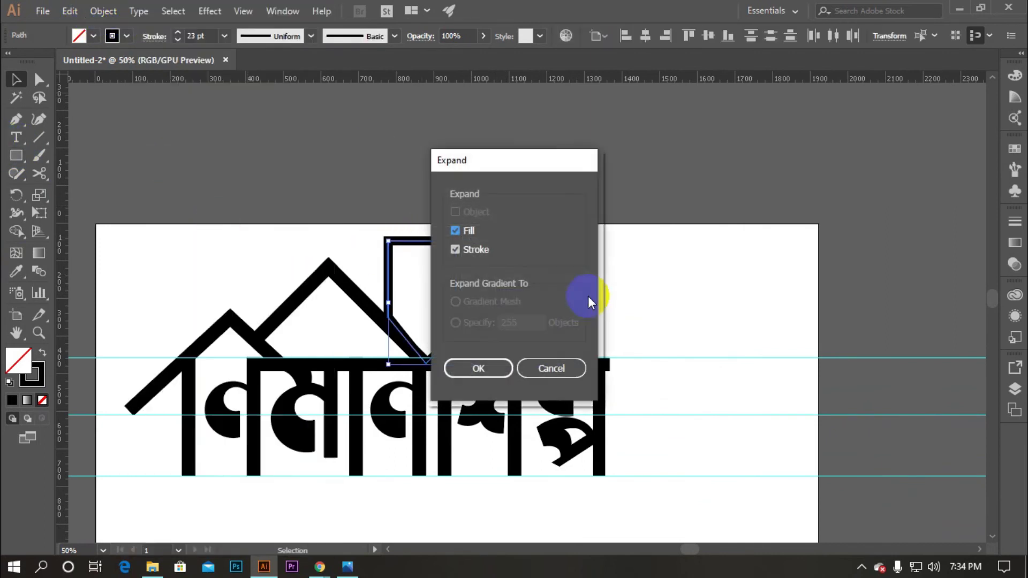
left_click(473, 369)
left_click(615, 264)
Draw a small black square beside the skyline, duplicate it into a two-by-two four-pane window, and resize the window
scroll(516, 271, "down", 1)
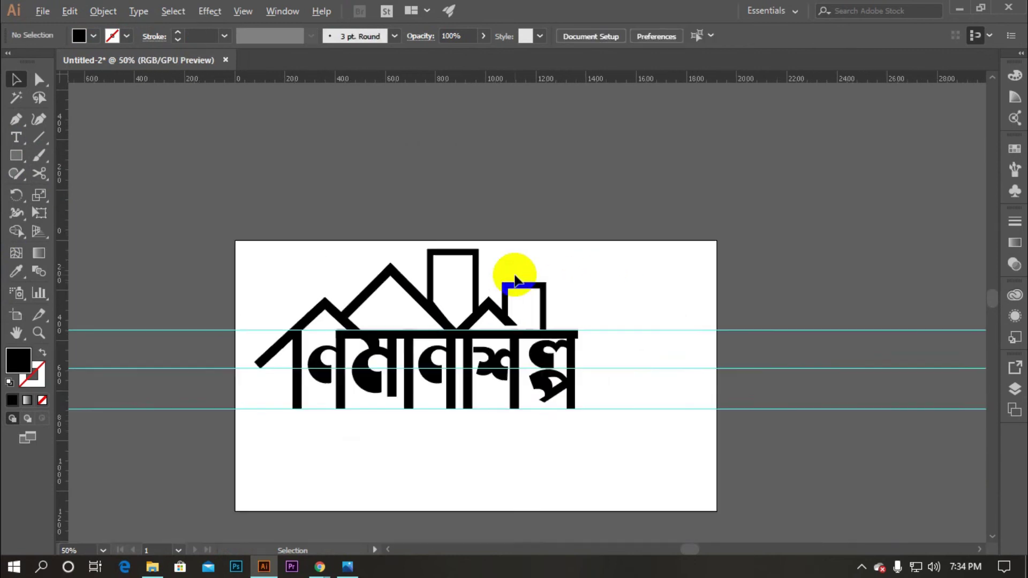
scroll(516, 279, "up", 2)
scroll(434, 291, "down", 1)
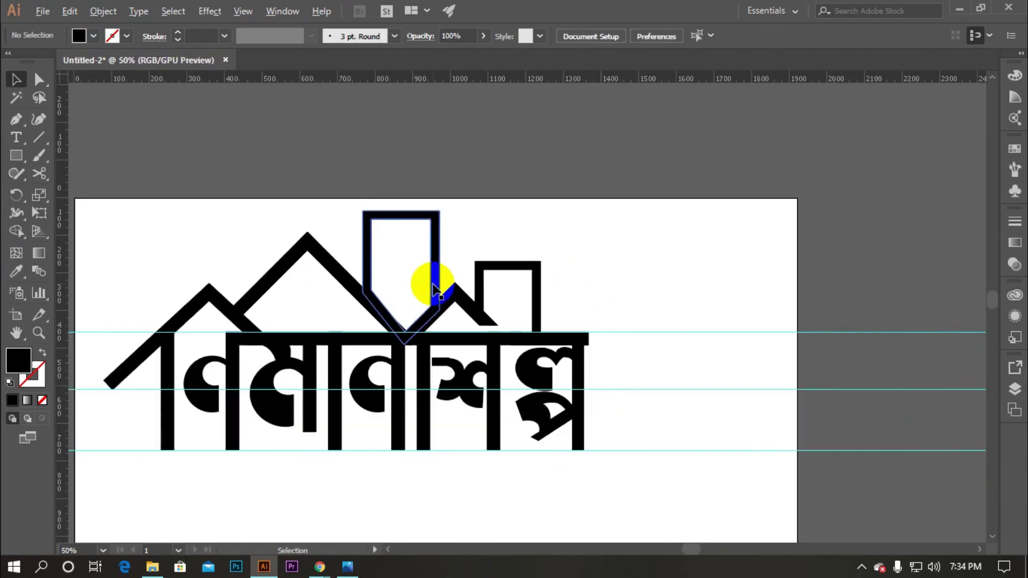
scroll(435, 290, "down", 1)
scroll(400, 263, "up", 2)
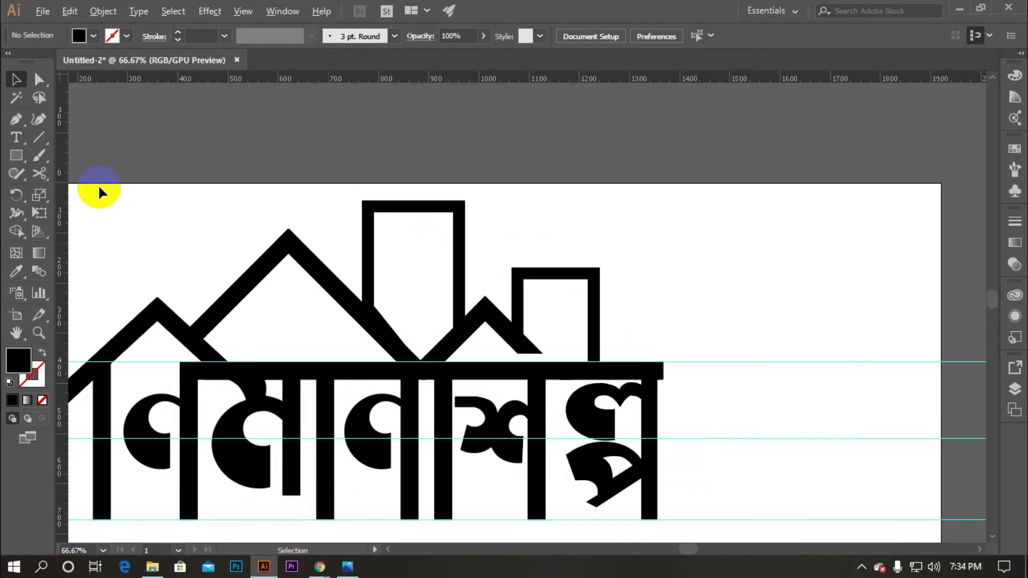
left_click(16, 155)
scroll(706, 266, "up", 1)
mouse_move(661, 235)
left_mouse_down()
mouse_move(693, 266)
mouse_move(712, 236)
mouse_move(722, 242)
left_mouse_up()
left_click(17, 80)
scroll(688, 337, "up", 1)
left_click(760, 316)
left_click_drag(723, 309, 650, 235)
left_click_drag(644, 245, 647, 309)
left_click_drag(758, 342, 647, 201)
left_click_drag(744, 212, 734, 222)
Move the four-pane window inside the tall chimney, in its upper half, and adjust its size and height there
scroll(667, 333, "down", 2)
left_click_drag(666, 304, 378, 290)
scroll(361, 295, "down", 3)
left_click(394, 298)
scroll(393, 300, "up", 2)
left_click_drag(328, 267, 373, 312)
key("shift+Down")
key("shift+Down")
scroll(398, 271, "up", 1)
Copy the four-pane window into the lower chimney, smaller than the first, and nudge it left and down into place
left_click_drag(263, 234, 330, 254)
left_click_drag(331, 240, 501, 325)
left_click(408, 286)
scroll(408, 287, "down", 2)
scroll(400, 291, "up", 2)
key("Left")
key("Left")
key("Left")
key("Down")
key("Down")
left_click(610, 316)
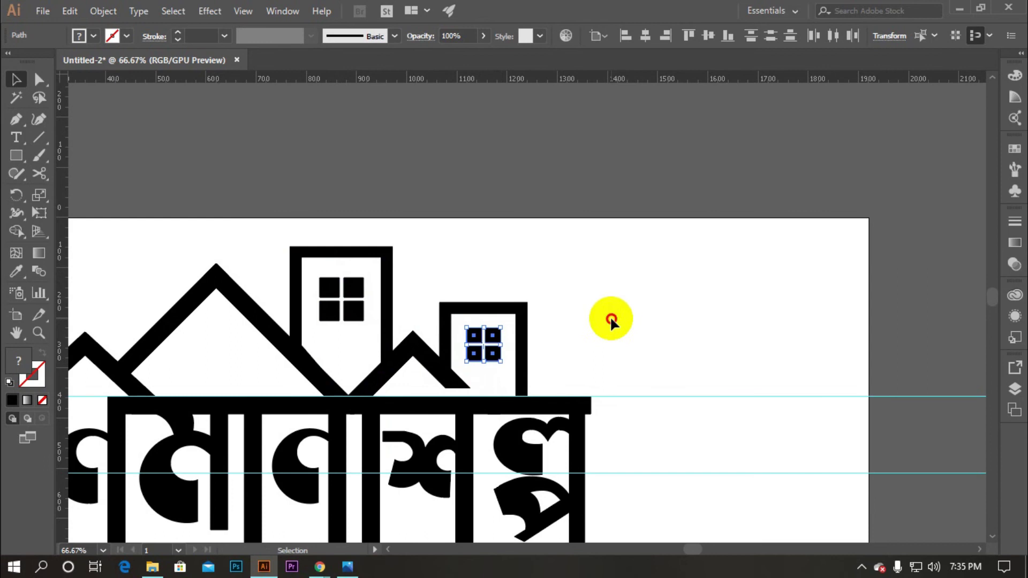
Hide the horizontal guides running across the lettering
scroll(566, 364, "down", 2)
scroll(564, 357, "down", 1)
scroll(586, 405, "down", 1)
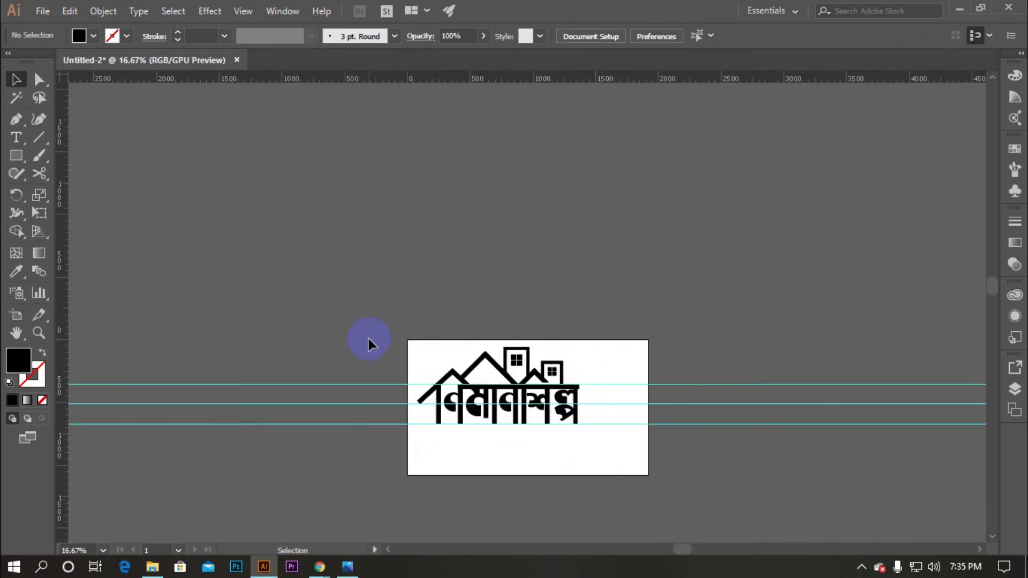
scroll(516, 426, "up", 2)
right_click(292, 289)
left_click(329, 433)
right_click(258, 295)
left_click(309, 420)
scroll(403, 439, "down", 2)
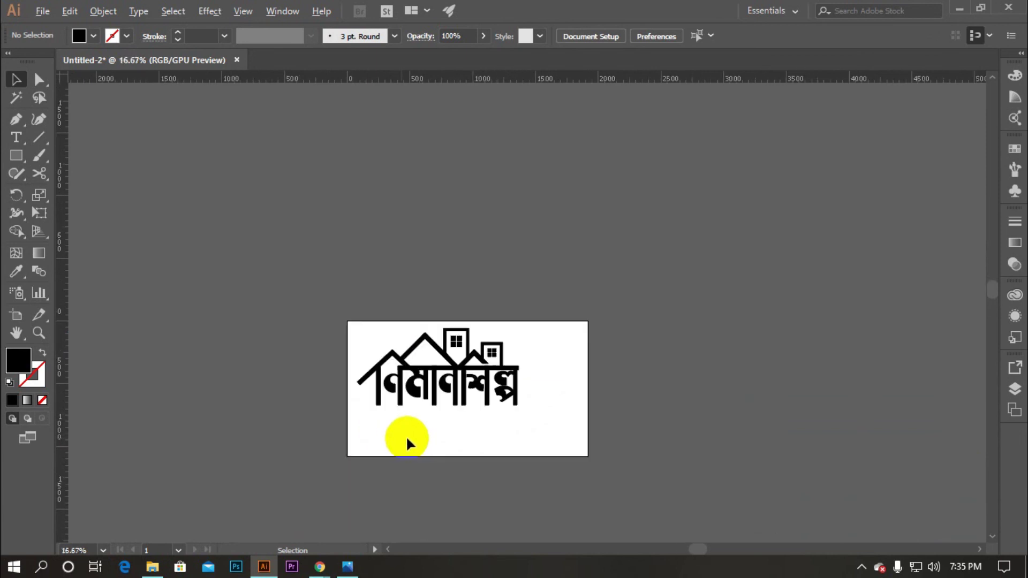
Move the complete lettering and skyline from the artboard's upper left towards its middle
scroll(407, 438, "up", 1)
left_click_drag(605, 411, 327, 278)
left_click_drag(449, 346, 488, 374)
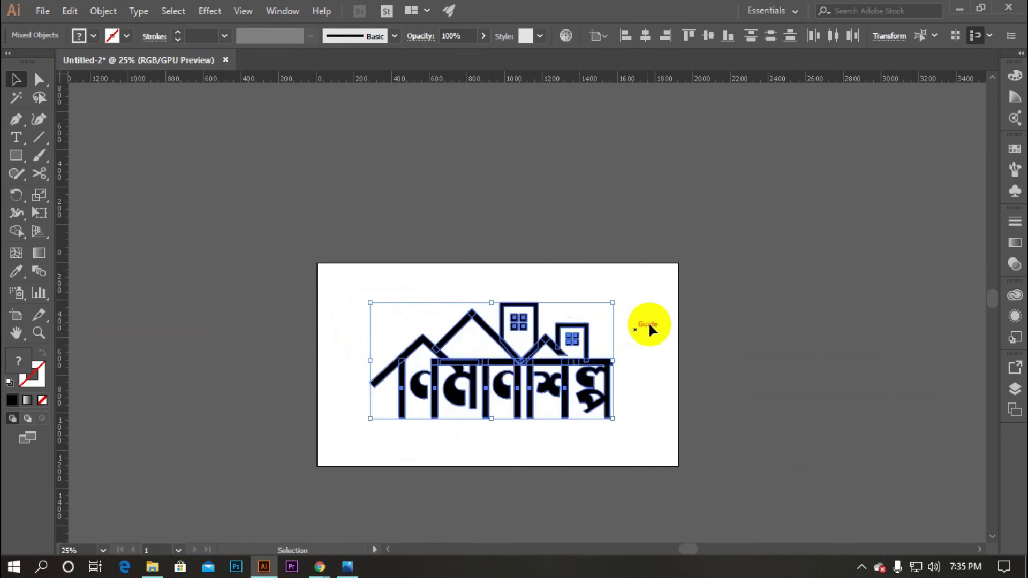
left_click(648, 323)
scroll(586, 409, "down", 2)
scroll(606, 418, "up", 2)
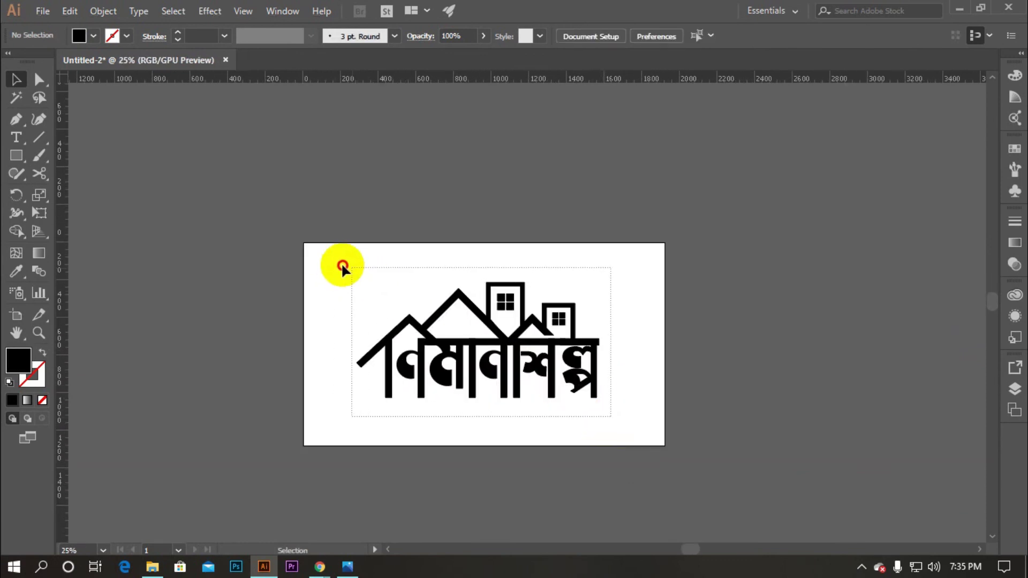
Select the whole artwork again, shift it slightly up and left, and scale it down a little
left_click_drag(343, 266, 343, 266)
left_click_drag(486, 345, 477, 335)
left_click_drag(590, 272, 567, 284)
left_click(574, 311)
scroll(518, 374, "down", 1)
scroll(518, 374, "up", 2)
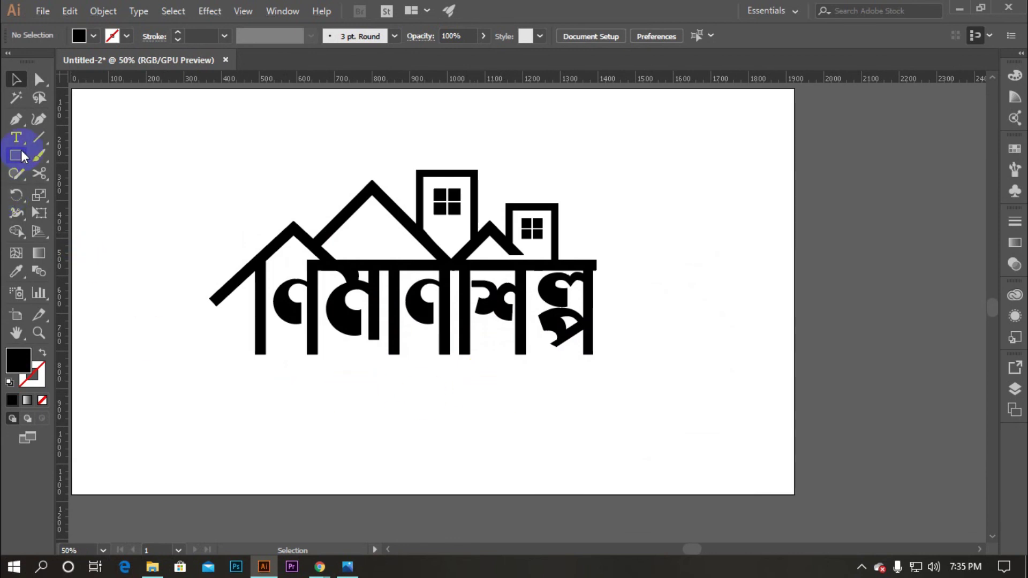
With no fill set, trace a closed four-sided shape with the Pen tool along the black bars enclosing the tall roof
left_click(16, 119)
scroll(384, 192, "up", 2)
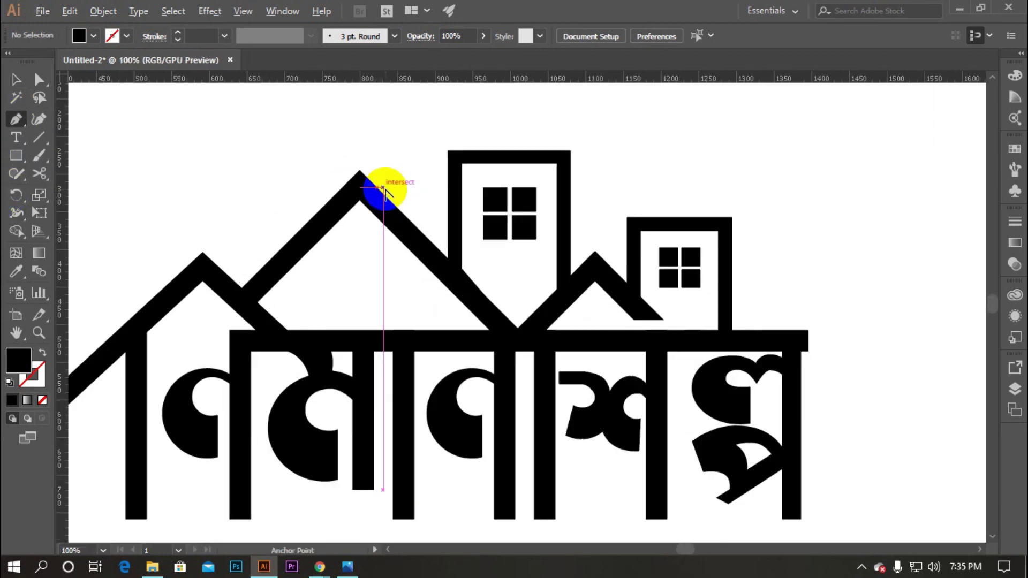
scroll(271, 292, "up", 1)
left_click(94, 36)
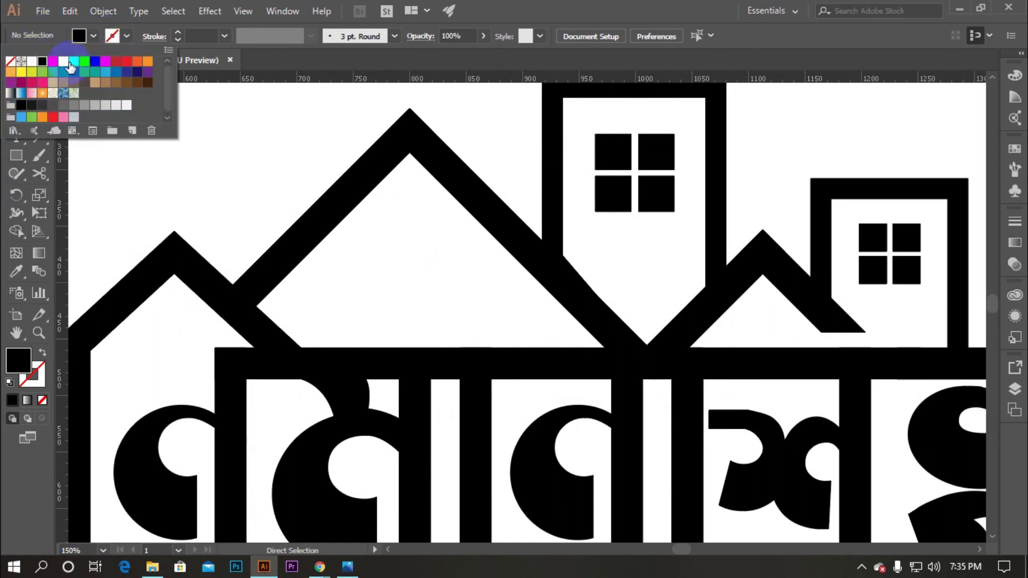
left_click(9, 63)
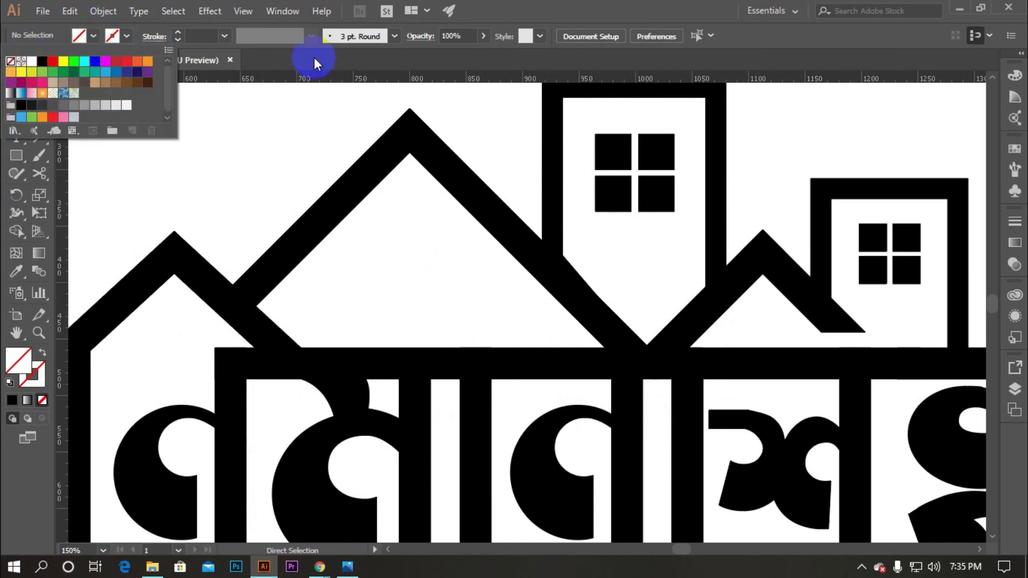
scroll(287, 236, "down", 1)
left_click(232, 283)
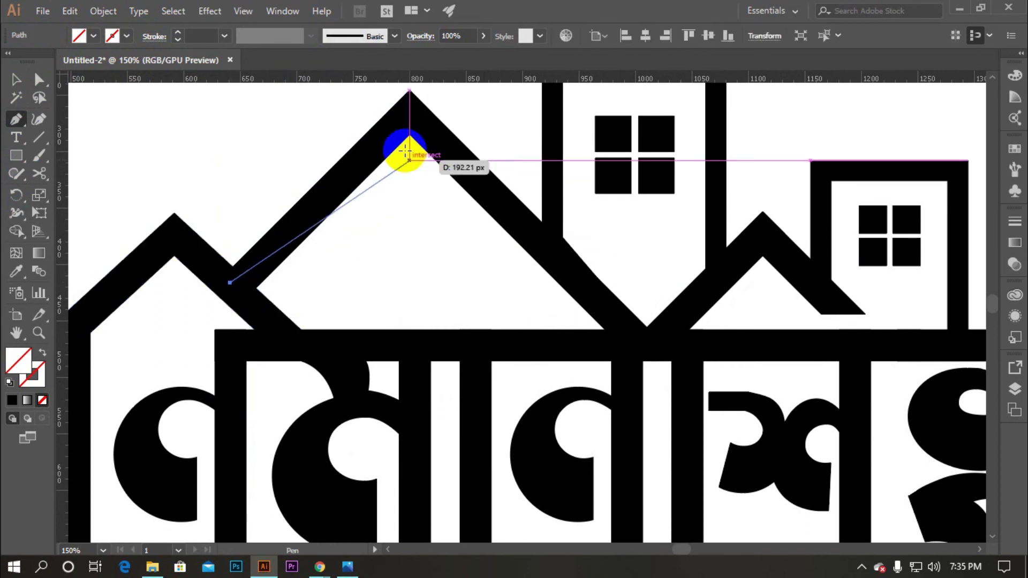
left_click(409, 111)
scroll(423, 124, "down", 1)
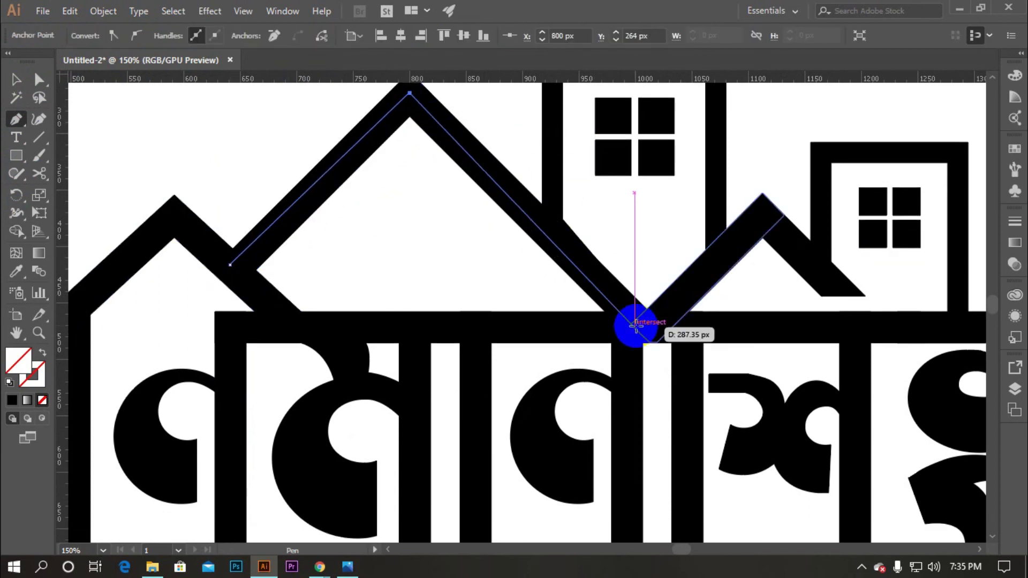
left_click(434, 120)
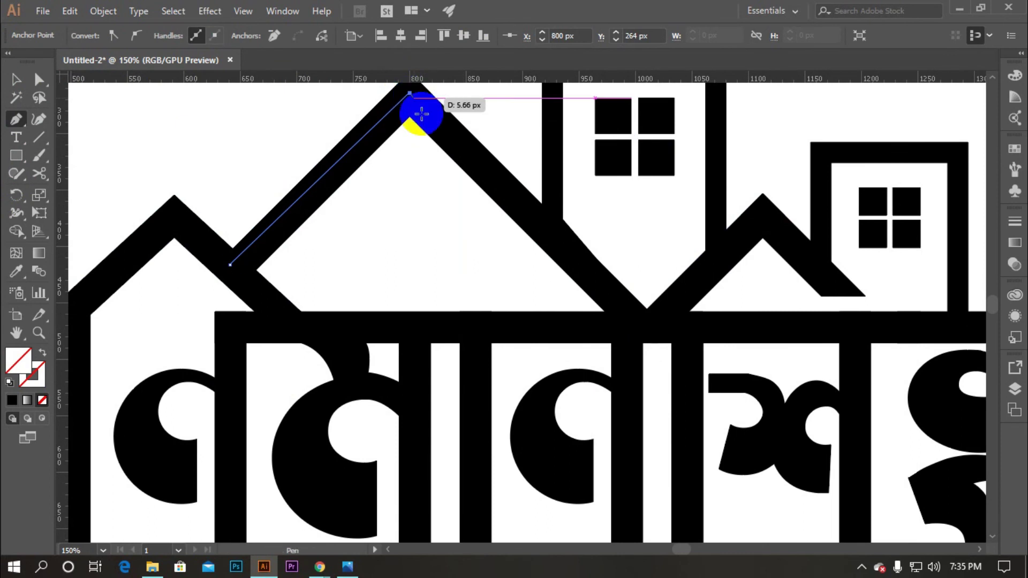
left_click(641, 328)
left_click(642, 327)
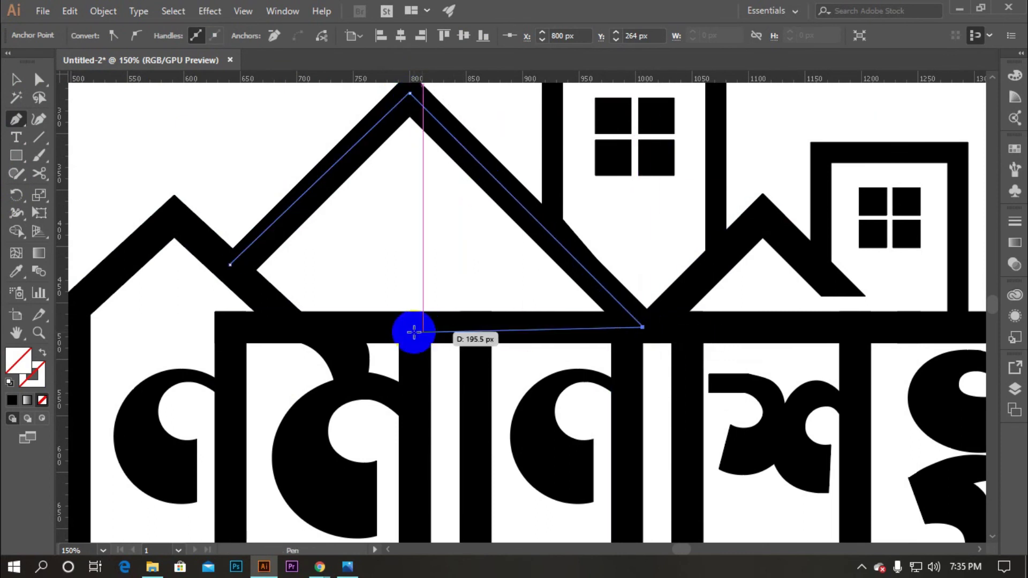
left_click(290, 323)
left_click(230, 265)
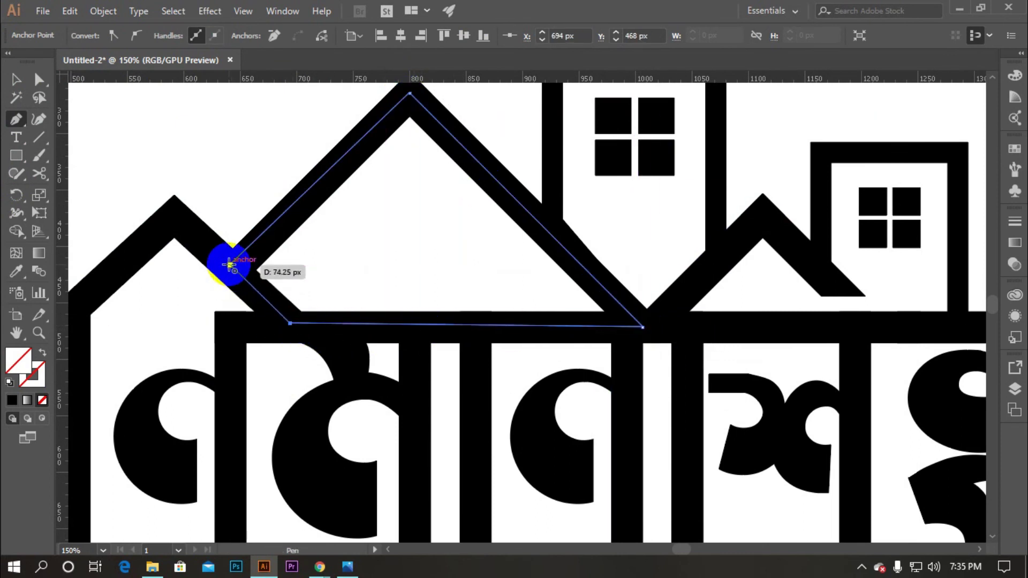
Fill the traced shape of the tall roof with orange
left_click(15, 79)
left_click(341, 211)
left_click(326, 185)
left_click(94, 36)
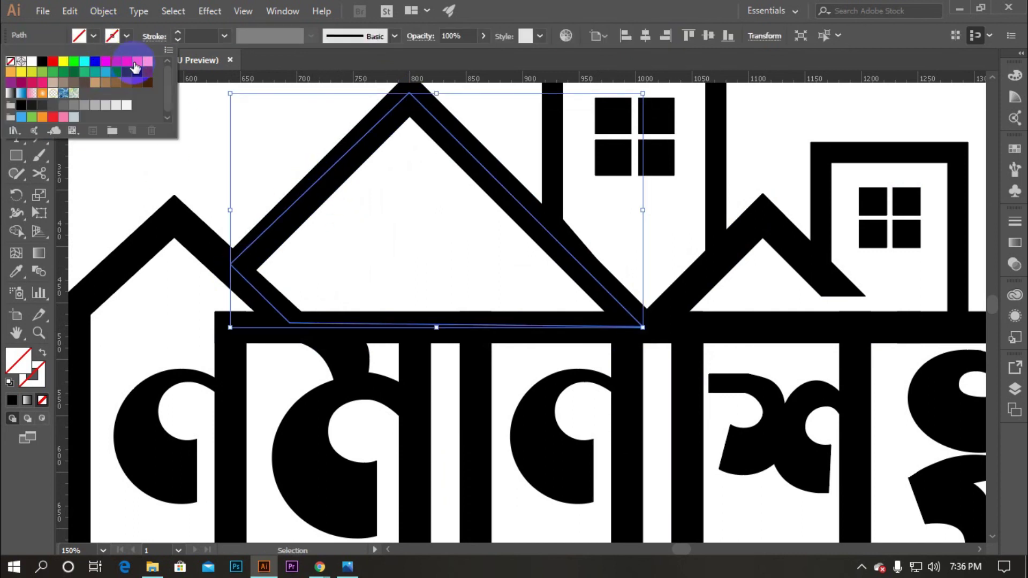
left_click(143, 65)
left_click(156, 168)
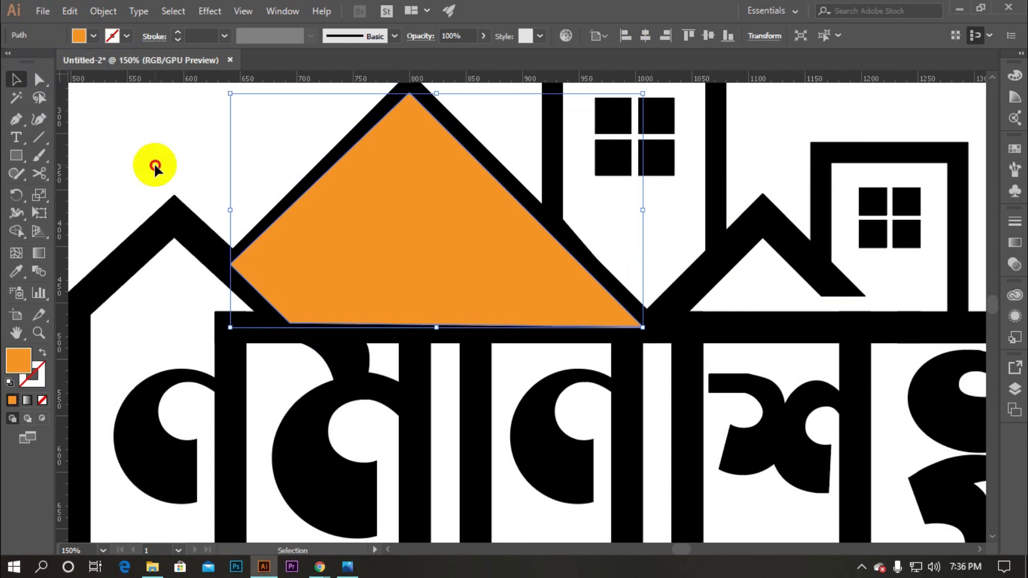
Send the orange roof shape to the back, behind the black bars
right_click(381, 199)
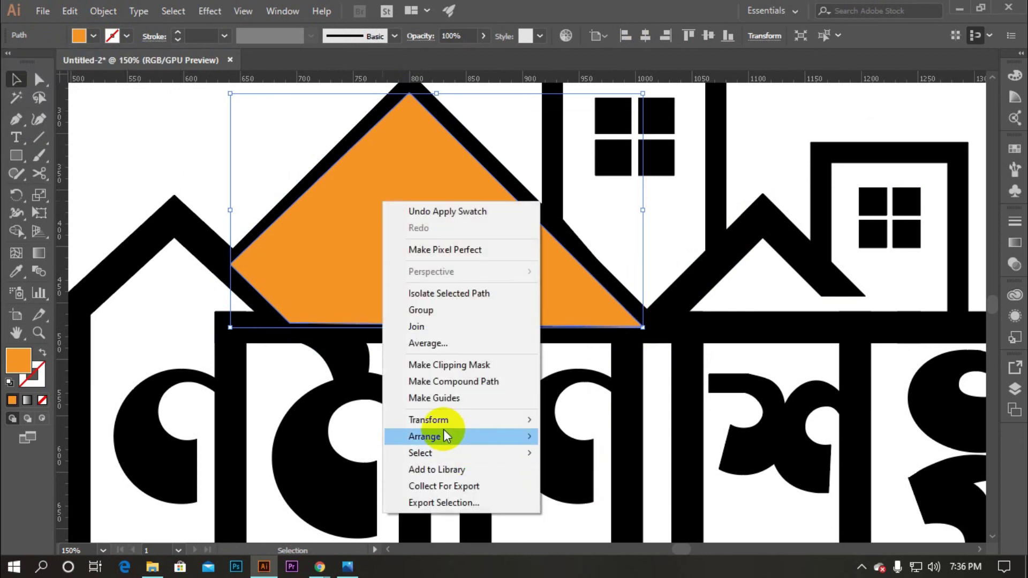
left_click(635, 485)
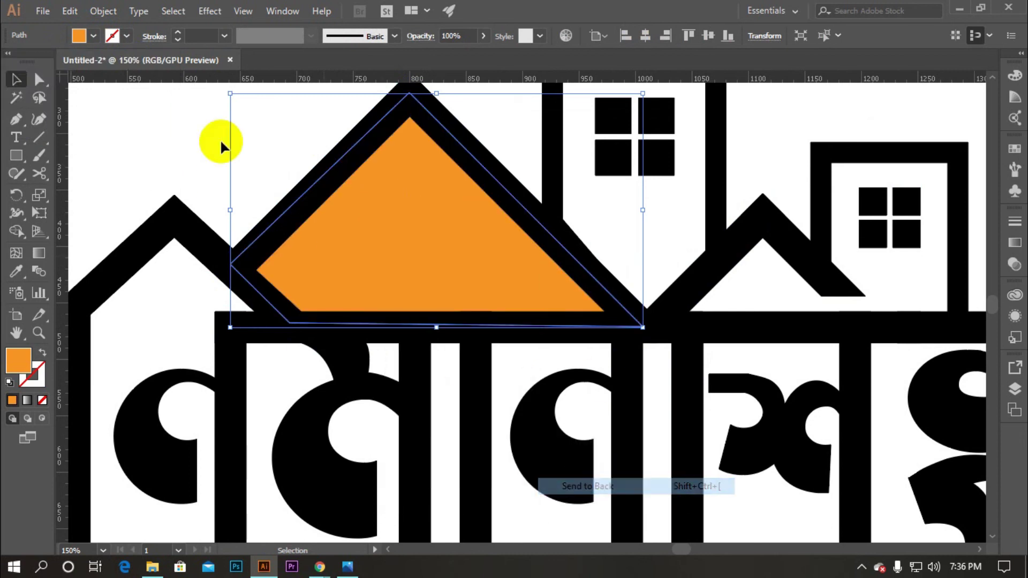
left_click(223, 144)
key("ctrl+minus")
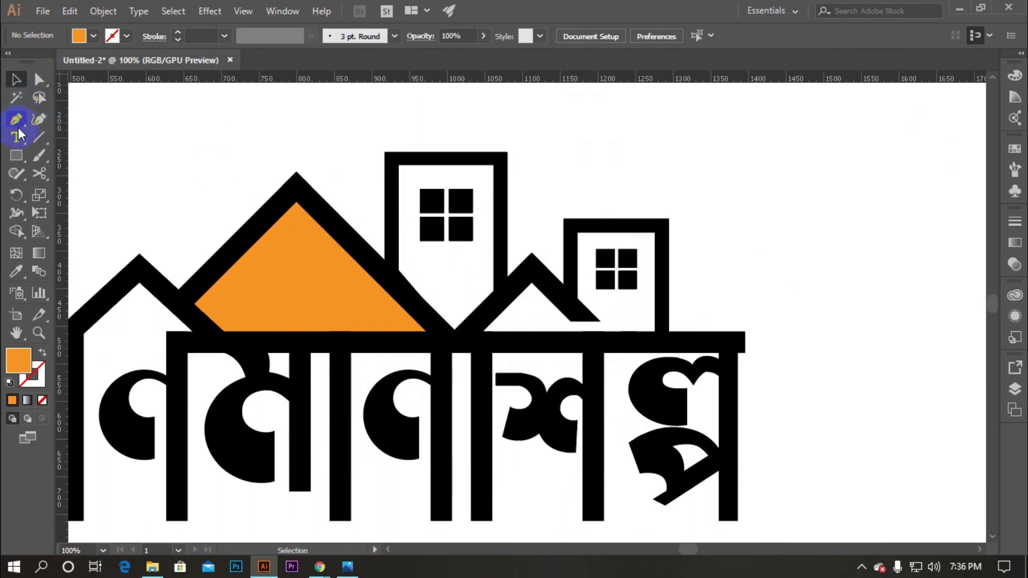
Trace a closed five-sided shape with the Pen tool along the tall chimney's bars, its left edge about 146 px high
left_click(18, 125)
scroll(377, 211, "up", 1)
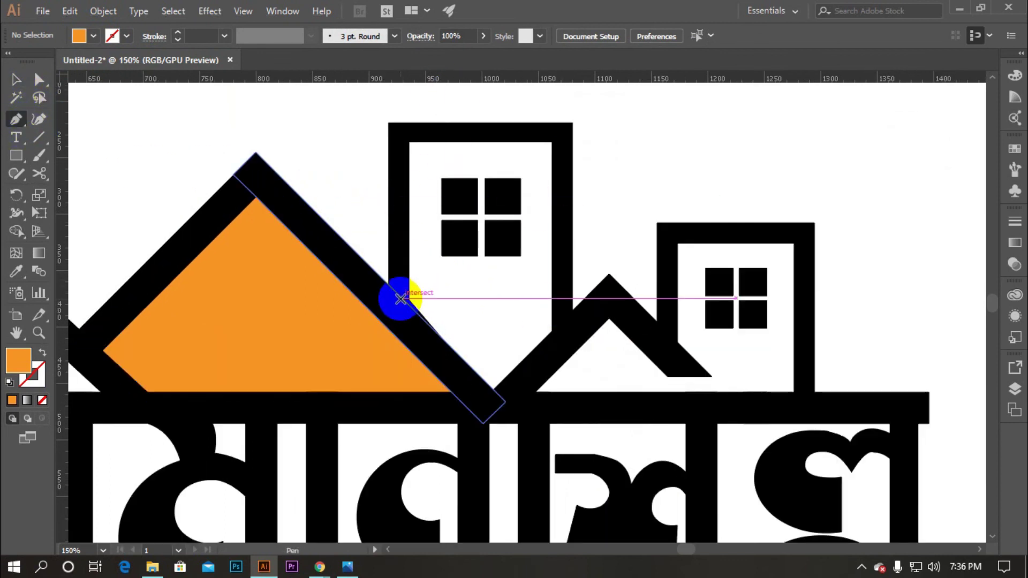
left_click(401, 297)
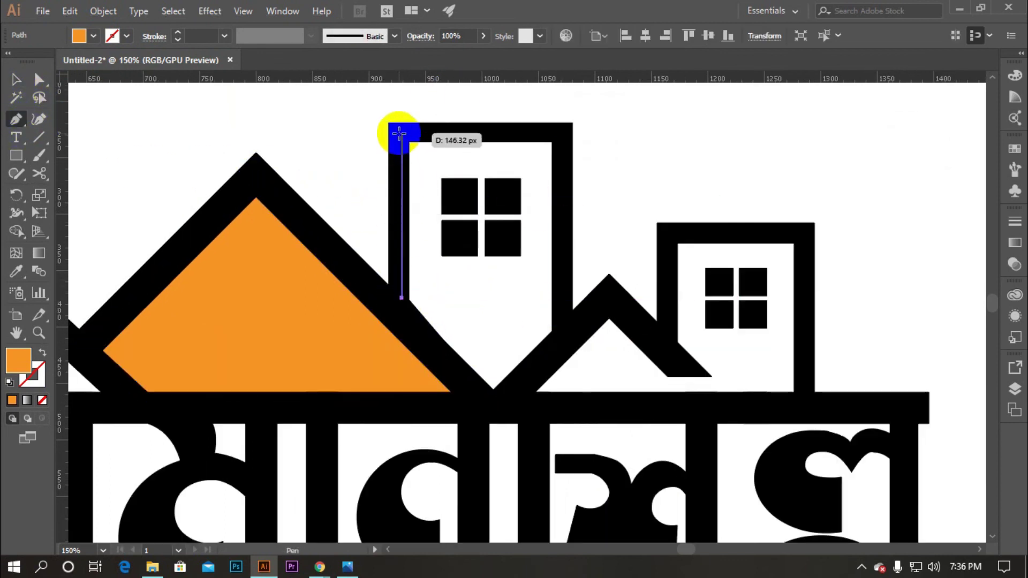
left_click(401, 133)
left_click(560, 133)
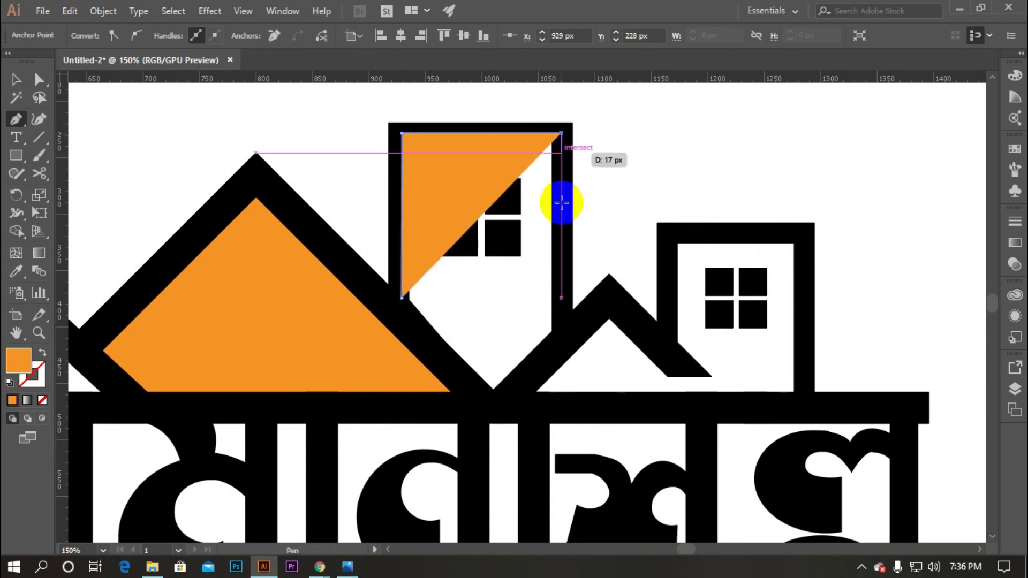
left_click(560, 337)
left_click(495, 408)
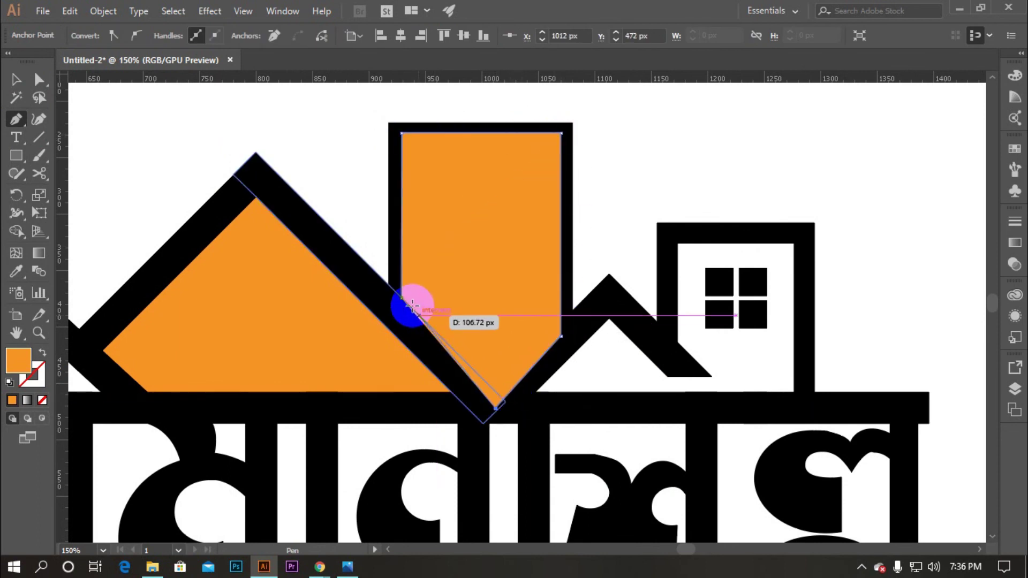
left_click(401, 299)
key("v")
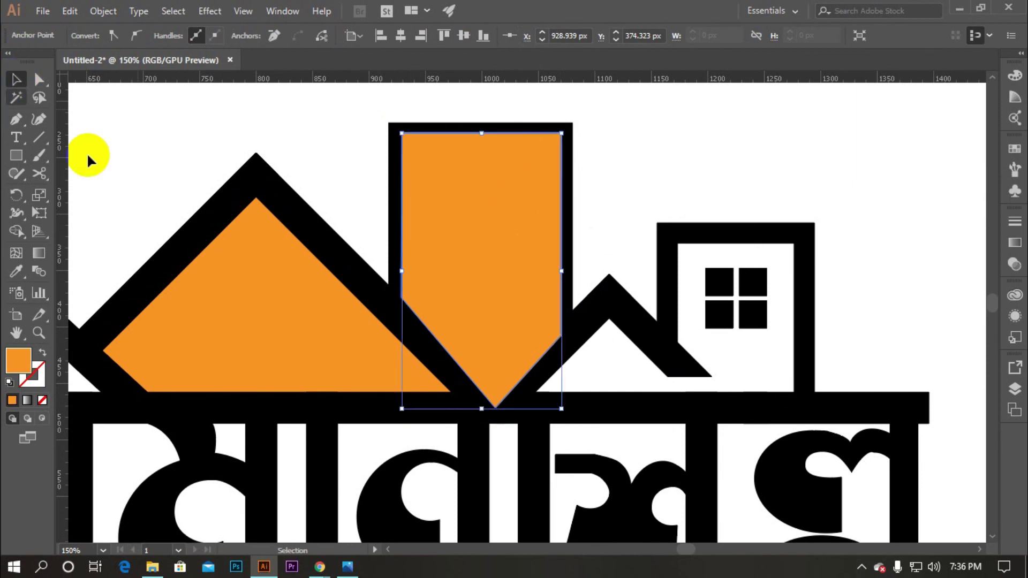
left_click(87, 156)
Send the orange chimney shape to the back, behind its outline and window
right_click(444, 169)
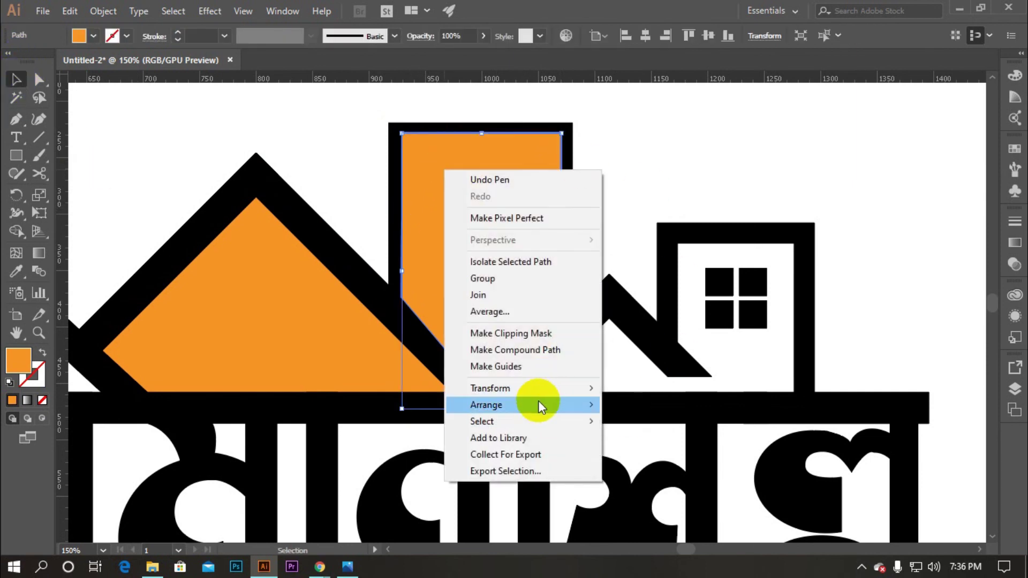
mouse_move(540, 404)
left_click(669, 455)
left_click(722, 163)
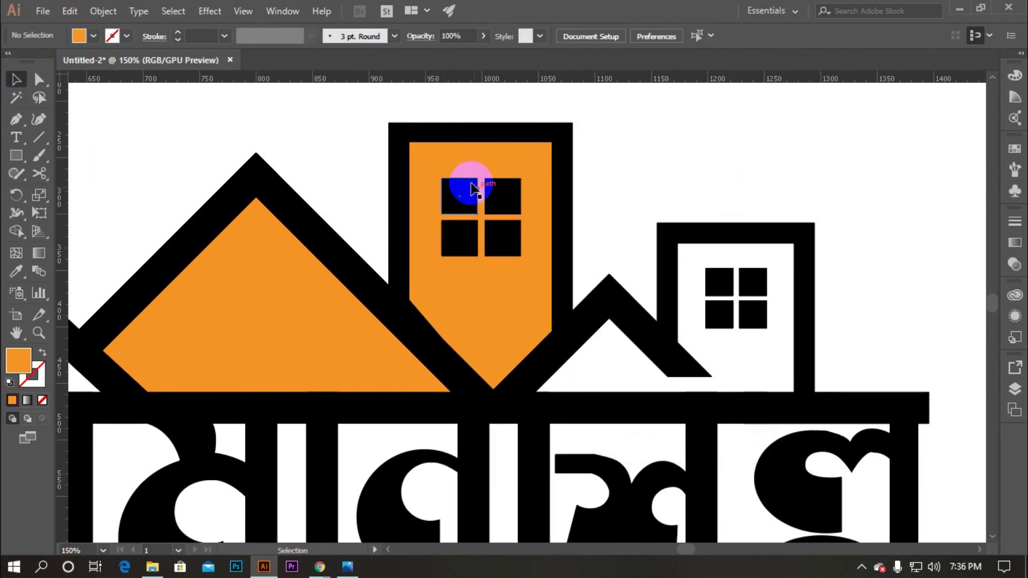
Change the tall chimney's fill to light blue
left_click(452, 163)
left_click(77, 38)
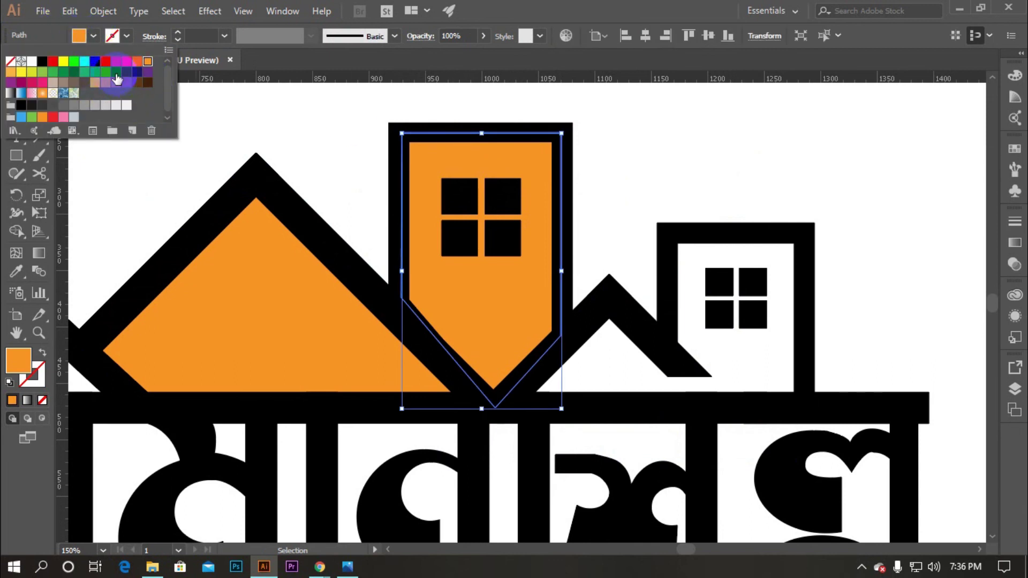
left_click(104, 73)
left_click(202, 131)
scroll(311, 284, "down", 5)
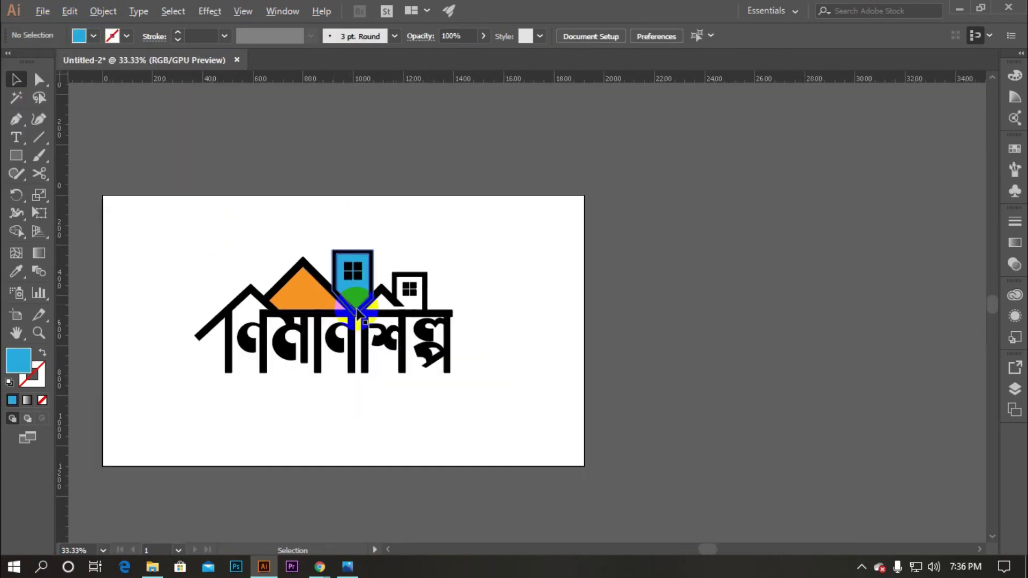
scroll(343, 356, "up", 1)
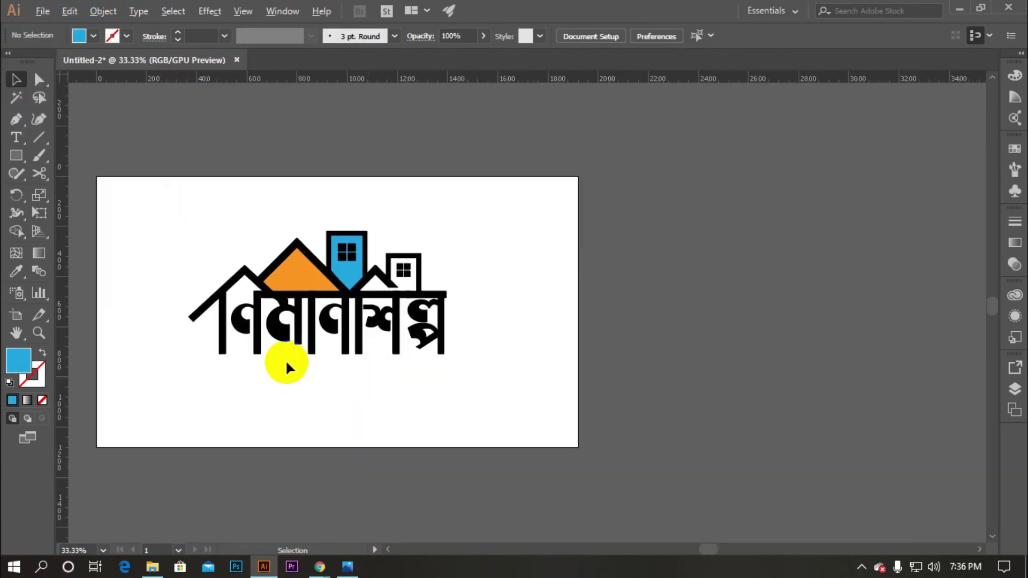
Draw a flat rectangle about 1160 px wide along the feet of the lettering and fill it with the letters' black
left_click(16, 156)
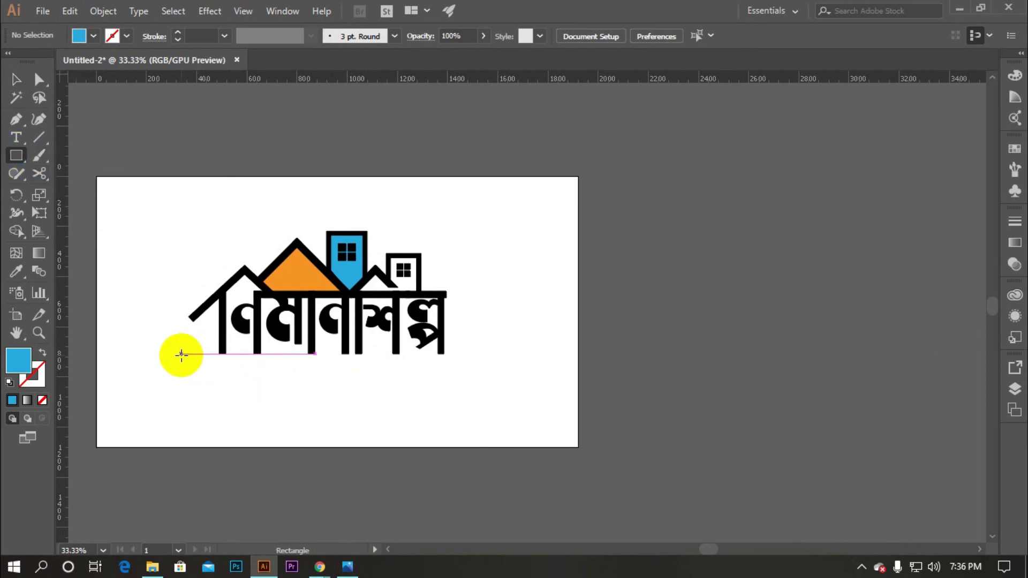
left_click_drag(181, 354, 472, 366)
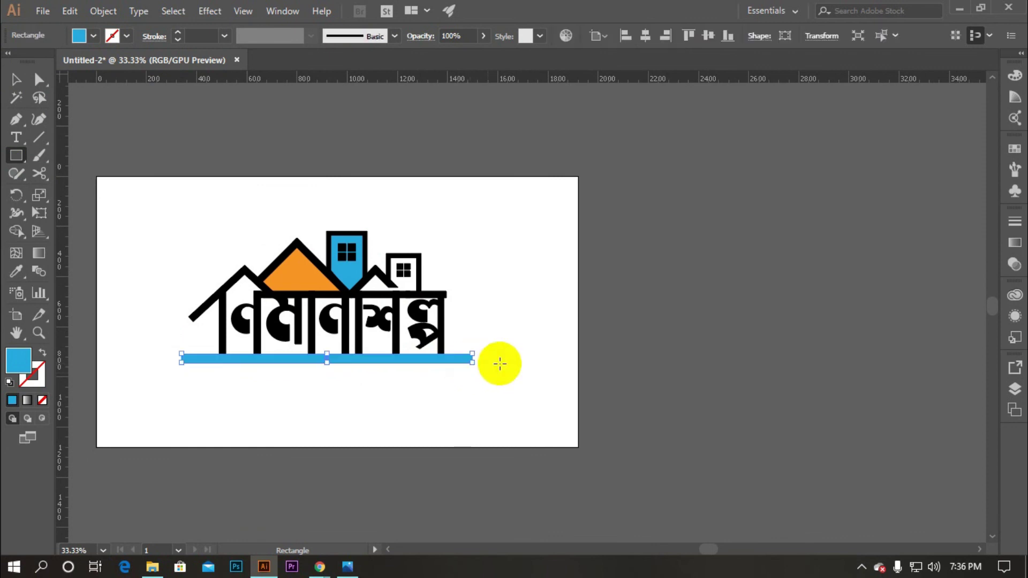
key("i")
left_click(442, 321)
key("v")
Thin the black base bar to about 25 px high, keeping its upper edge against the feet of the letters
scroll(255, 358, "up", 2)
left_click_drag(400, 379, 401, 369)
scroll(407, 417, "down", 1)
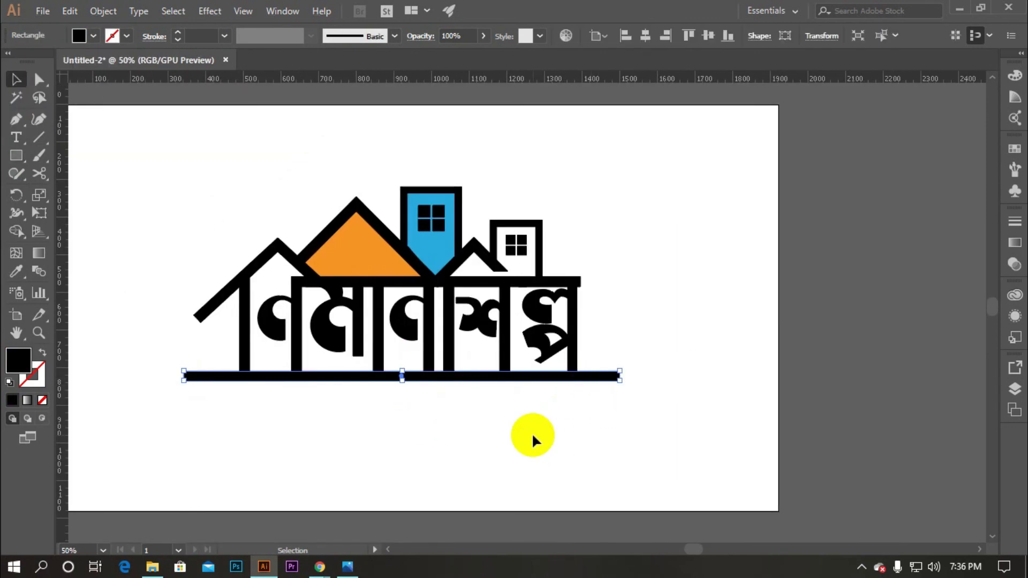
scroll(422, 397, "down", 2)
scroll(427, 425, "up", 1)
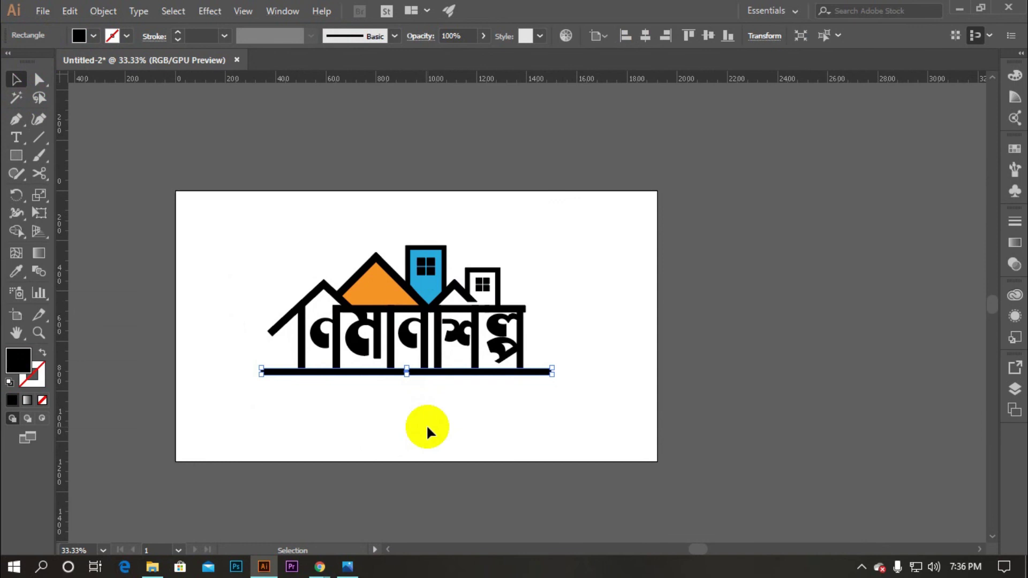
scroll(427, 424, "down", 1)
left_click(435, 410)
Add the tagline "নির্মনের বাধাহিন অঙ্গিকার" as a text line below the base bar
left_click(16, 137)
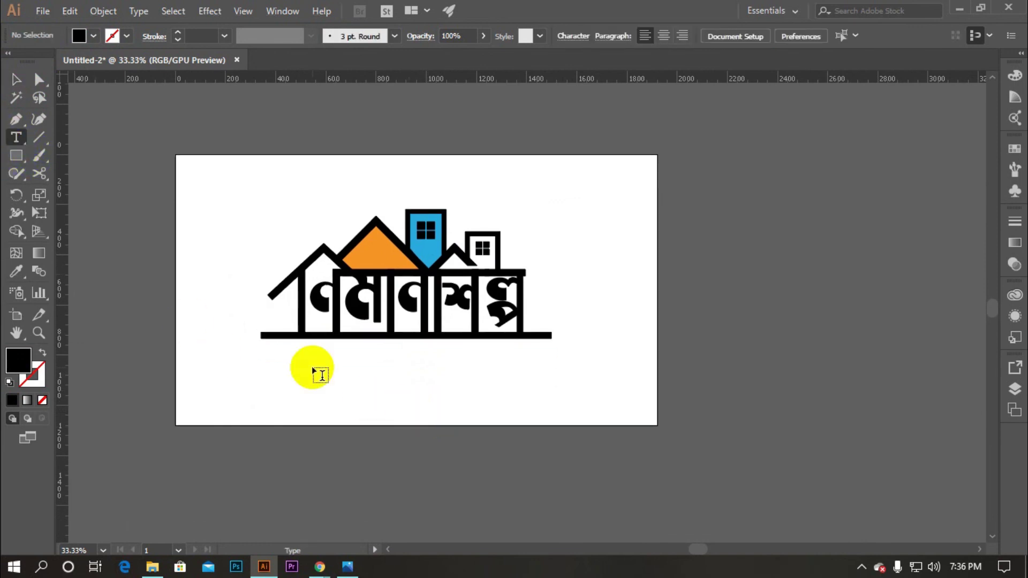
left_click(328, 379)
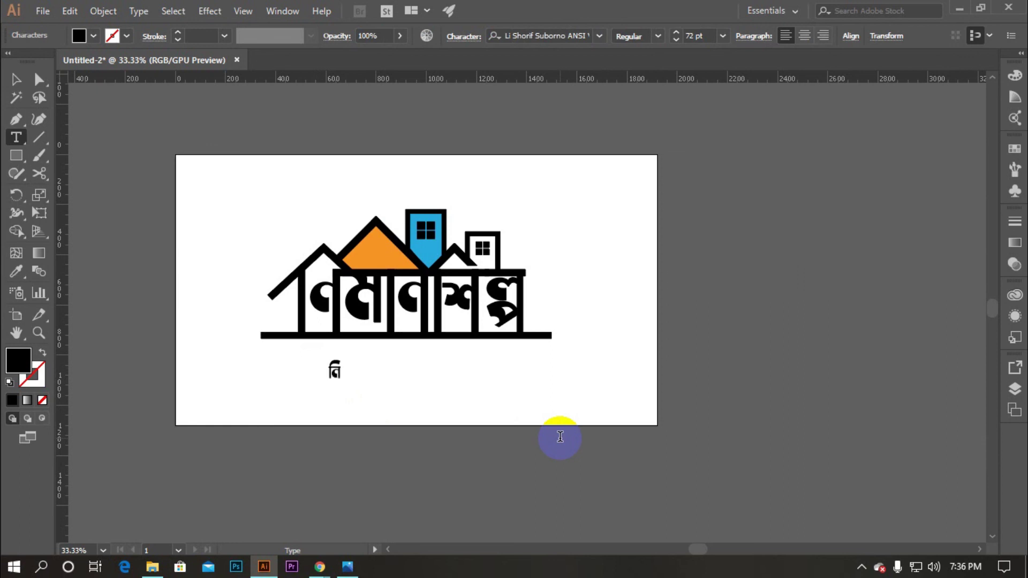
left_click(17, 79)
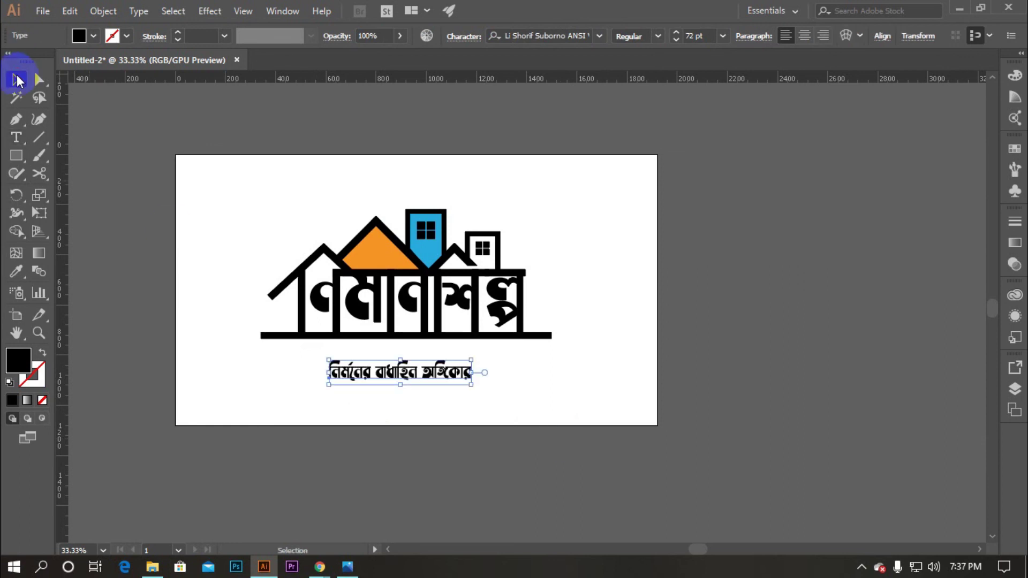
left_click(254, 365)
Change the whole tagline's font to Rajon Shoily
double_click(424, 376)
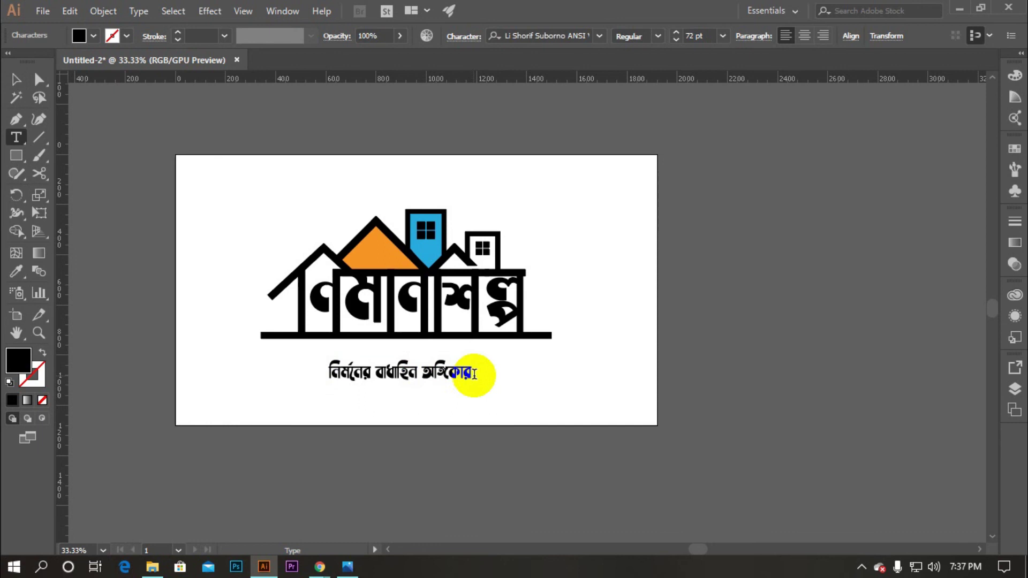
left_click_drag(474, 374, 277, 383)
key("ctrl+t")
left_click(989, 161)
scroll(958, 492, "down", 7)
scroll(959, 491, "down", 15)
left_click(960, 486)
left_click(16, 79)
left_click(257, 401)
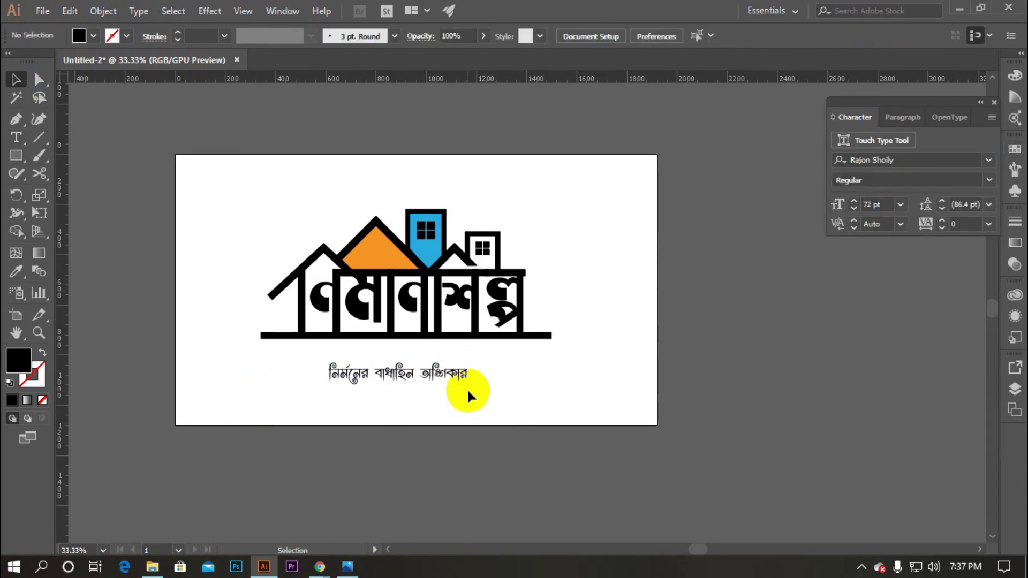
Scale the tagline up to about 94.6 pt and place it close beneath the base bar
left_click(436, 372)
left_click_drag(467, 363, 489, 358)
left_click(540, 370)
left_click_drag(431, 379, 462, 364)
left_click(505, 412)
left_click(449, 363)
left_click(515, 407)
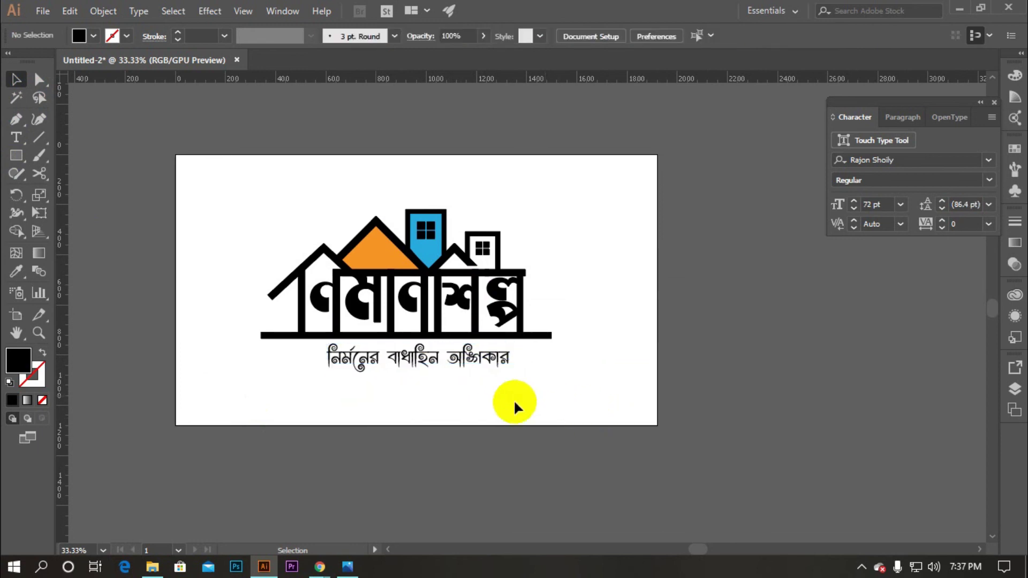
Scale the tagline down slightly to about 87.1 pt
scroll(425, 376, "up", 1)
left_click_drag(500, 378, 404, 422)
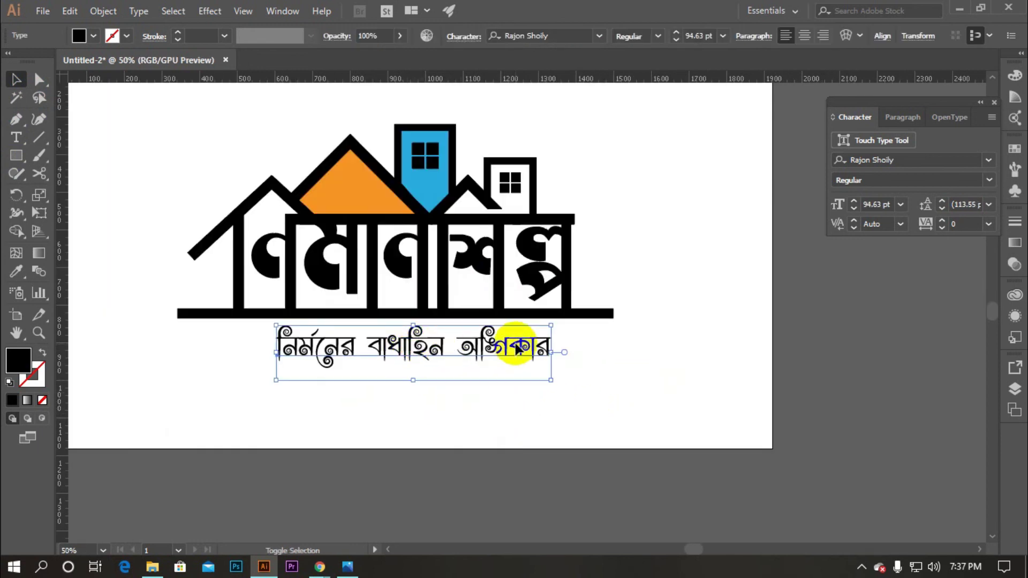
left_click_drag(553, 325, 540, 328)
Centre the tagline horizontally on the base bar
left_click_drag(553, 409, 365, 317)
left_click(383, 313)
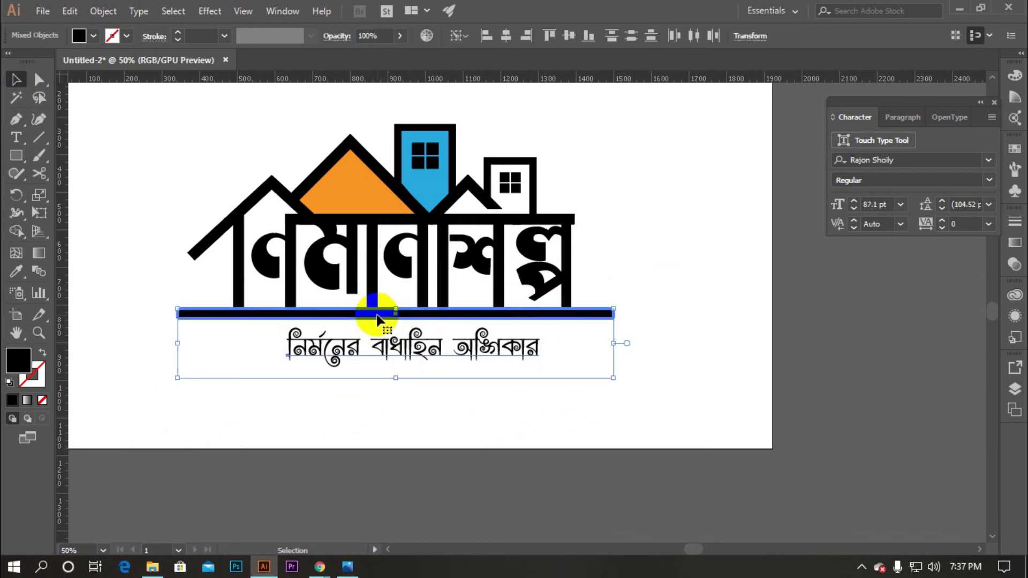
left_click(507, 36)
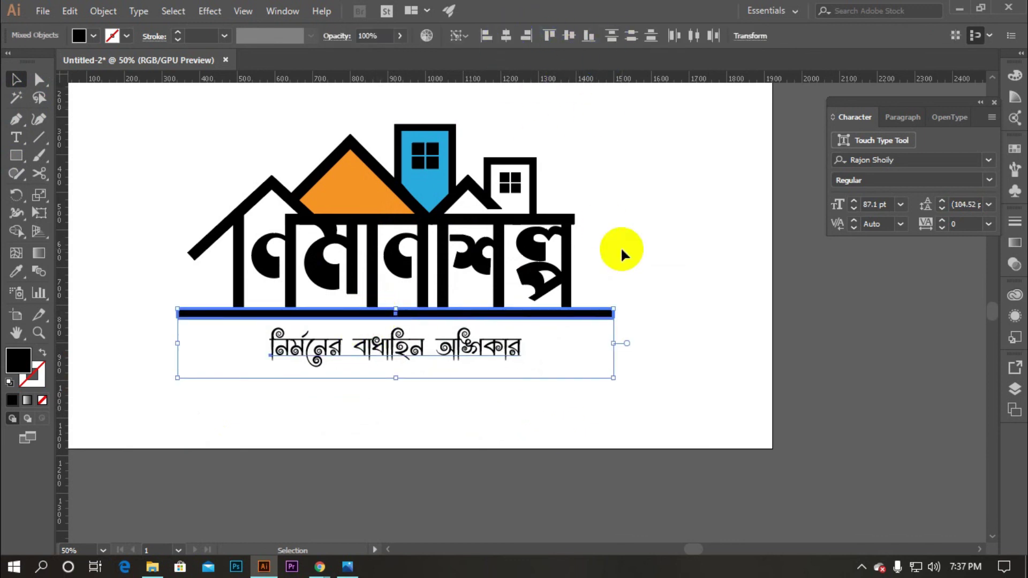
left_click(620, 249)
Nudge the tagline slightly up toward the base bar in six small increments
scroll(347, 441, "down", 1)
left_click(444, 379)
key("Up")
key("Up")
key("Up")
key("Up")
key("Up")
key("Up")
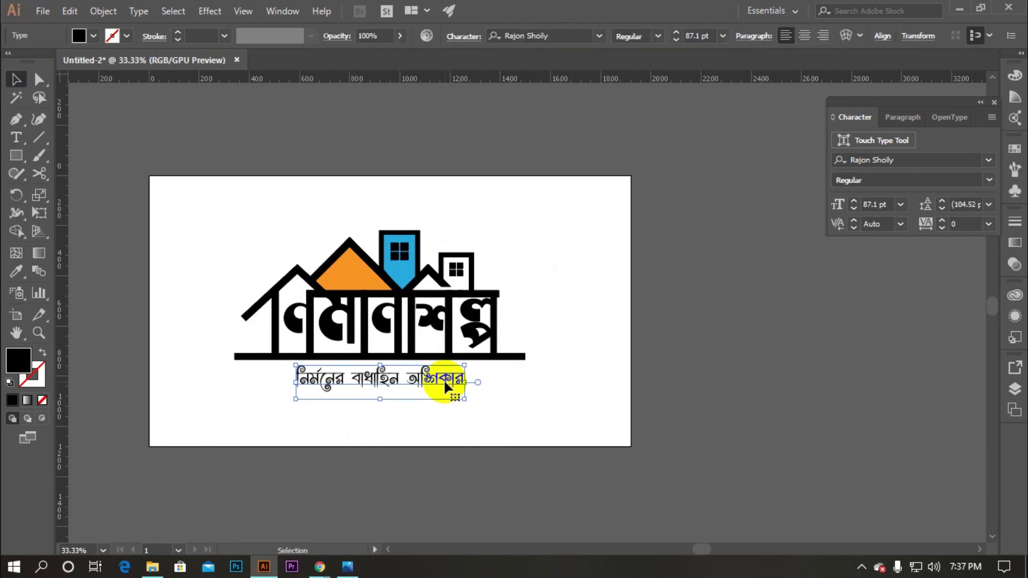
left_click(542, 414)
Scale the whole logo with its tagline down around its centre to about 905 px wide
scroll(496, 416, "down", 1)
left_click_drag(278, 288, 557, 424)
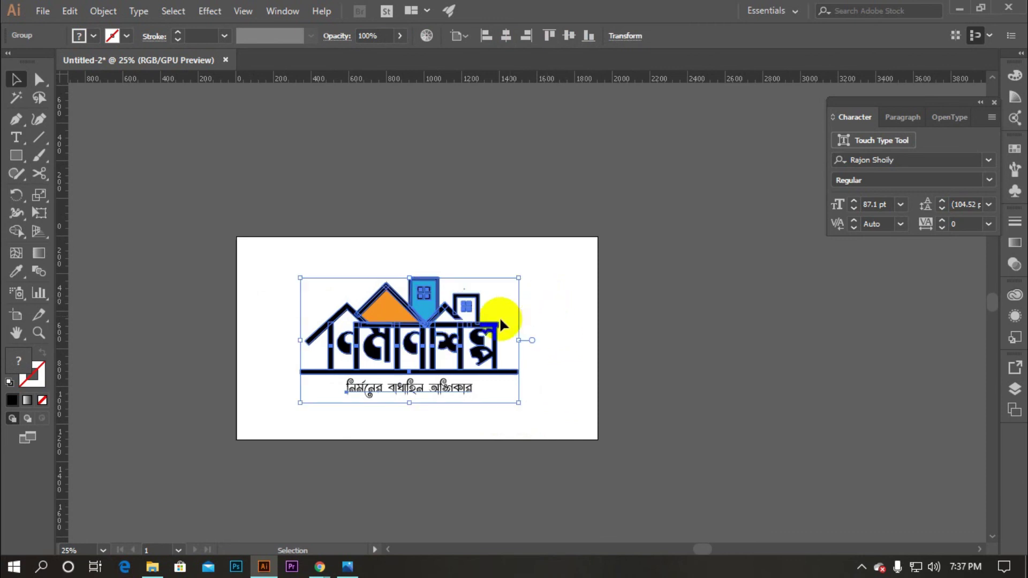
left_click_drag(518, 278, 494, 291)
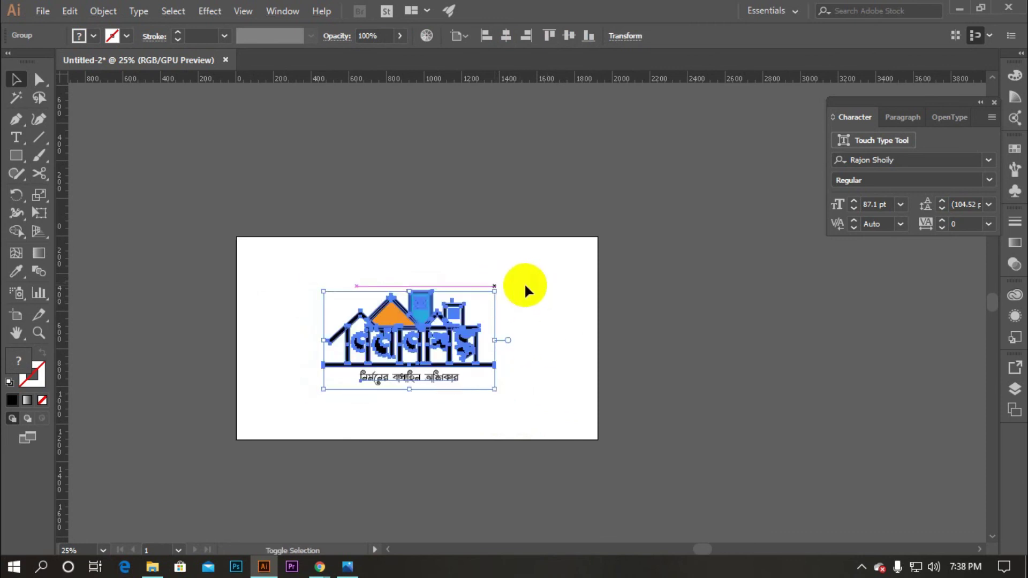
left_click(469, 379)
scroll(468, 380, "down", 1, "alt")
scroll(468, 381, "up", 1, "alt")
scroll(468, 380, "down", 1)
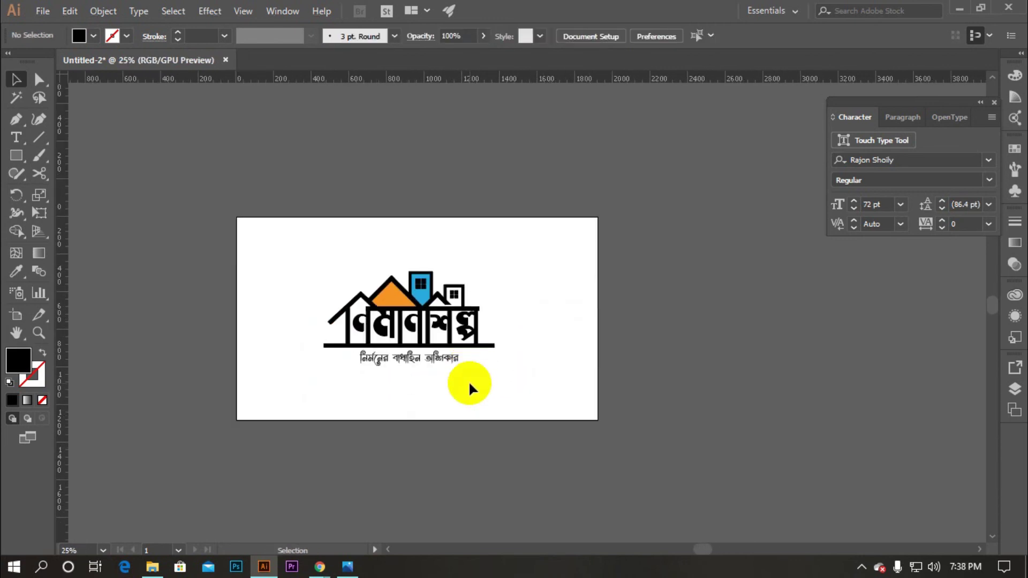
scroll(459, 399, "down", 1, "alt")
scroll(461, 410, "up", 1, "alt")
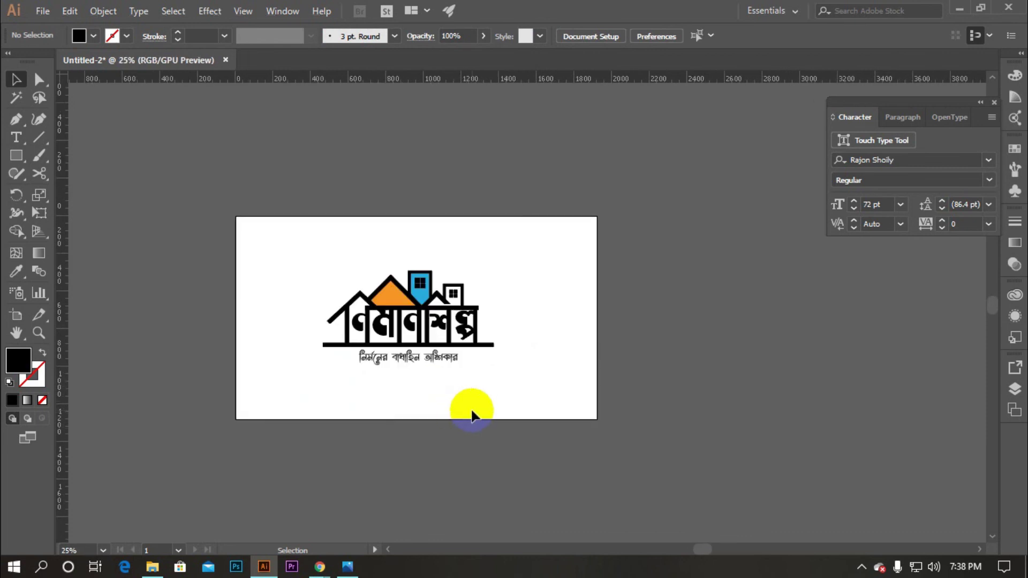